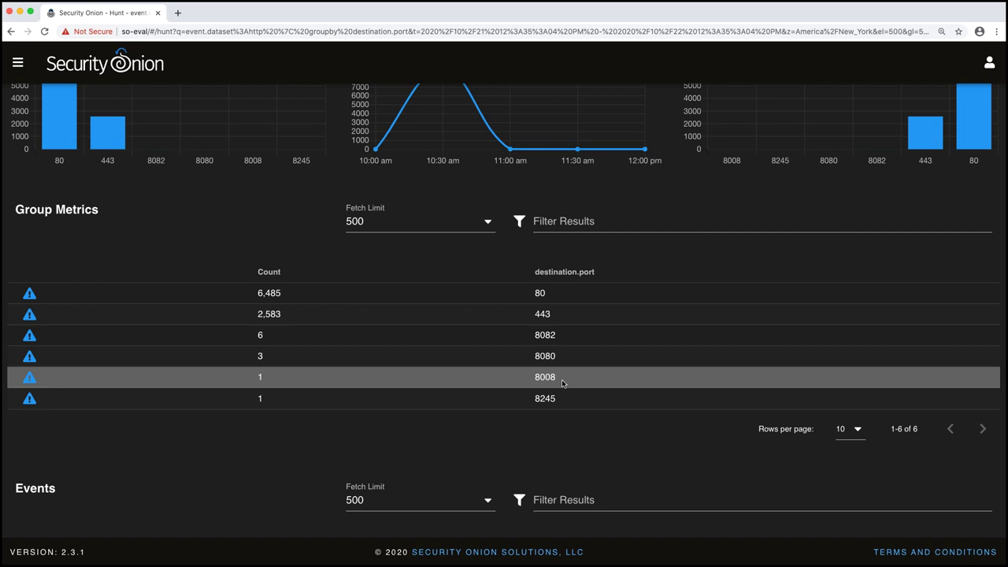
Narrow the HTTP hunt grouped by destination port to events with destination port 8008
left_click(546, 377)
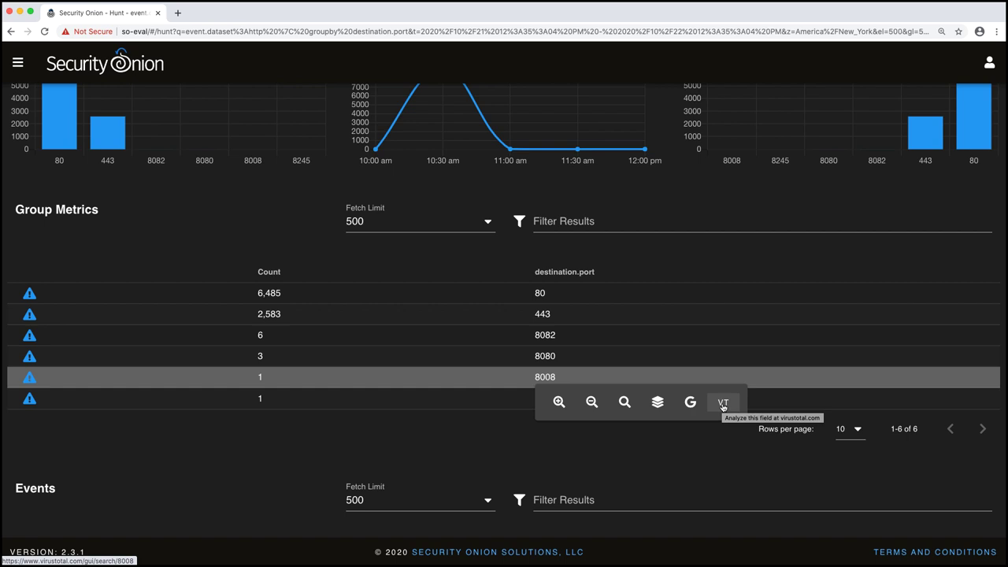
left_click(559, 403)
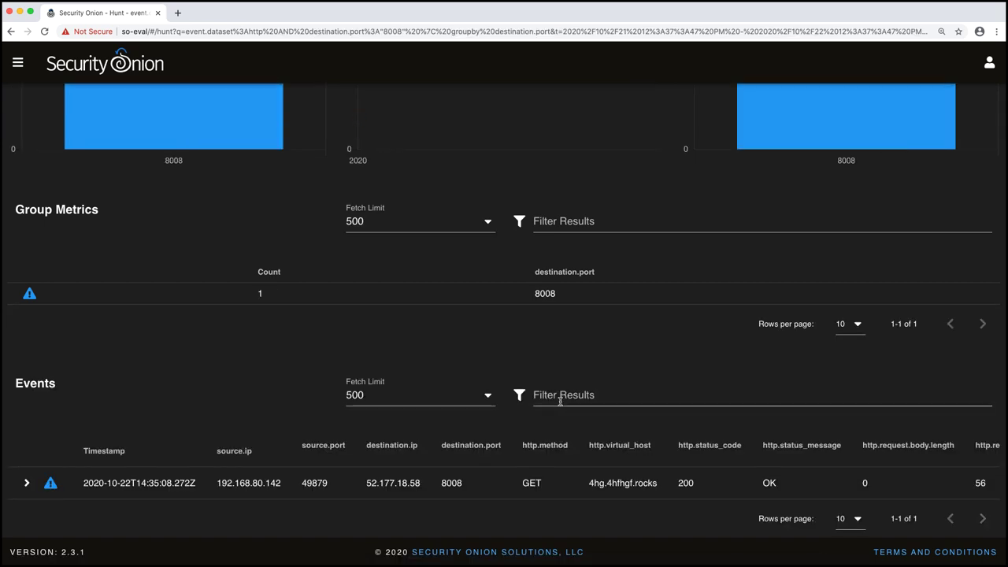
scroll(560, 404, "up", 3)
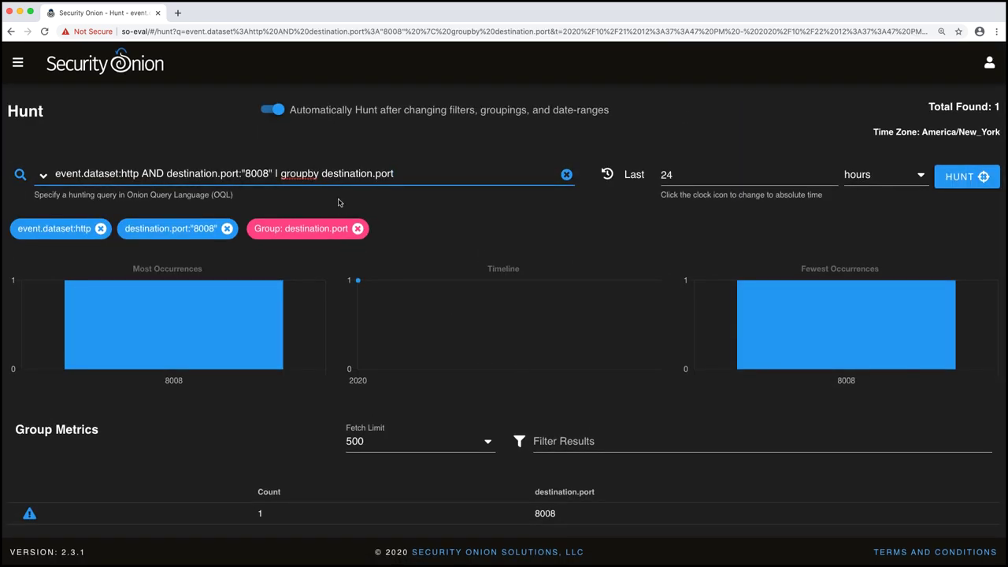
left_click(226, 229)
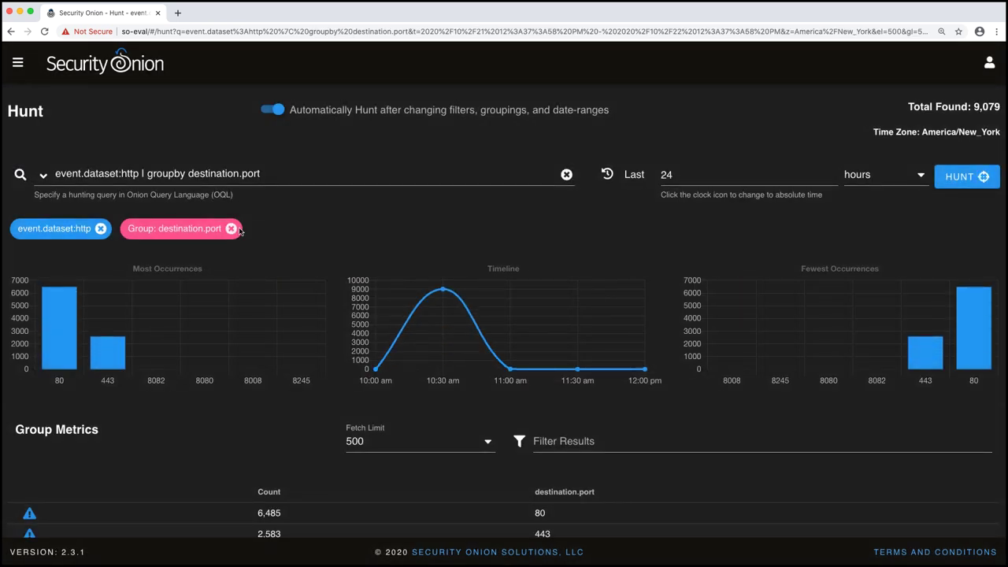
left_click(11, 32)
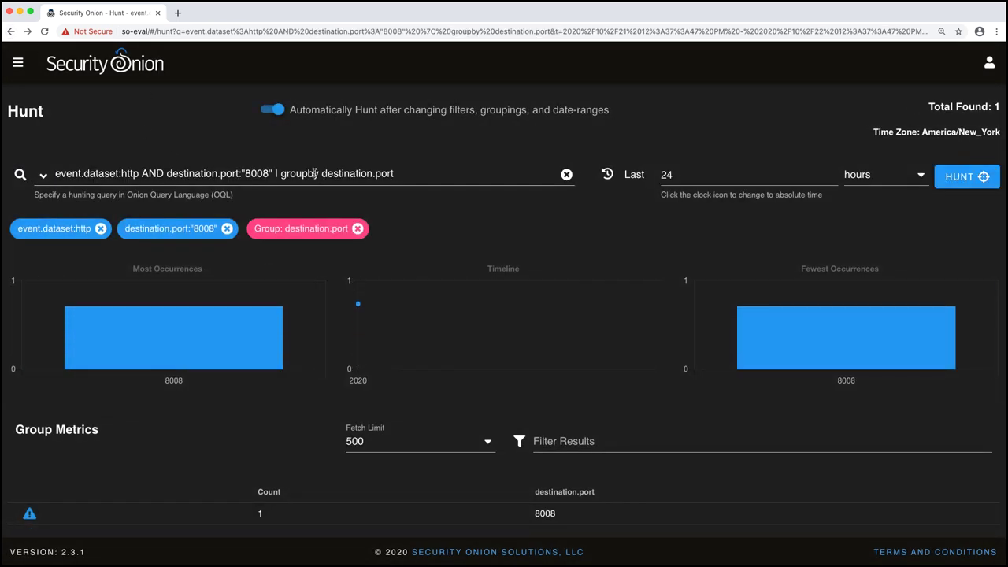
Expand the port 8008 event from source 192.168.80.142 and open its PCAP
scroll(309, 206, "down", 3)
scroll(309, 207, "down", 2)
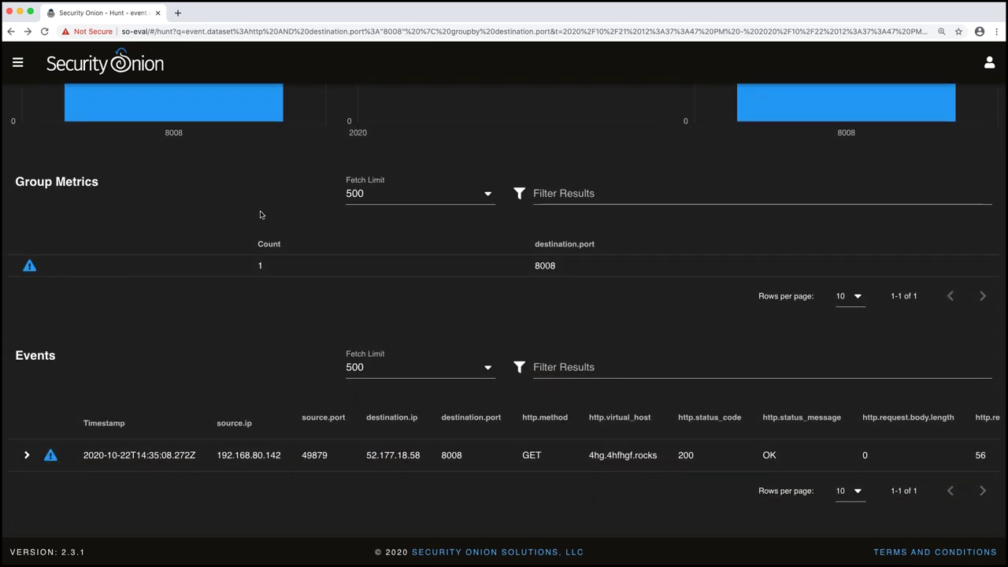
scroll(260, 215, "down", 1)
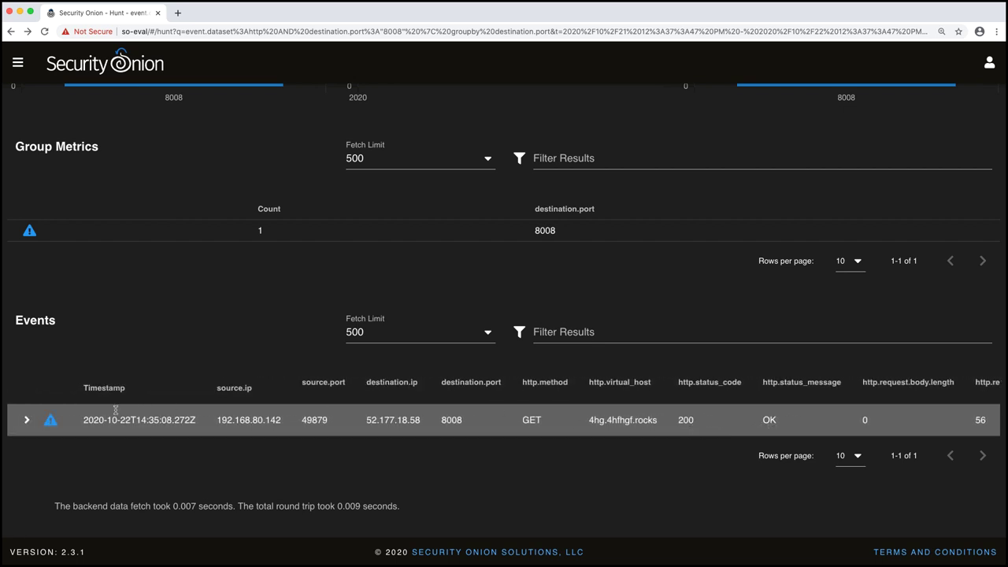
left_click(26, 420)
scroll(94, 379, "up", 10)
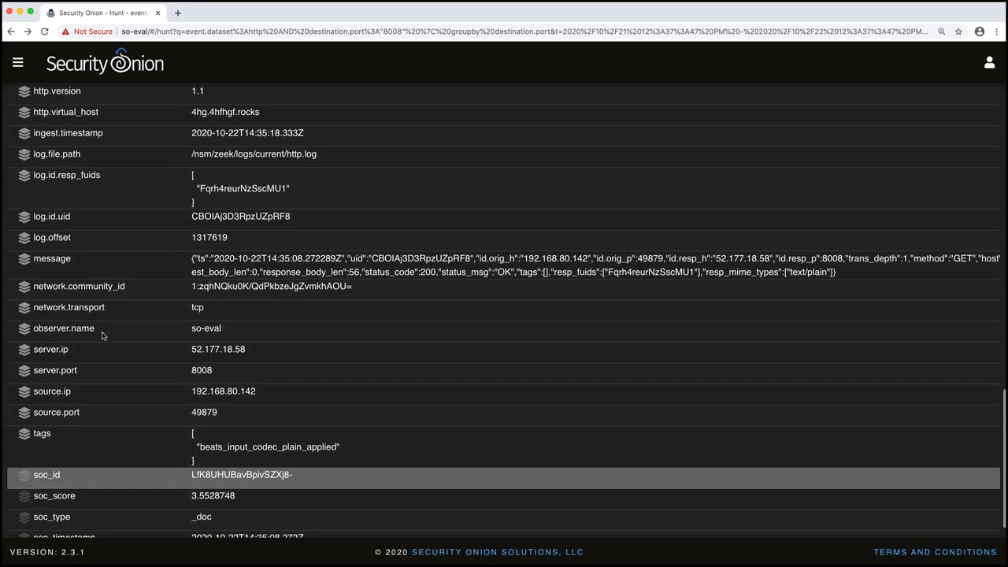
scroll(104, 334, "up", 2)
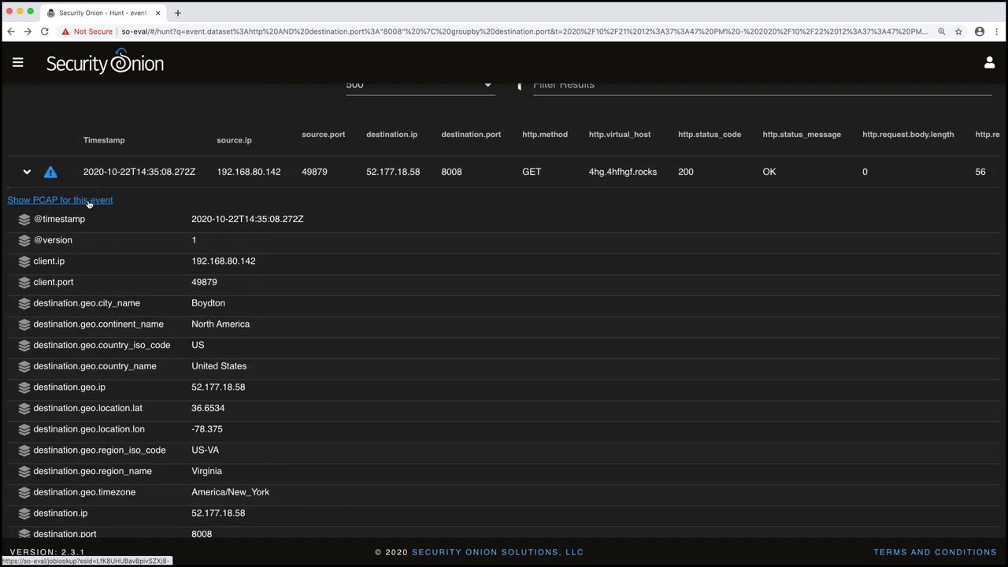
left_click(89, 201)
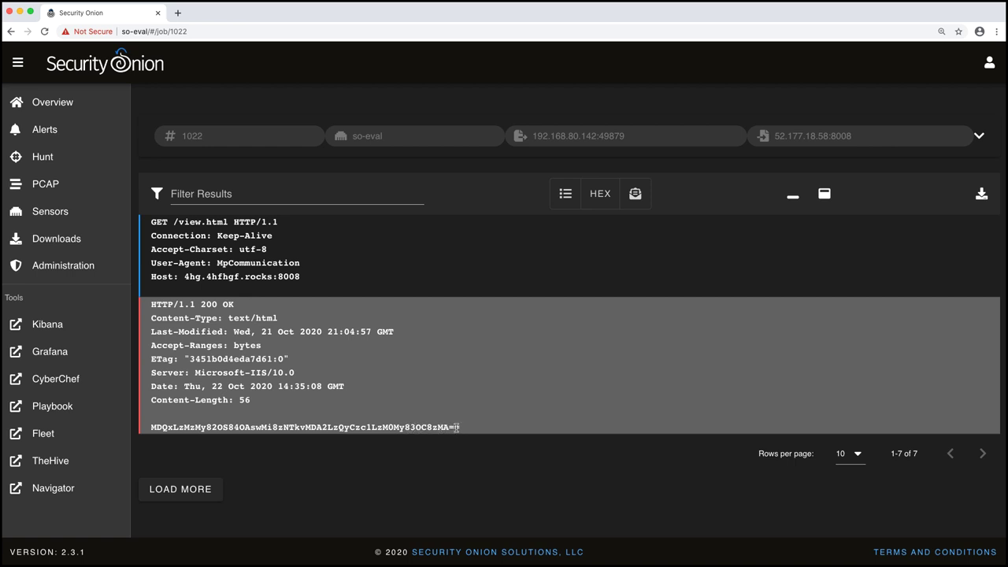
Copy the encoded string from the HTTP response body and paste it into CyberChef as the input
triple_click(382, 425)
right_click(383, 425)
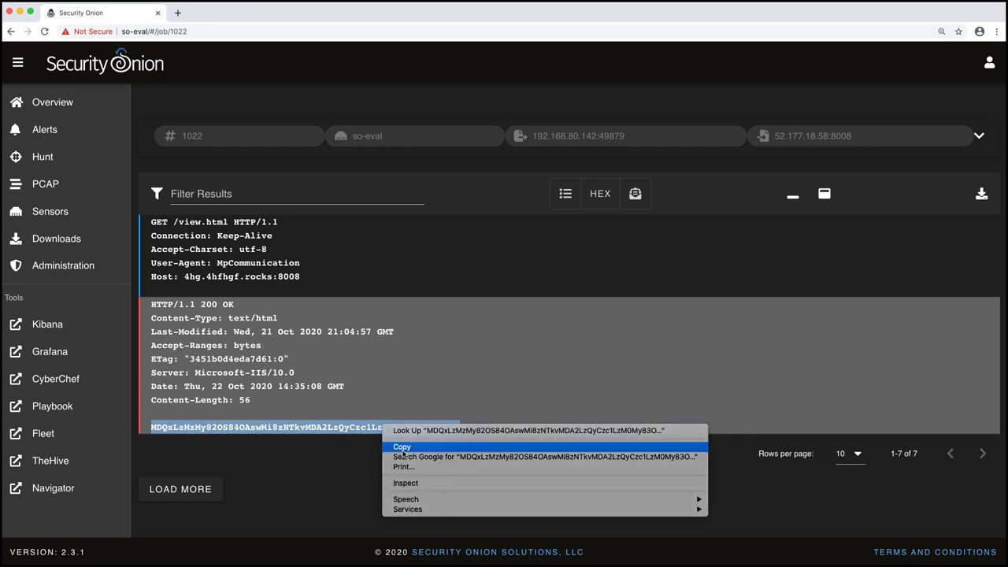
left_click(402, 448)
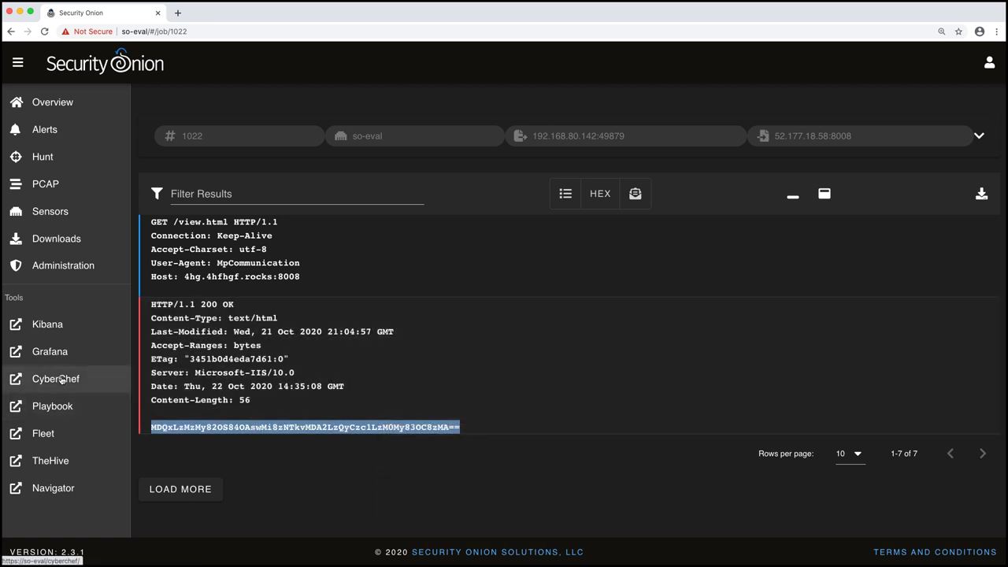
left_click(60, 379)
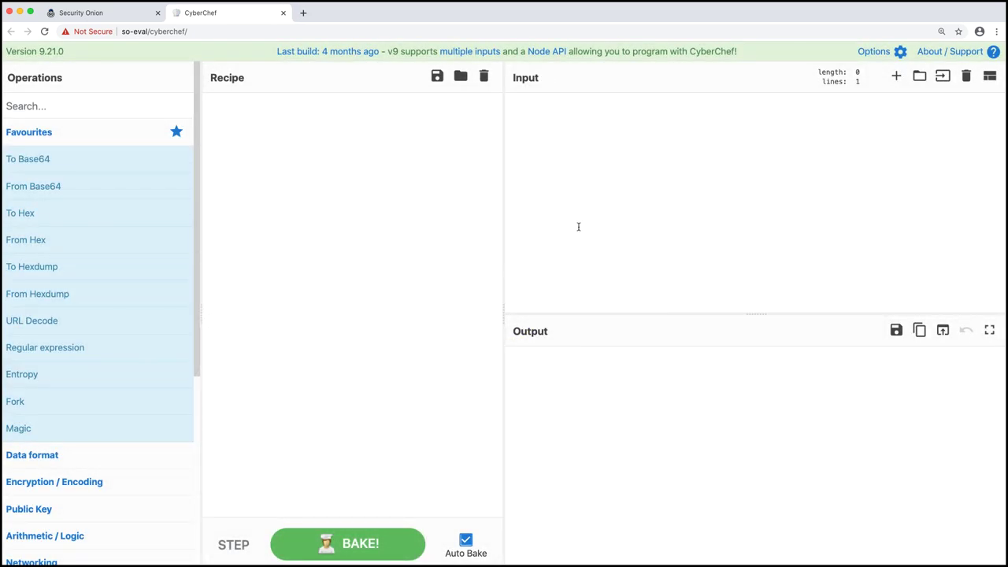
left_click(600, 173)
right_click(599, 173)
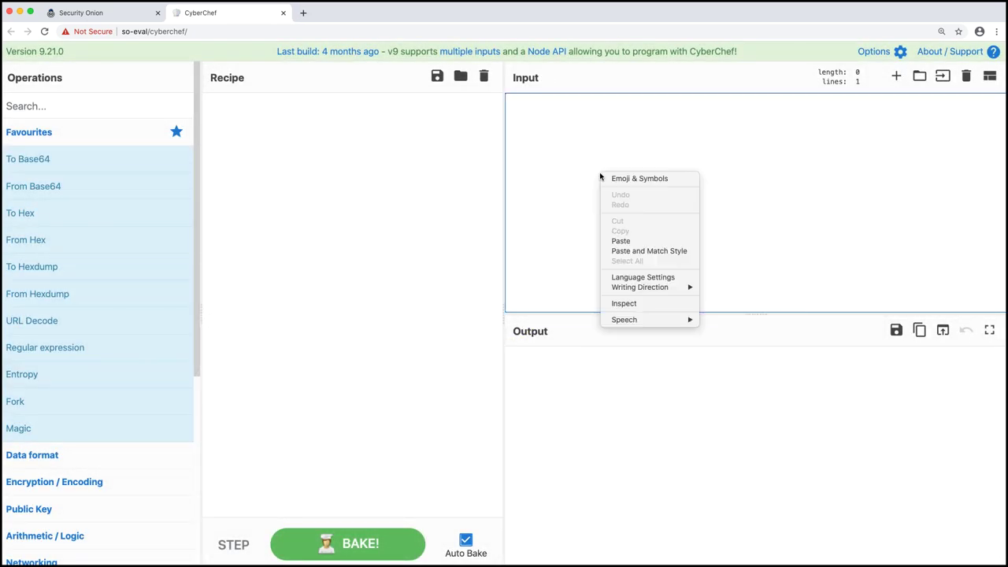
left_click(635, 241)
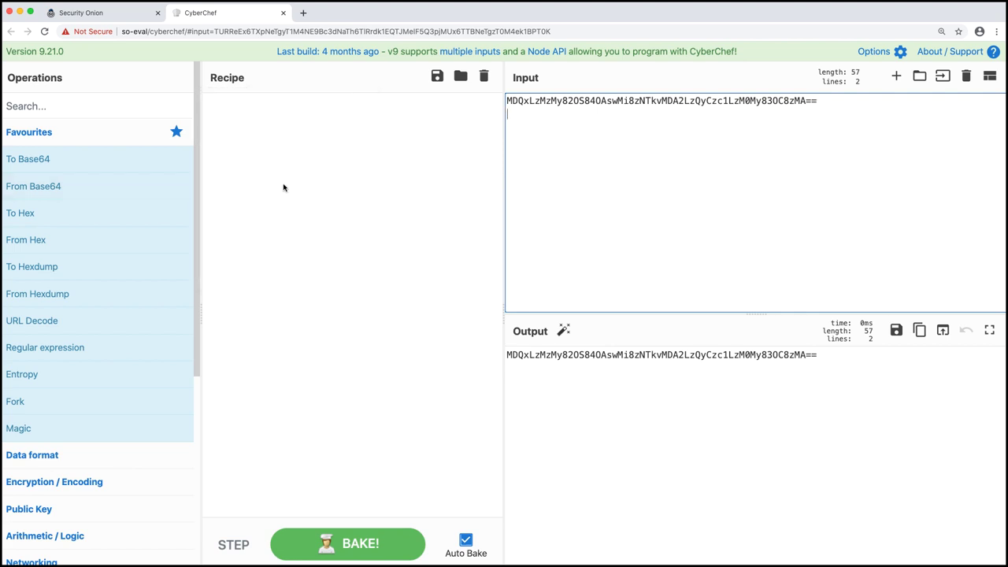
Build a recipe with From Base64 followed by Magic, and enable Magic's intensive mode
double_click(91, 187)
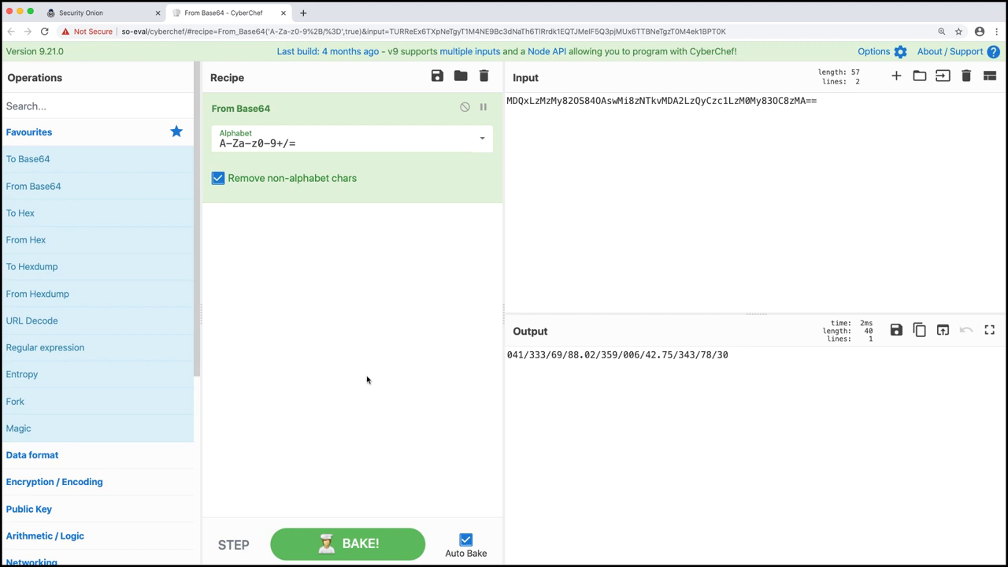
mouse_move(70, 433)
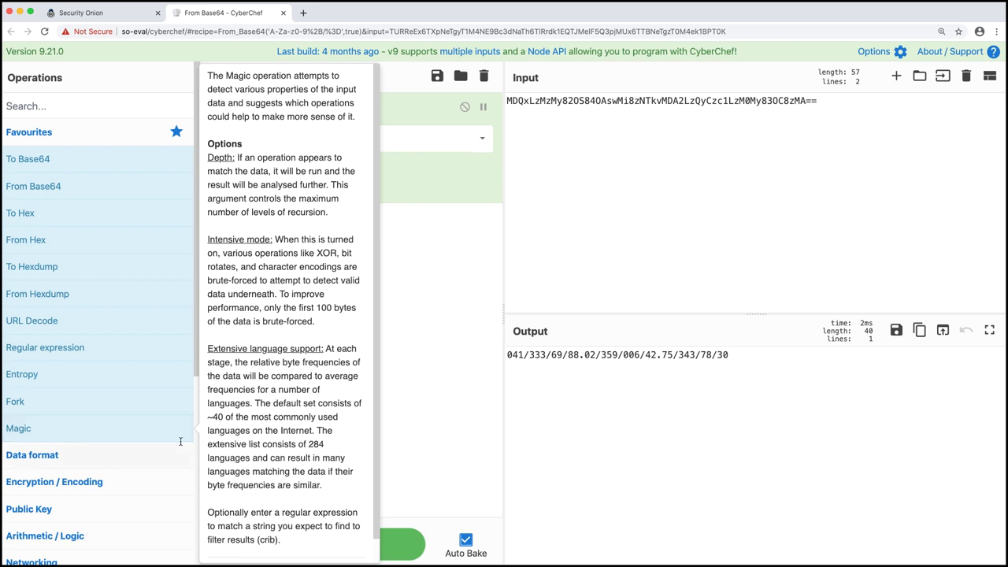
mouse_move(152, 427)
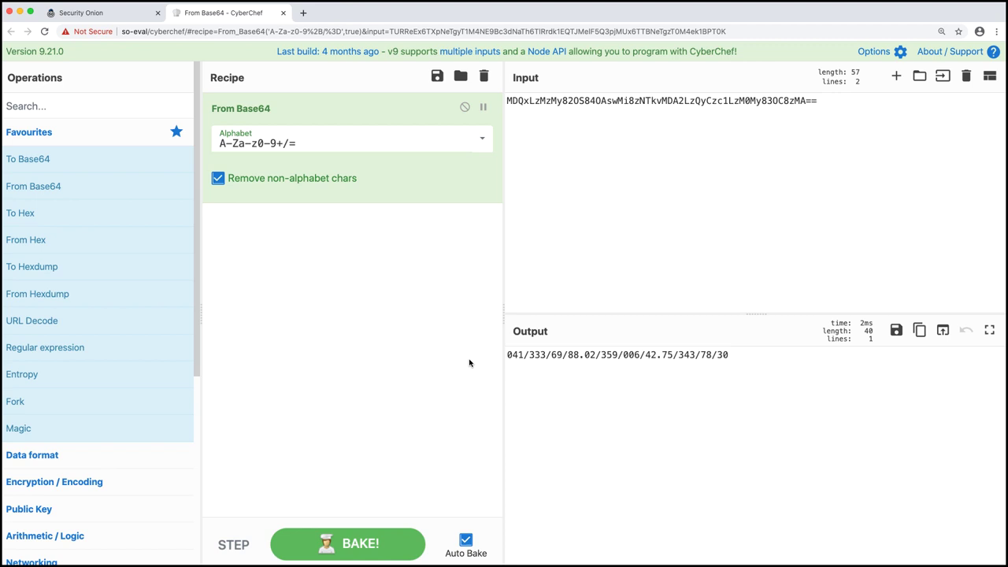
double_click(103, 429)
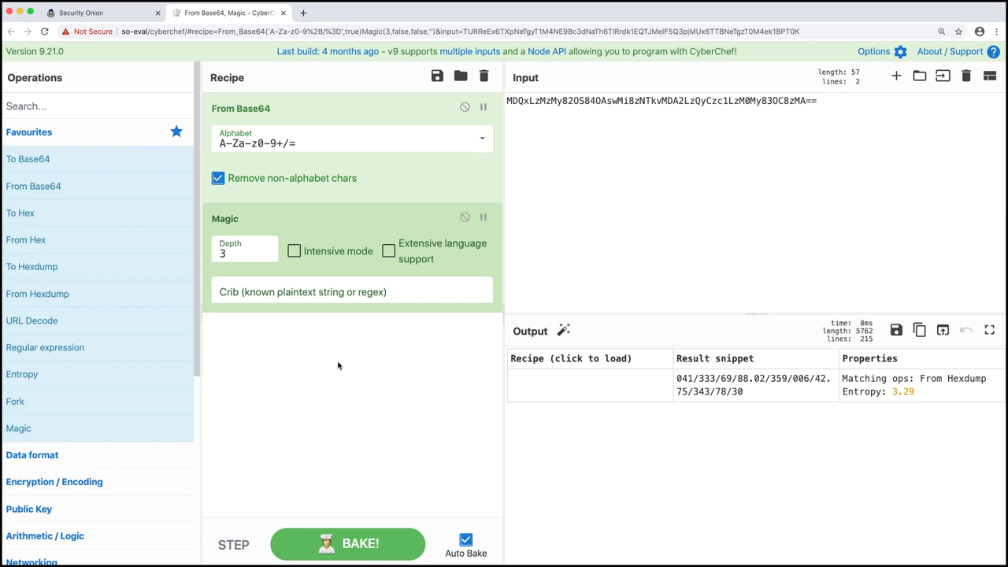
left_click(294, 251)
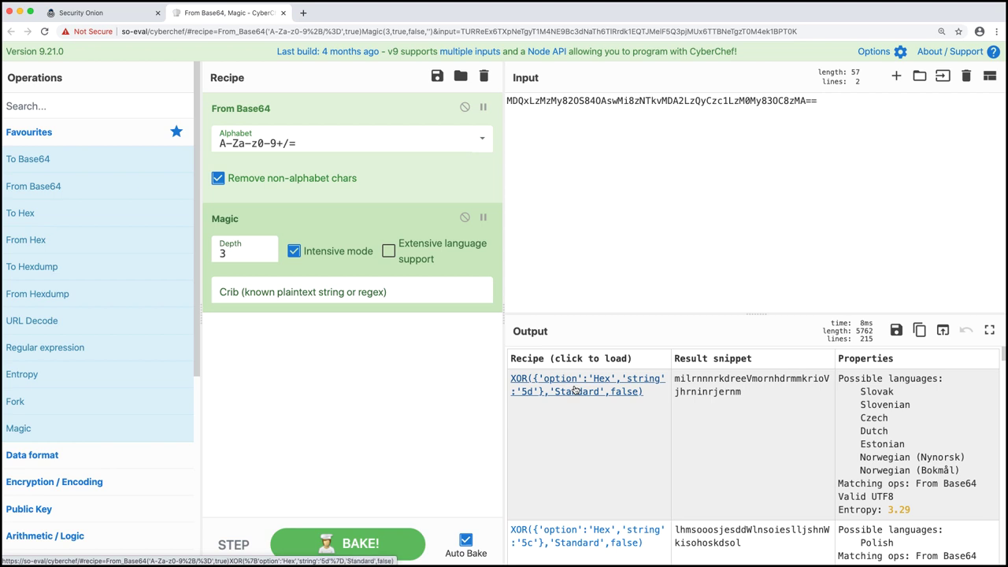
Look through the Magic results for a readable IP address decoding and load its XOR recipe with hex key 1
scroll(739, 416, "down", 1)
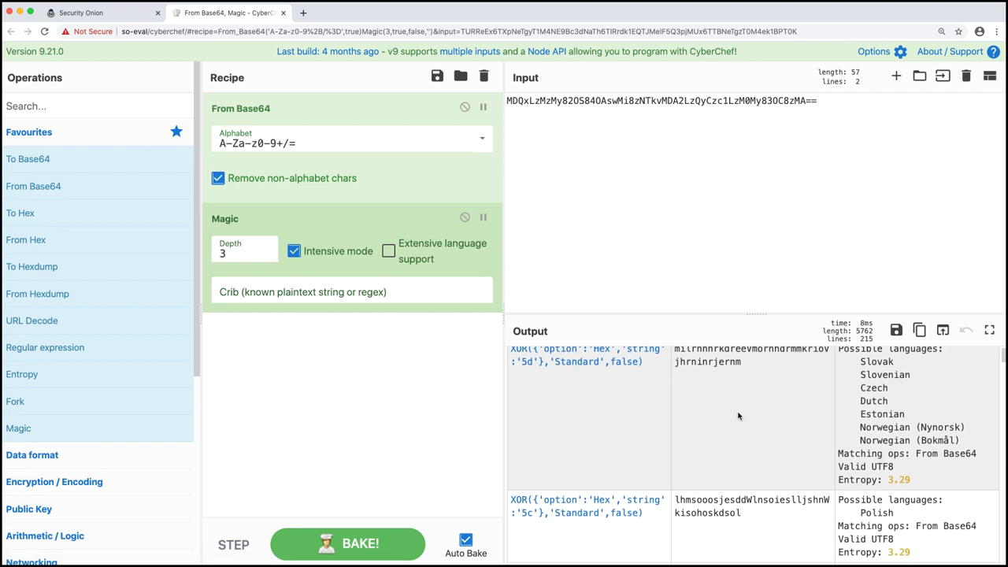
scroll(738, 415, "up", 1)
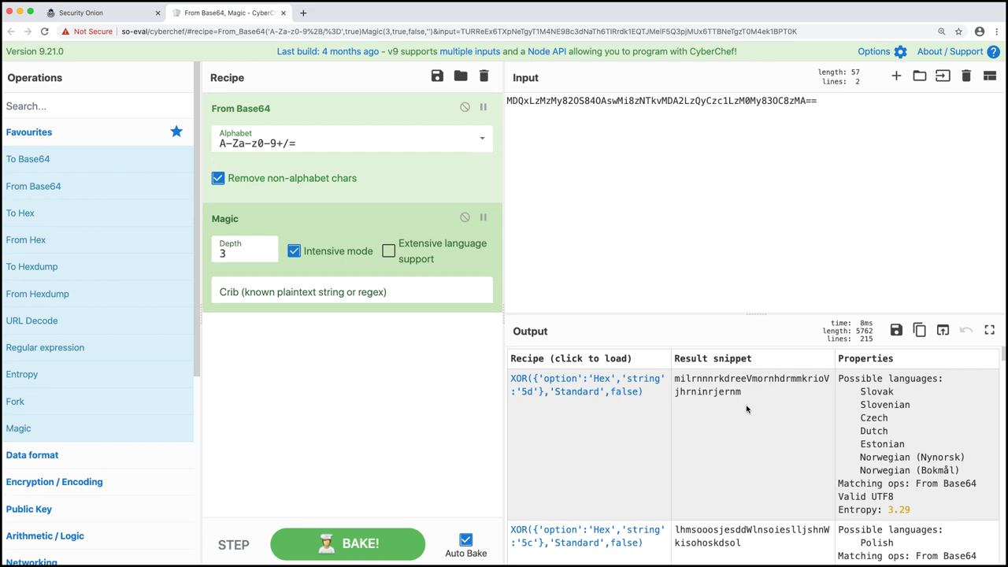
scroll(748, 408, "down", 5)
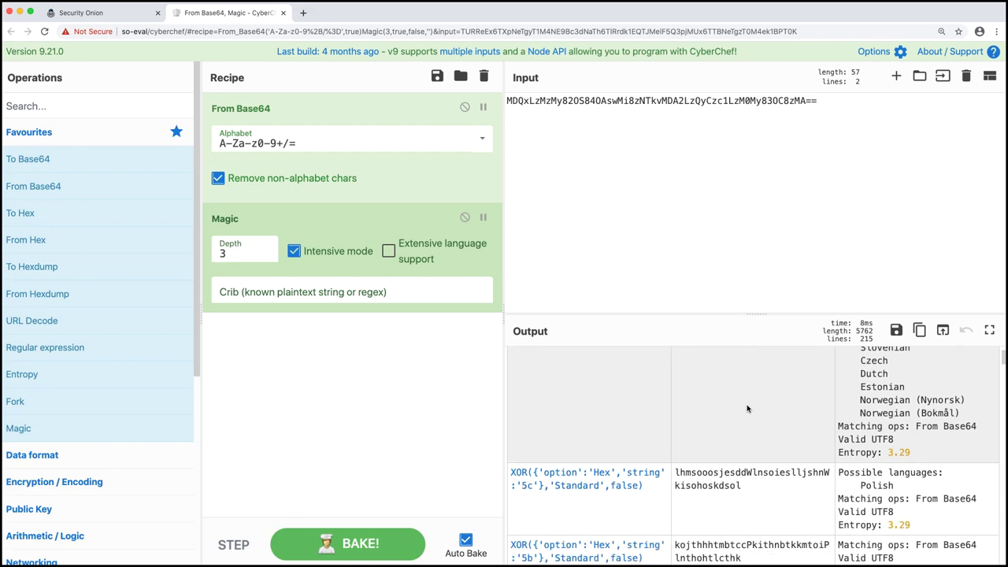
scroll(748, 409, "down", 6)
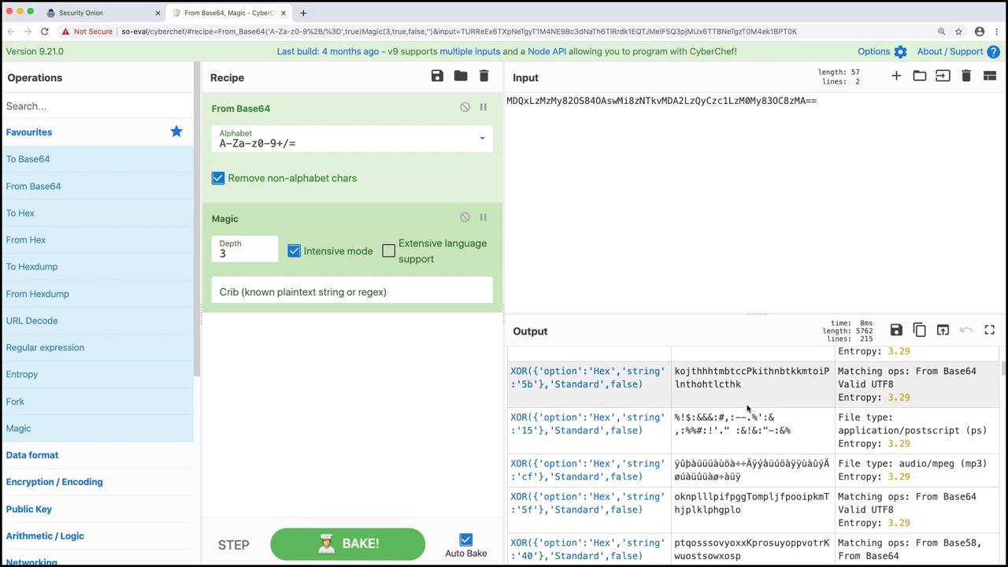
scroll(748, 409, "down", 5)
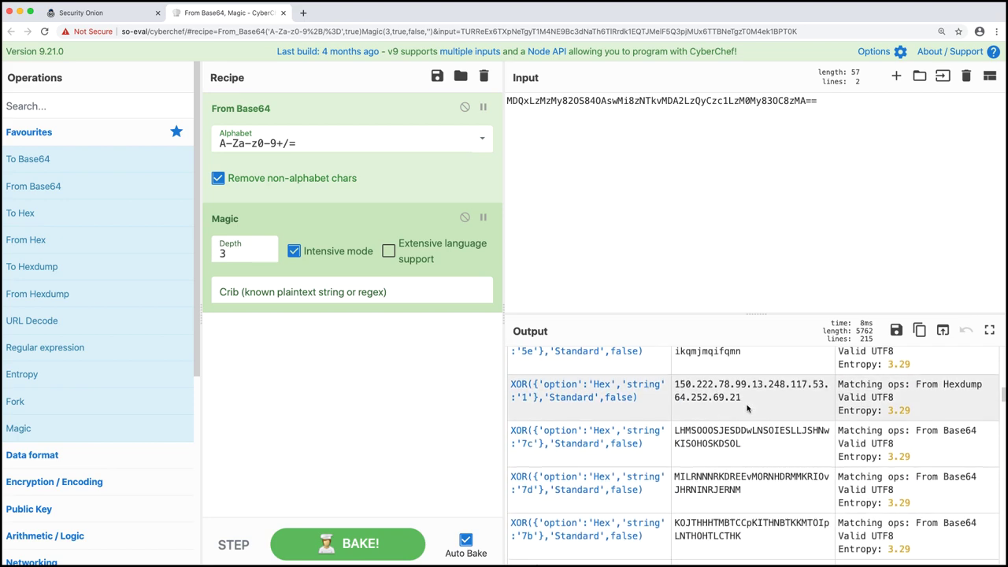
scroll(748, 409, "down", 1)
scroll(744, 409, "up", 1)
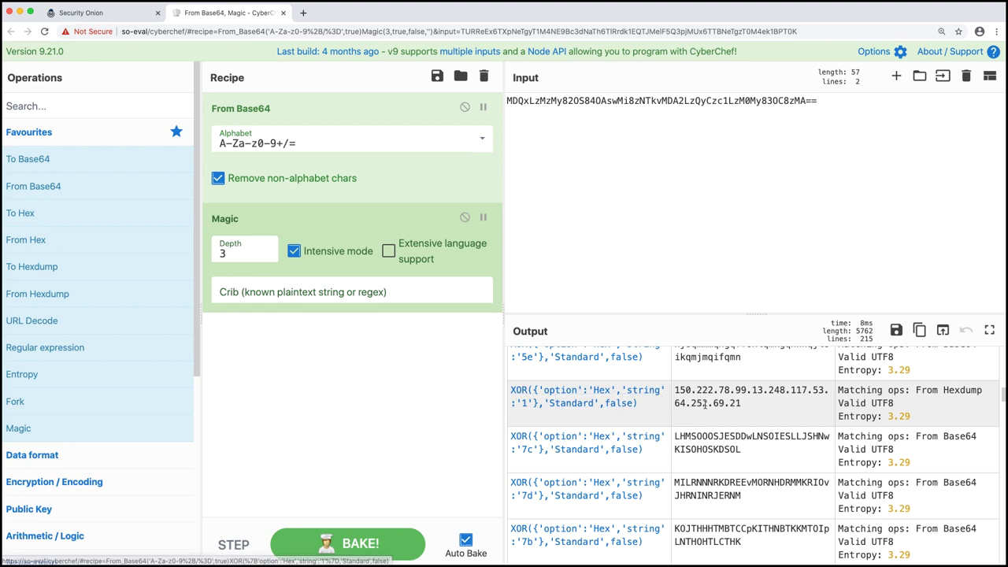
left_click(611, 404)
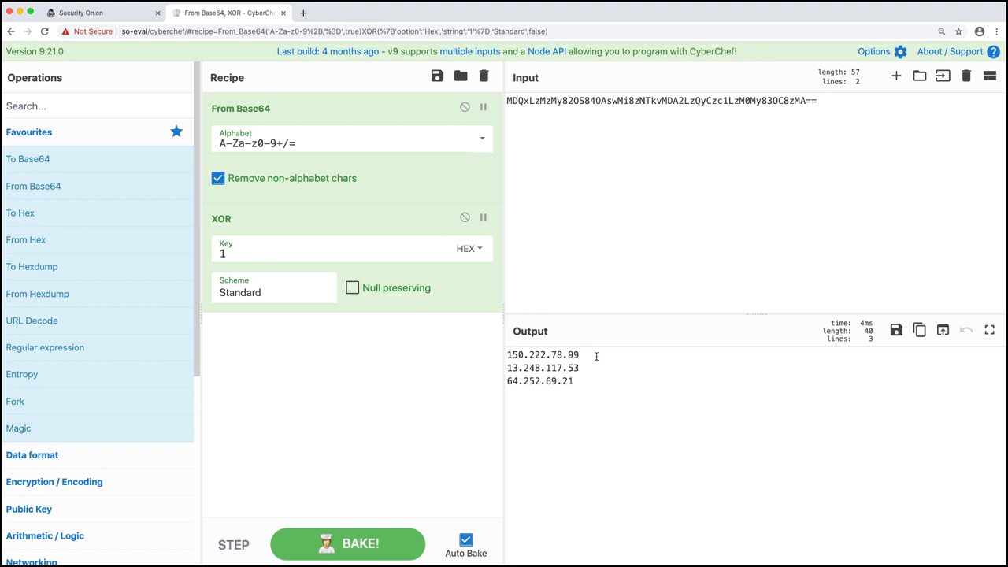
Highlight the decoded IP addresses in the output to examine them, and clear the selection
left_click_drag(595, 356, 508, 354)
left_click_drag(592, 367, 507, 354)
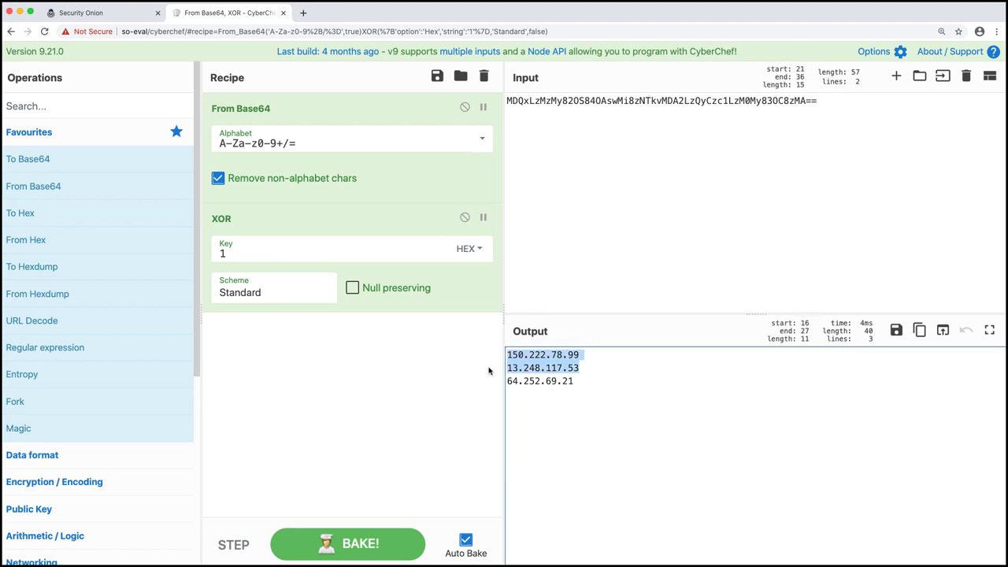
left_click(606, 376)
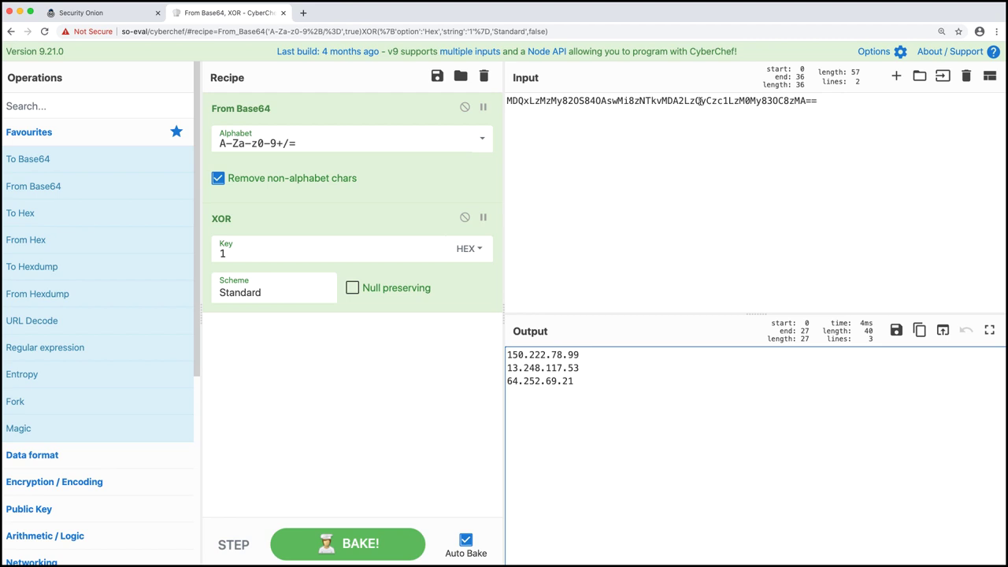
left_click(588, 376)
Return to the port 8008 hunt results in Security Onion and analyze the event's virtual host 4hg.4hfhgf.rocks on VirusTotal
left_click(116, 14)
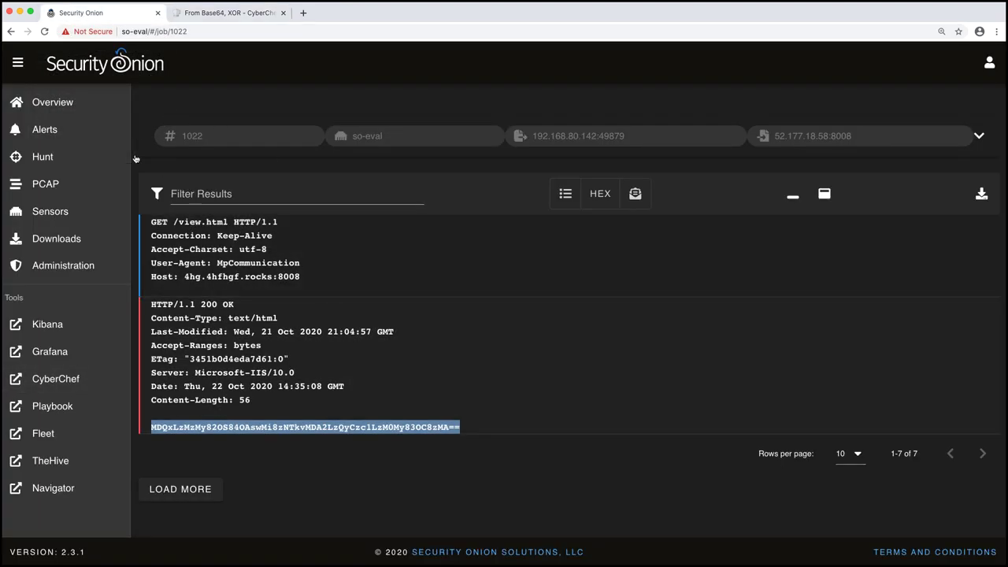
left_click(10, 34)
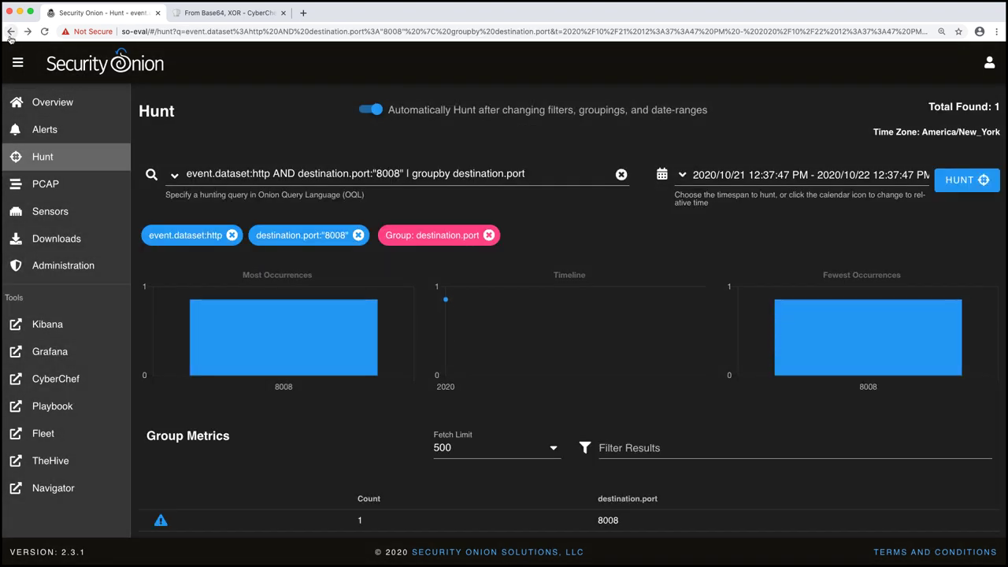
scroll(154, 211, "down", 2)
scroll(154, 211, "down", 5)
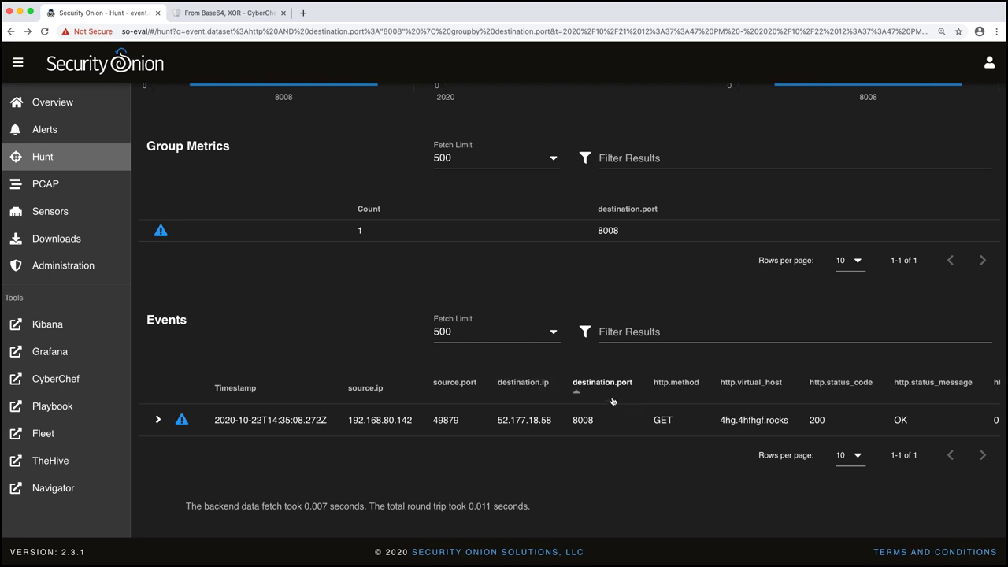
left_click(760, 420)
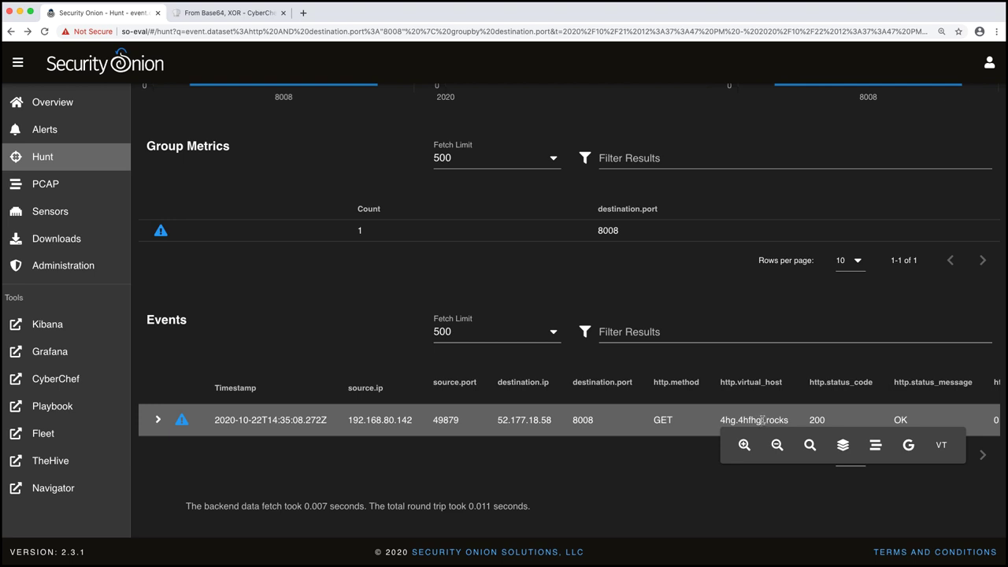
scroll(763, 421, "right", 1)
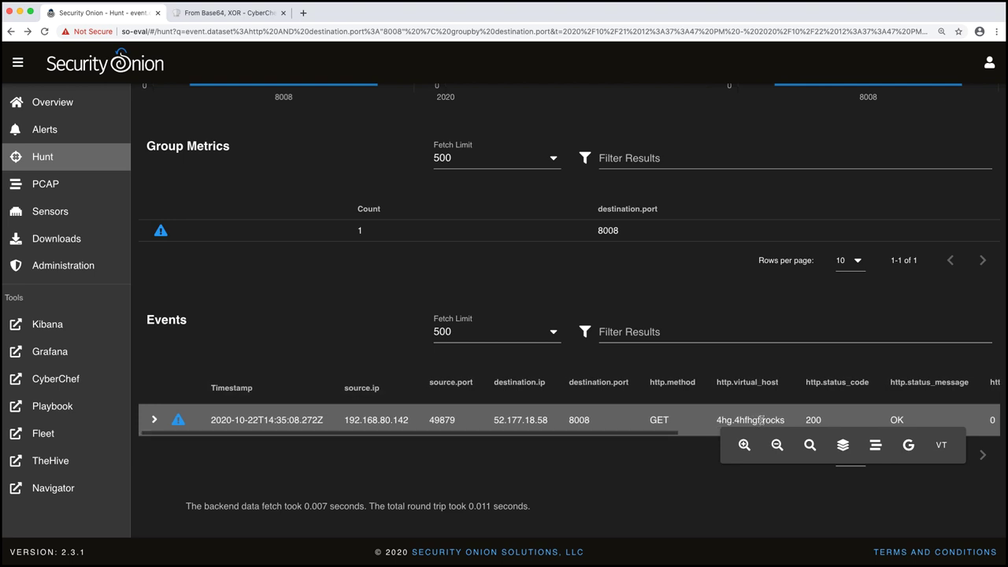
left_click(949, 448)
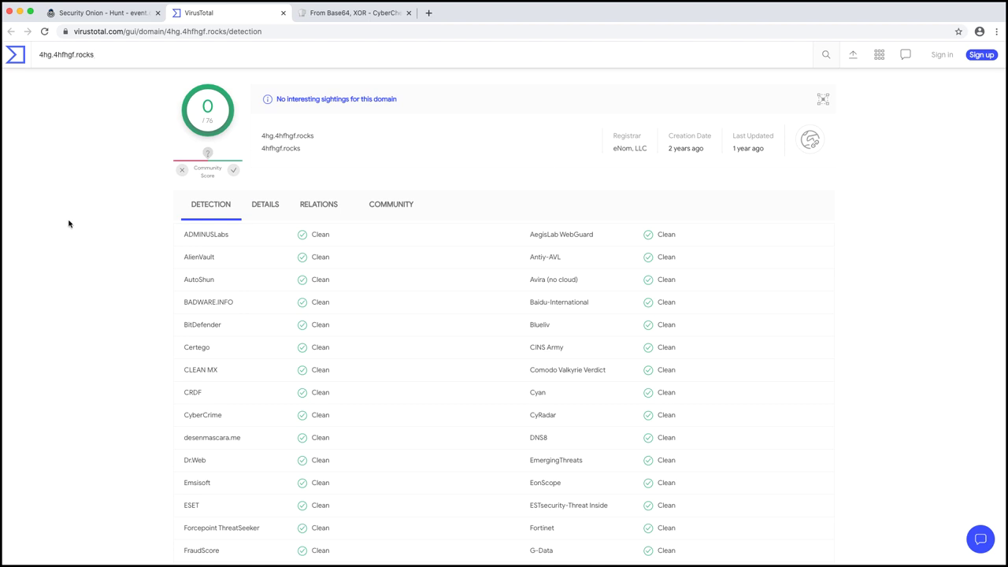
Return to the port 8008 hunt results in Security Onion, dismiss the virtual host's action options and hide the navigation sidebar
left_click(119, 17)
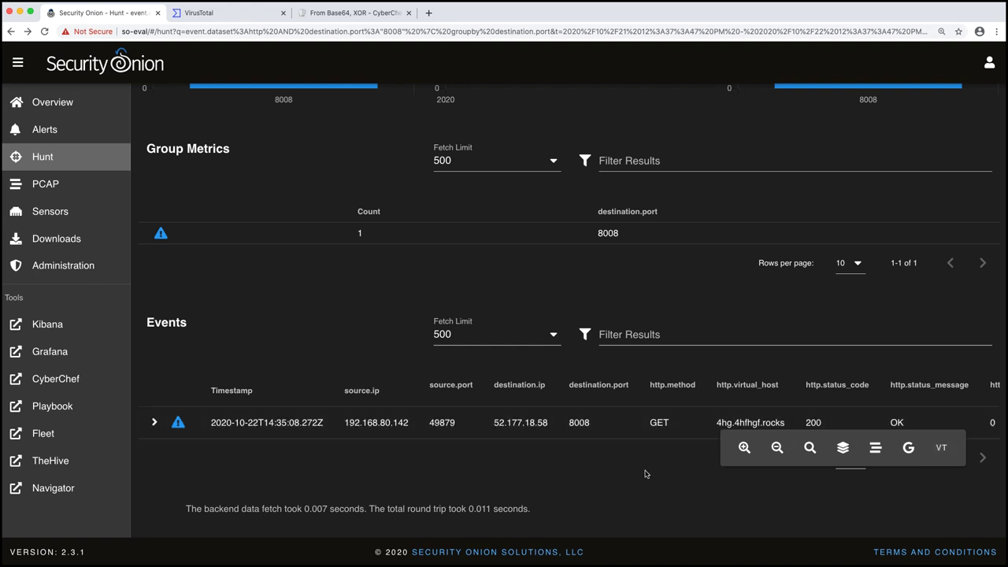
left_click(745, 426)
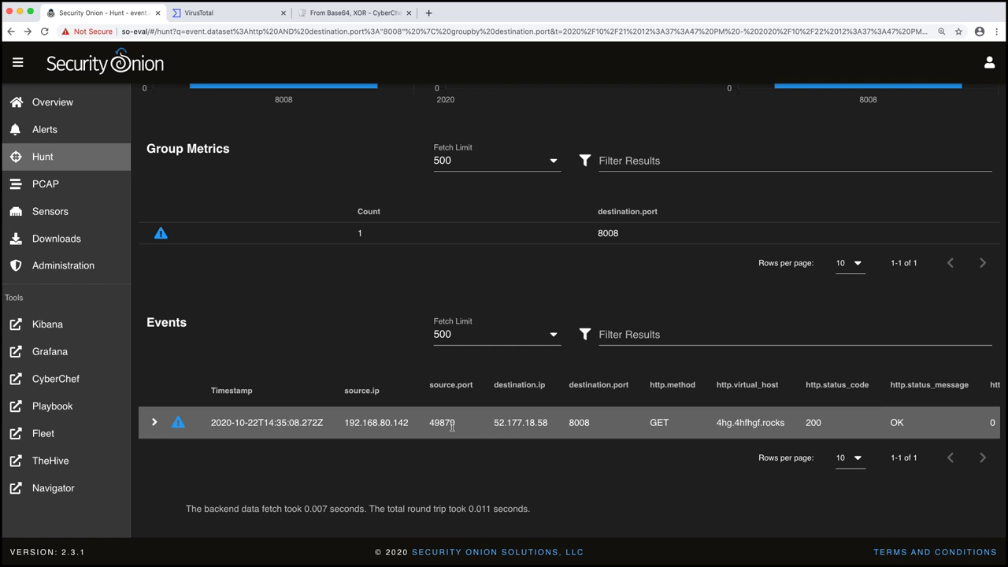
left_click(17, 63)
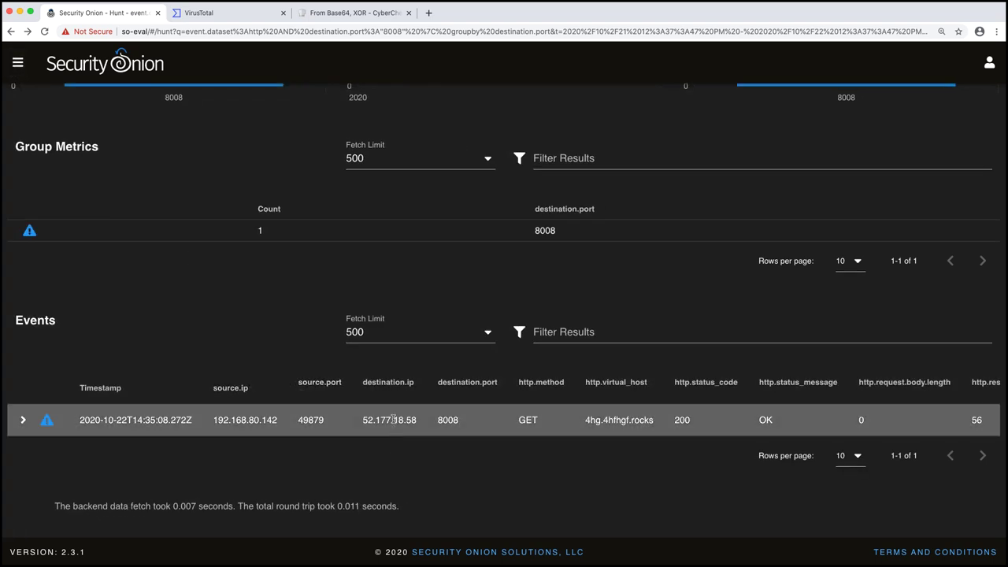
Expand the port 8008 HTTP event's details and filter the hunt for only its network.community_id value
scroll(393, 419, "right", 2)
scroll(393, 420, "right", 6)
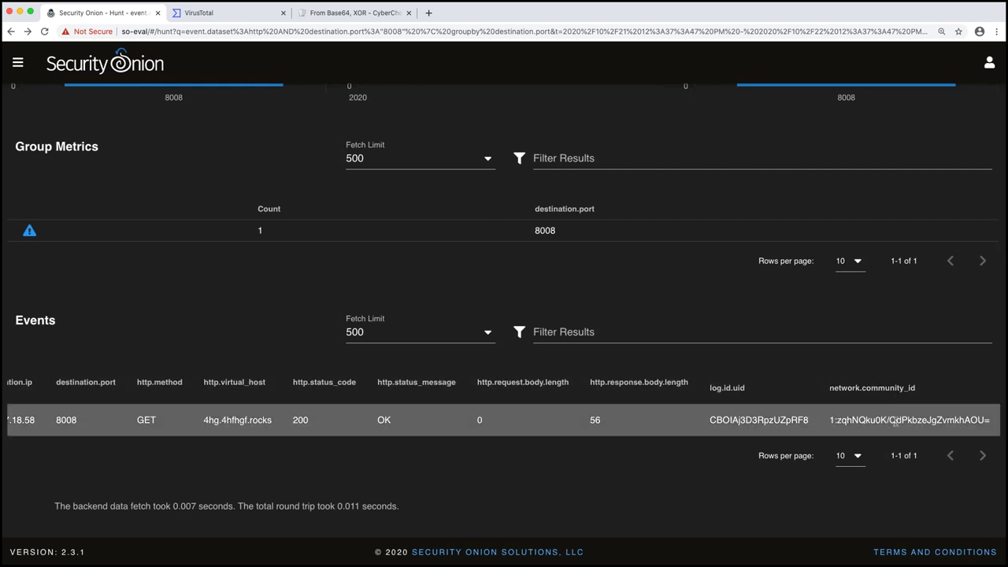
scroll(895, 420, "up", 1)
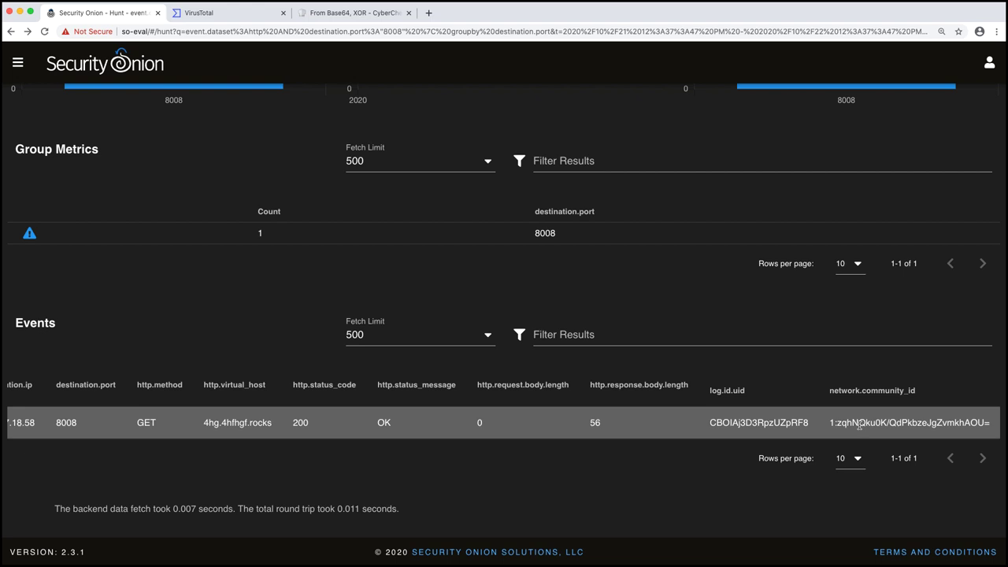
scroll(856, 423, "left", 10)
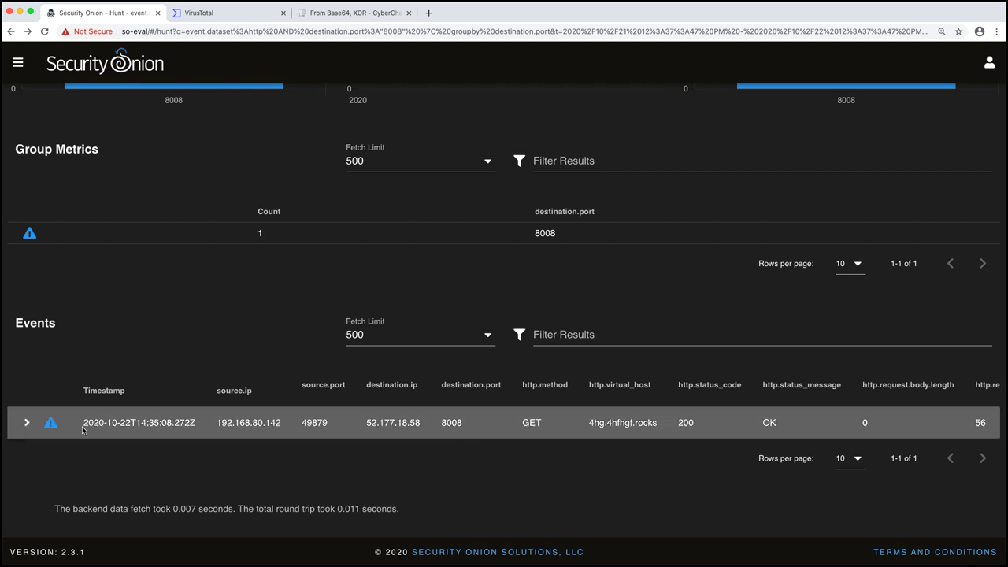
left_click(26, 424)
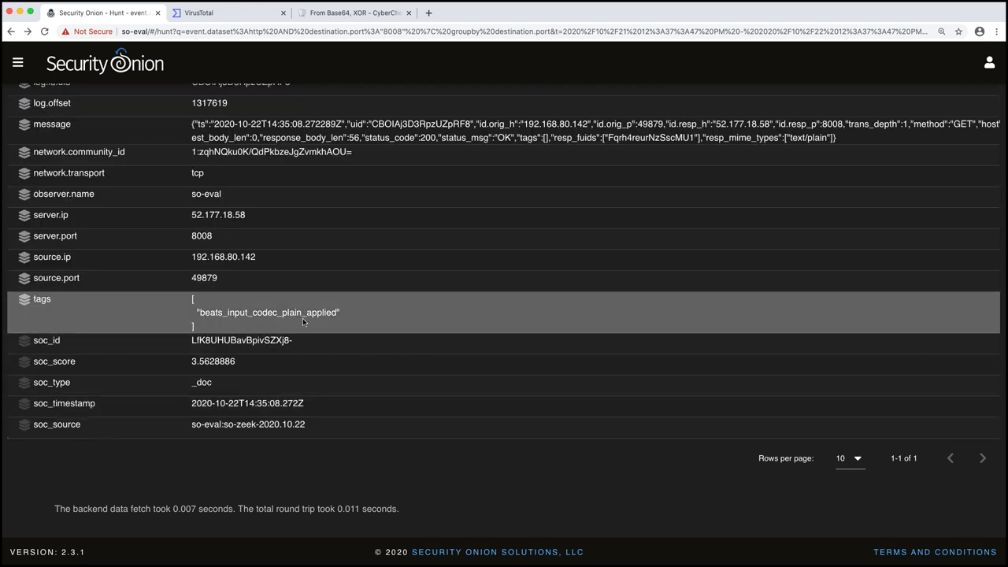
scroll(299, 323, "up", 1)
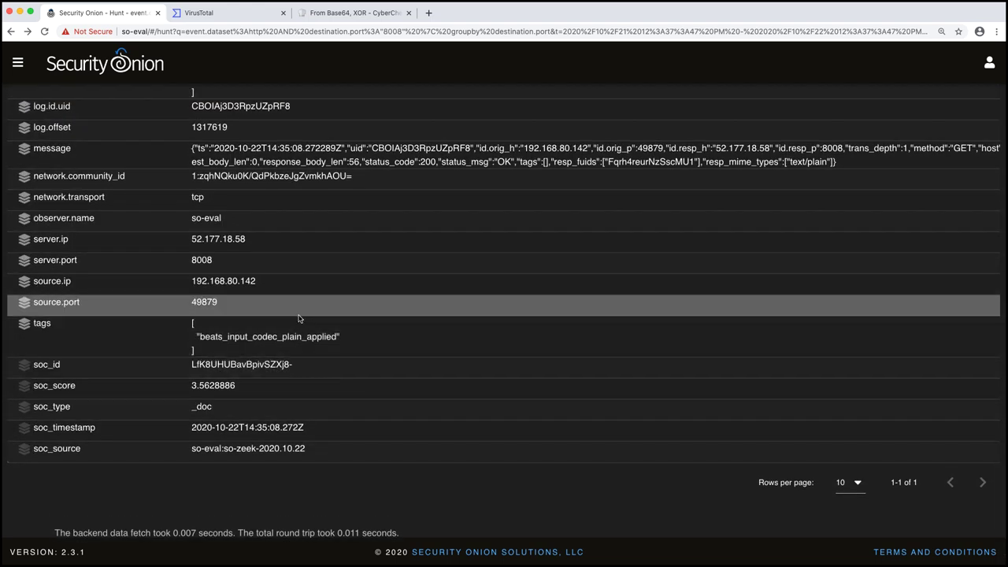
left_click(284, 176)
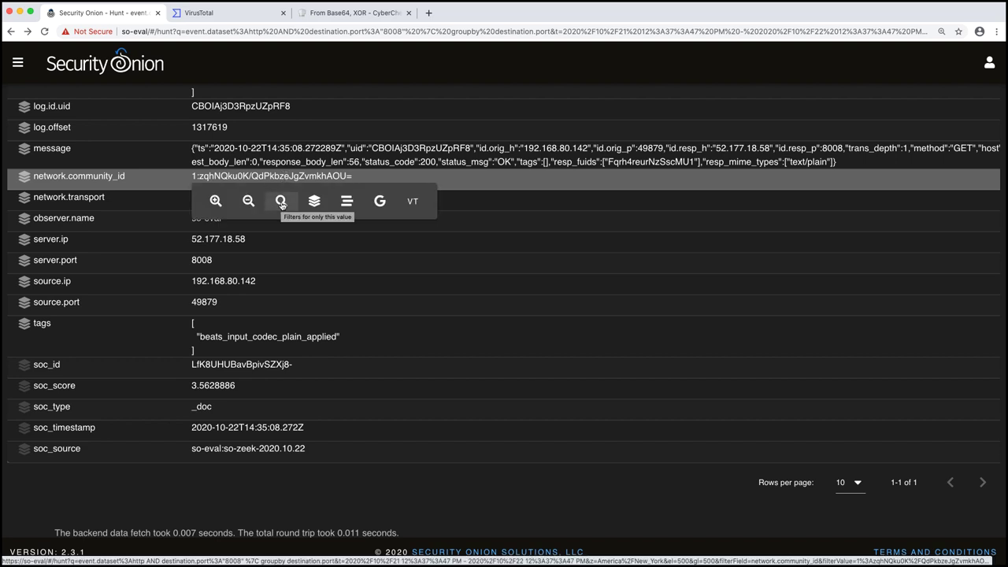
left_click(281, 202)
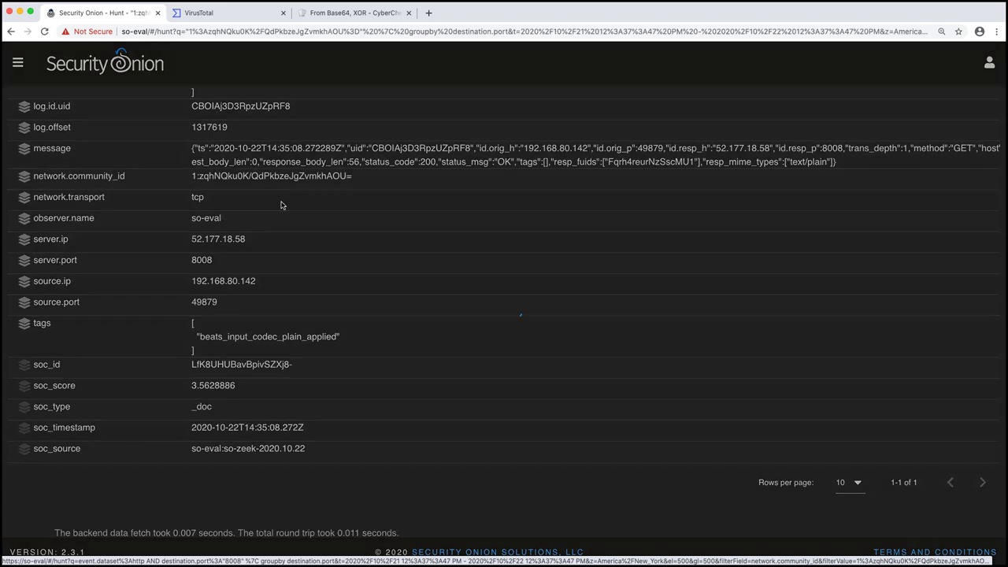
Change the community ID query's grouping to event.dataset event.module and run the hunt
scroll(266, 211, "up", 5)
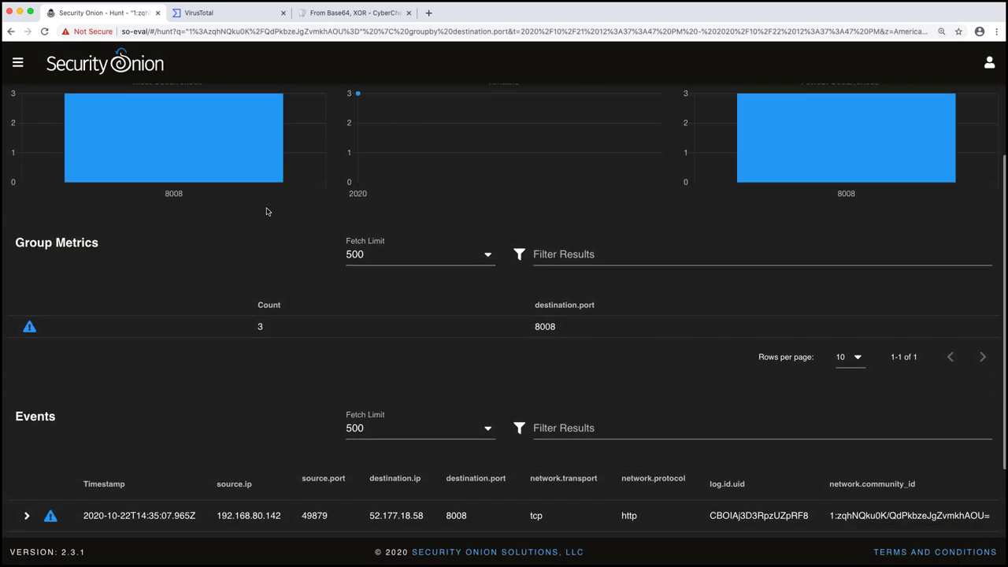
scroll(266, 211, "down", 1)
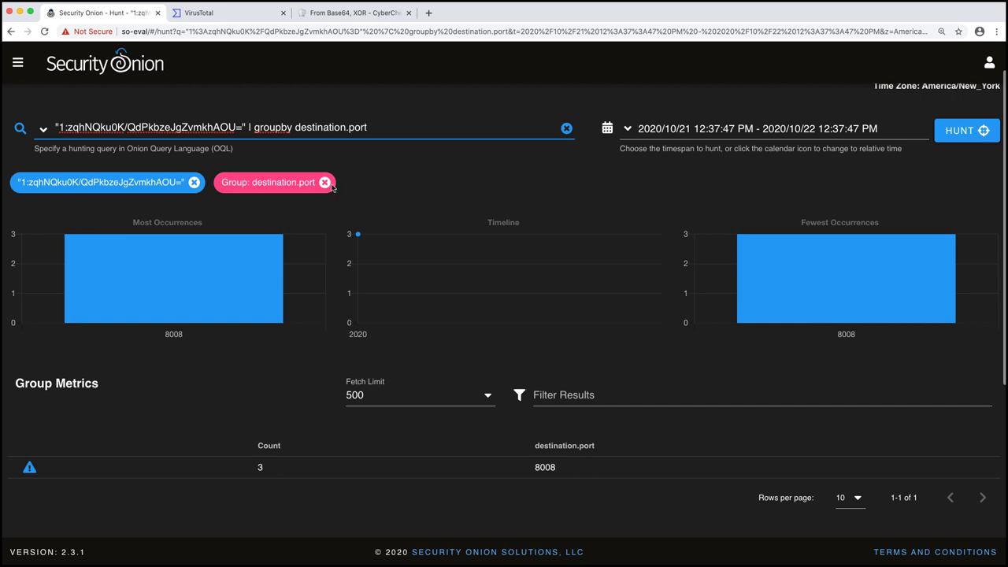
scroll(330, 263, "down", 1)
scroll(330, 263, "down", 5)
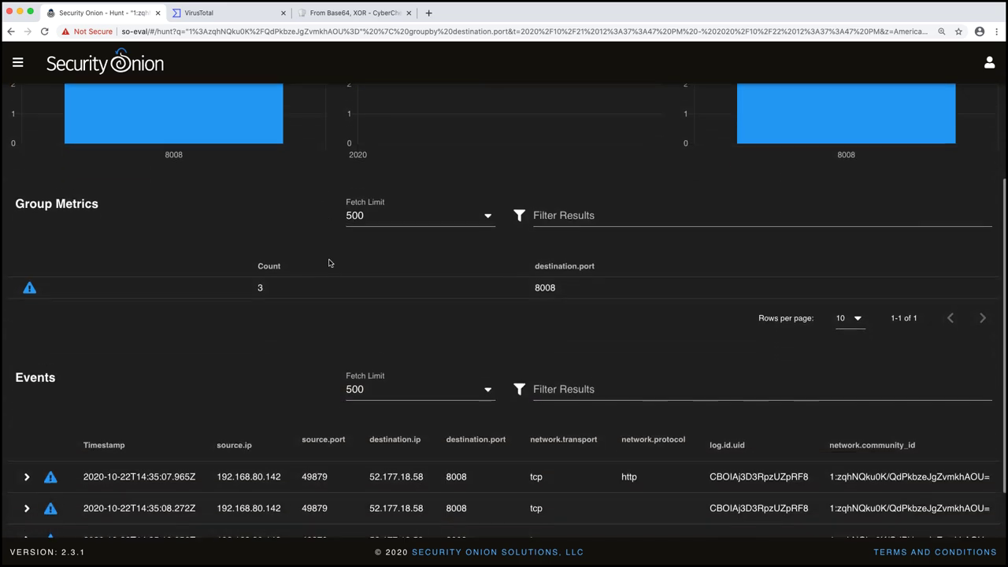
scroll(330, 263, "up", 6)
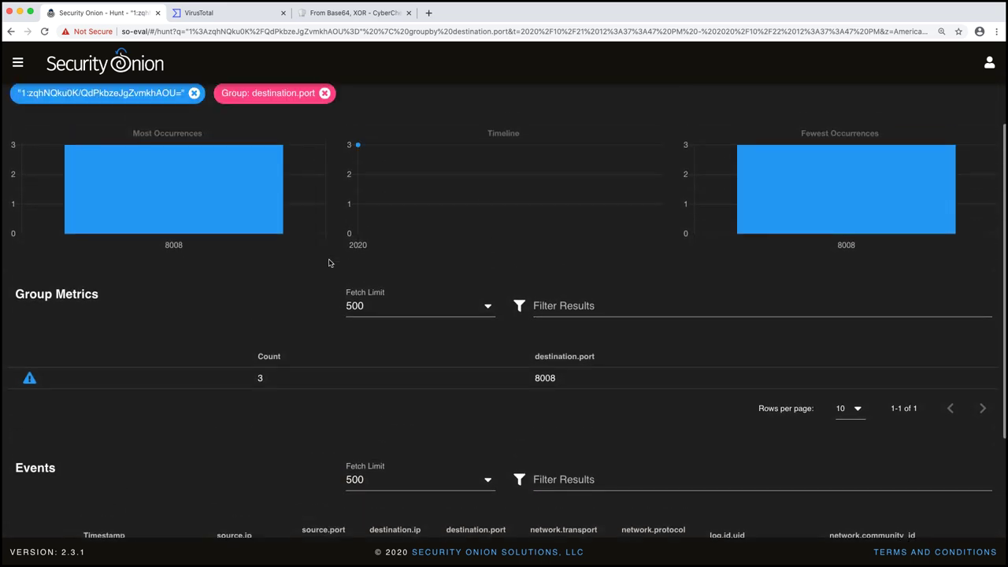
double_click(412, 135)
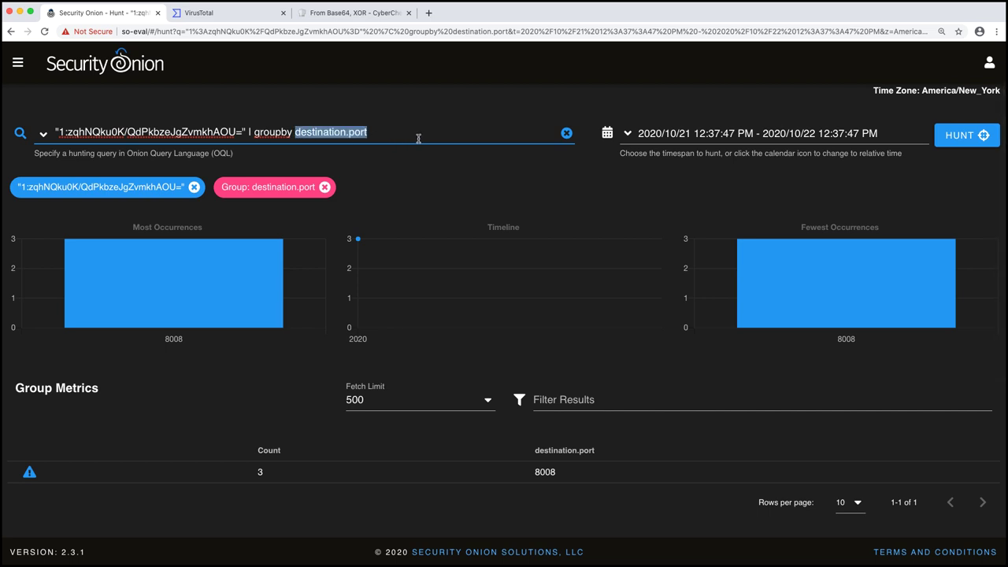
type("ehv")
key("BackSpace")
key("BackSpace")
type("vent")
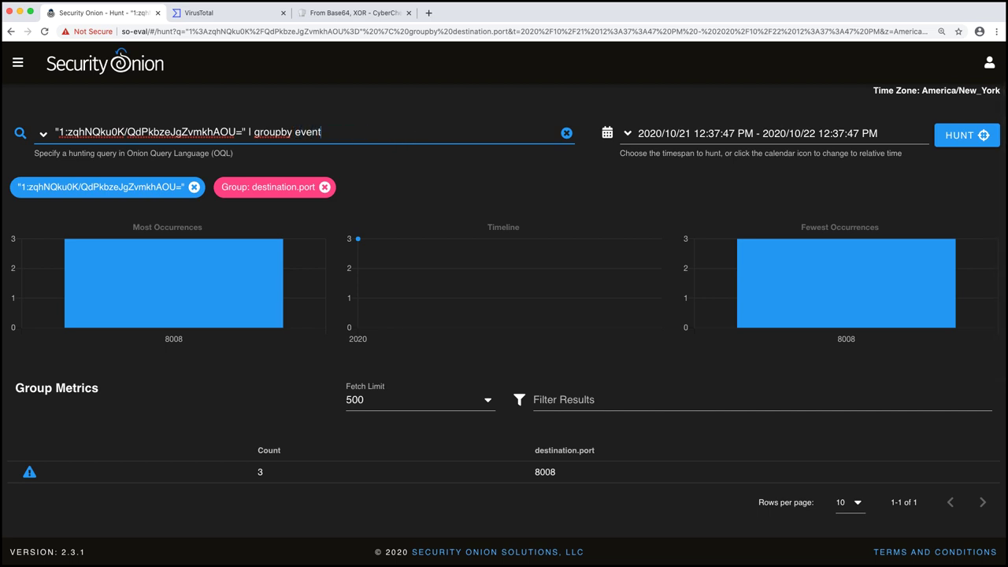
type(".dataset event.module")
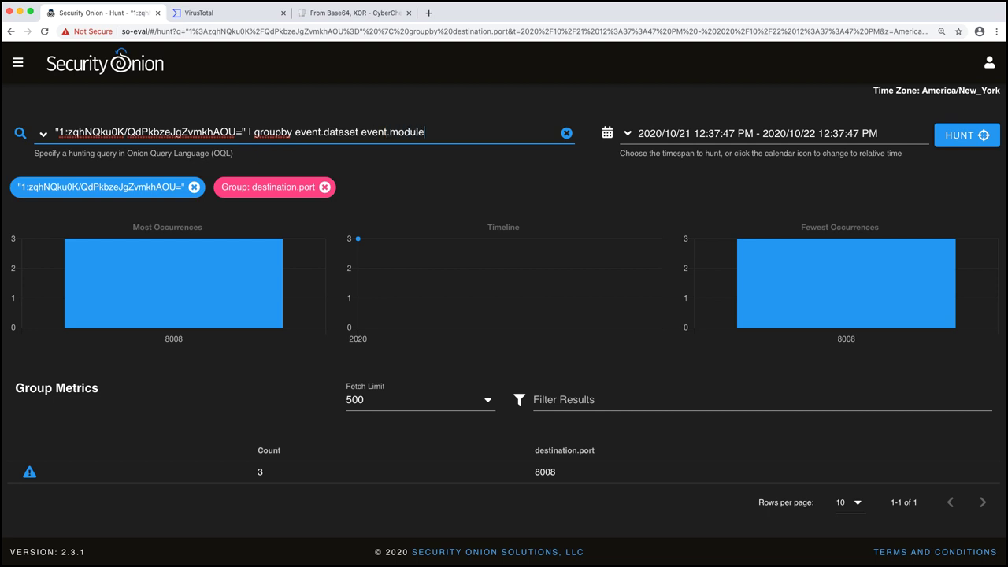
key("Return")
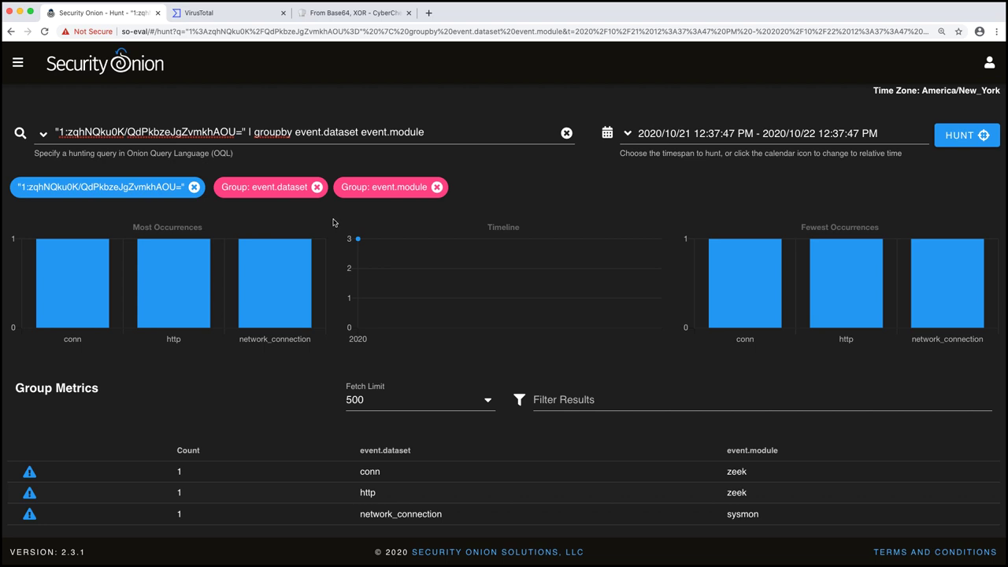
Narrow the grouped results to include only events whose event.module is sysmon
scroll(333, 223, "down", 2)
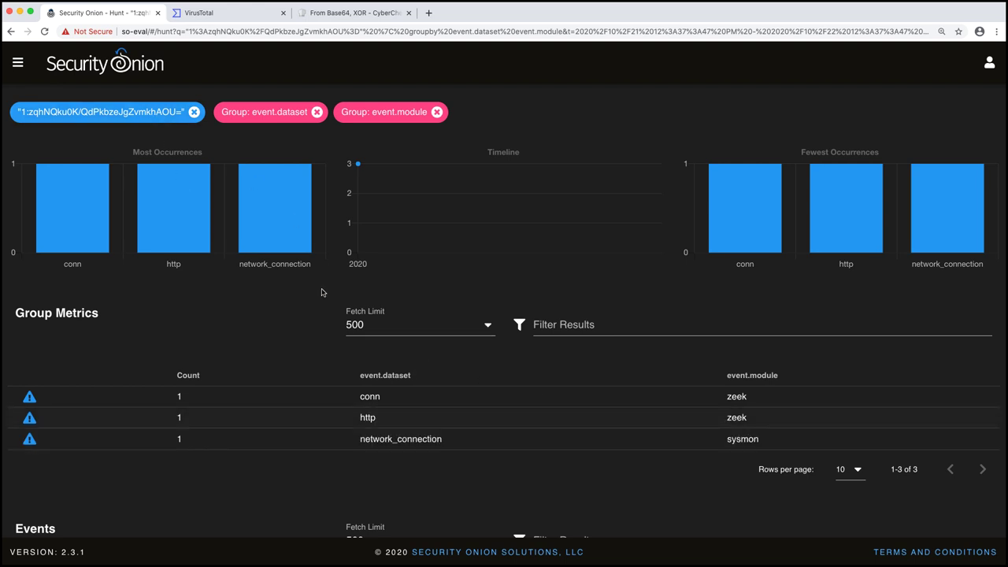
scroll(315, 314, "up", 1)
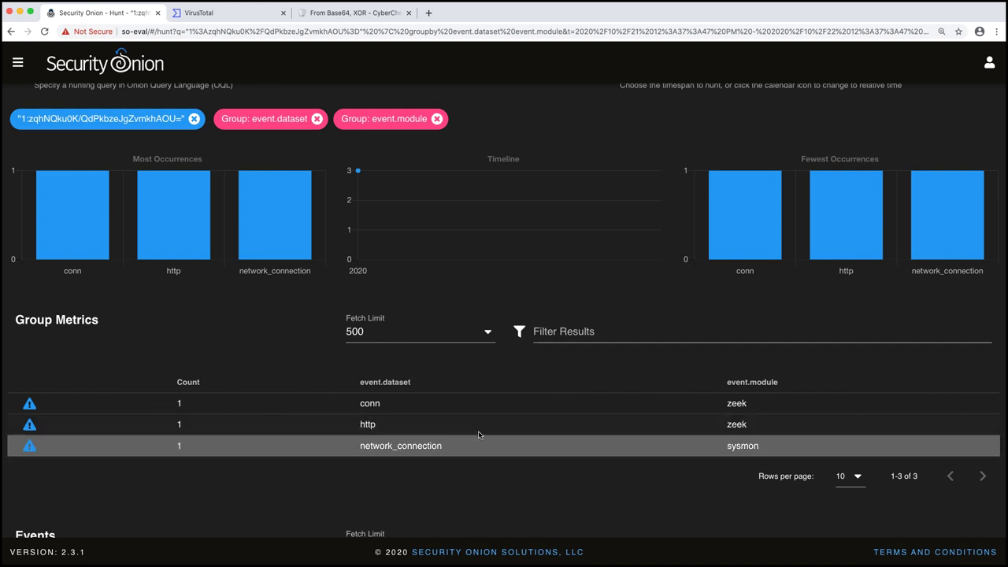
scroll(458, 464, "down", 1)
scroll(458, 464, "down", 1)
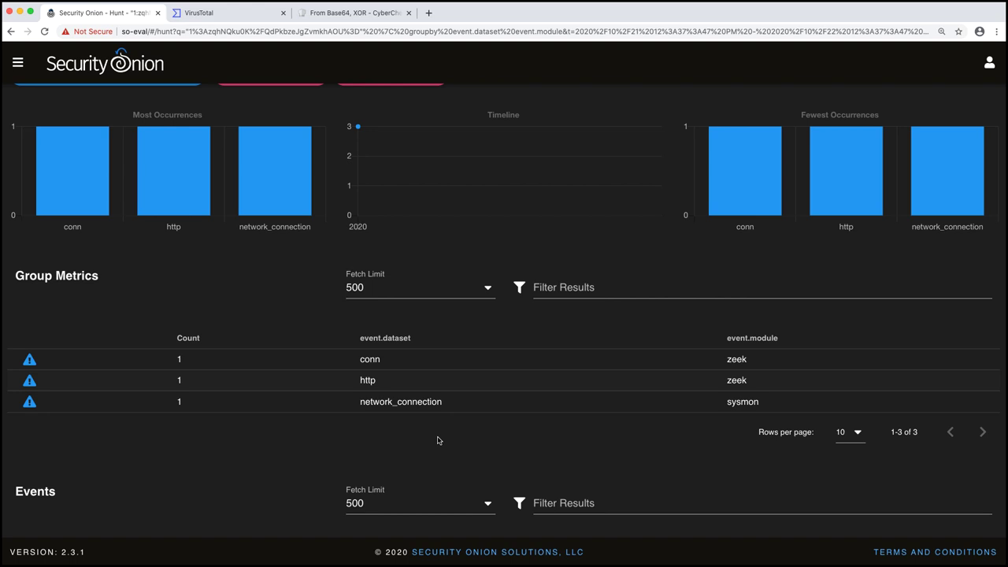
left_click(744, 404)
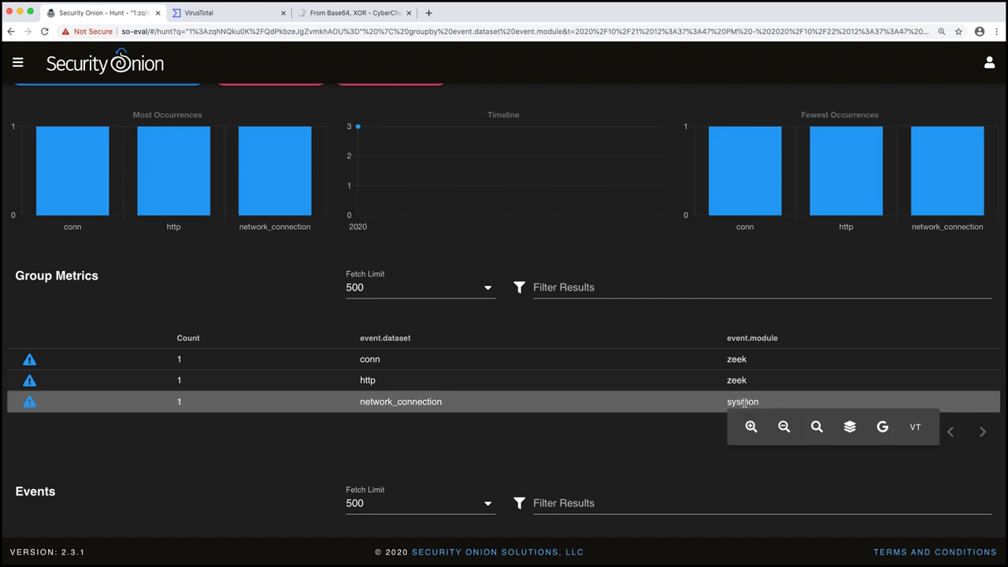
left_click(751, 427)
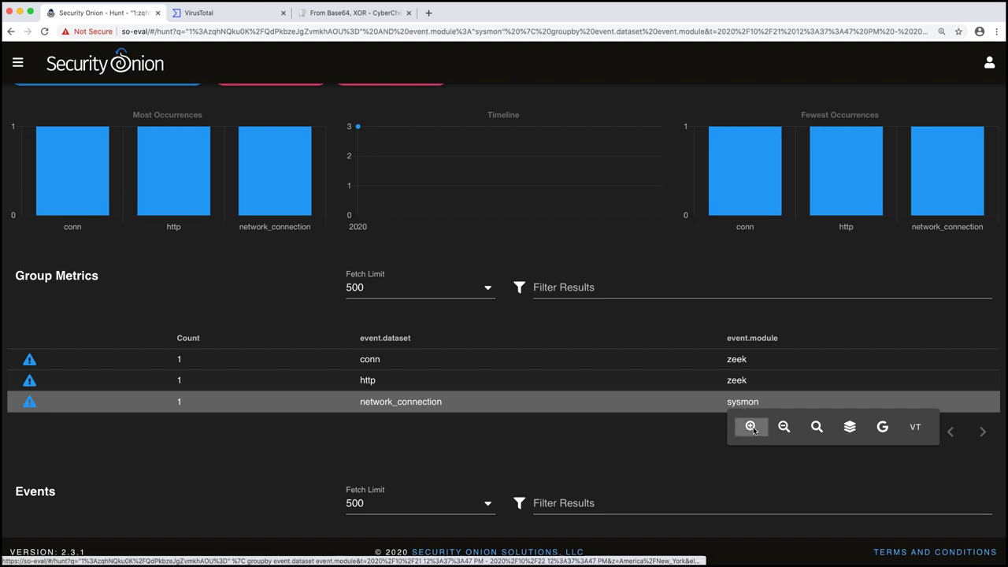
scroll(555, 370, "down", 1)
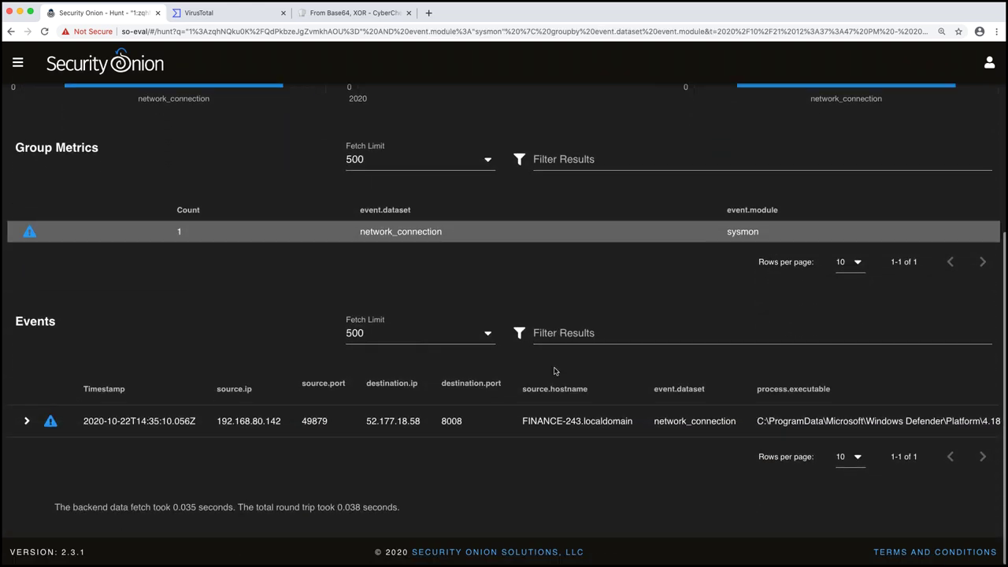
Go back to the unfiltered community ID results to view their events table, and return to the sysmon results
scroll(554, 361, "up", 2)
scroll(554, 362, "up", 4)
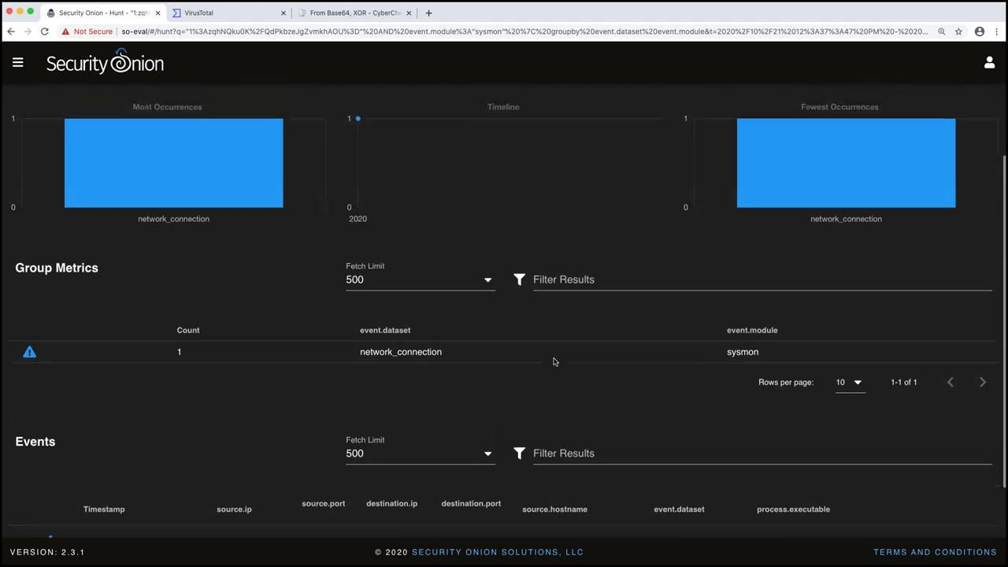
left_click(11, 30)
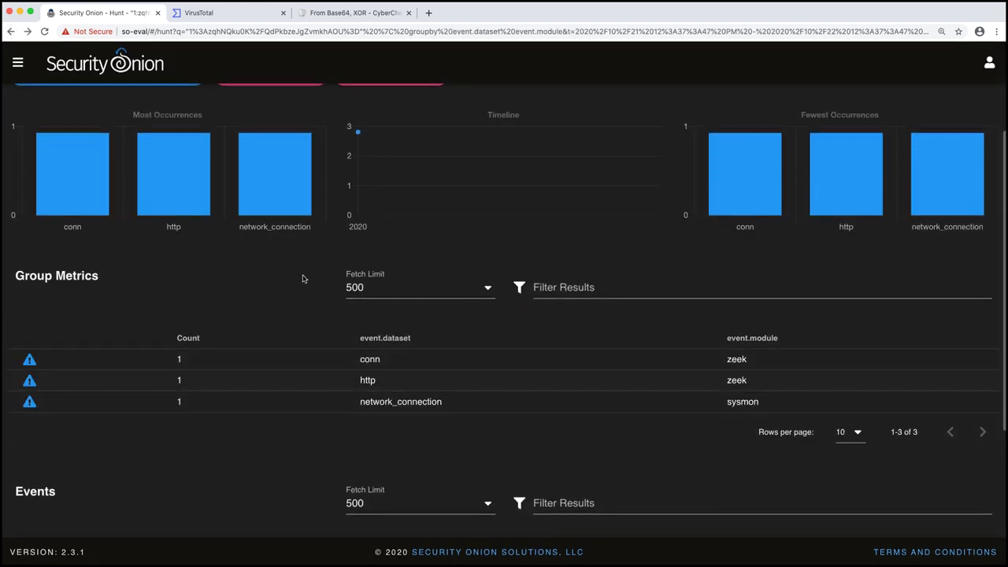
scroll(304, 277, "down", 3)
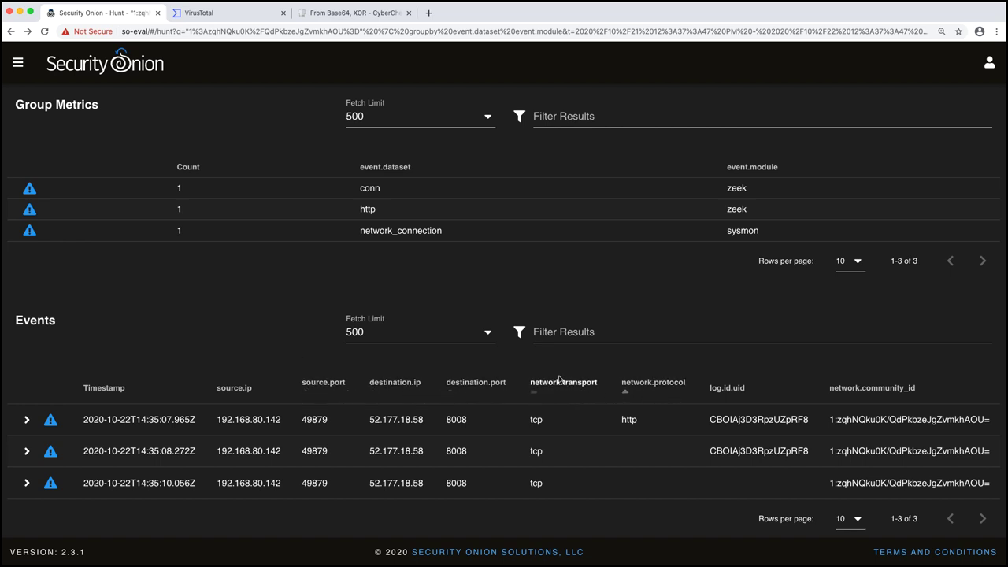
left_click(26, 31)
scroll(289, 222, "down", 4)
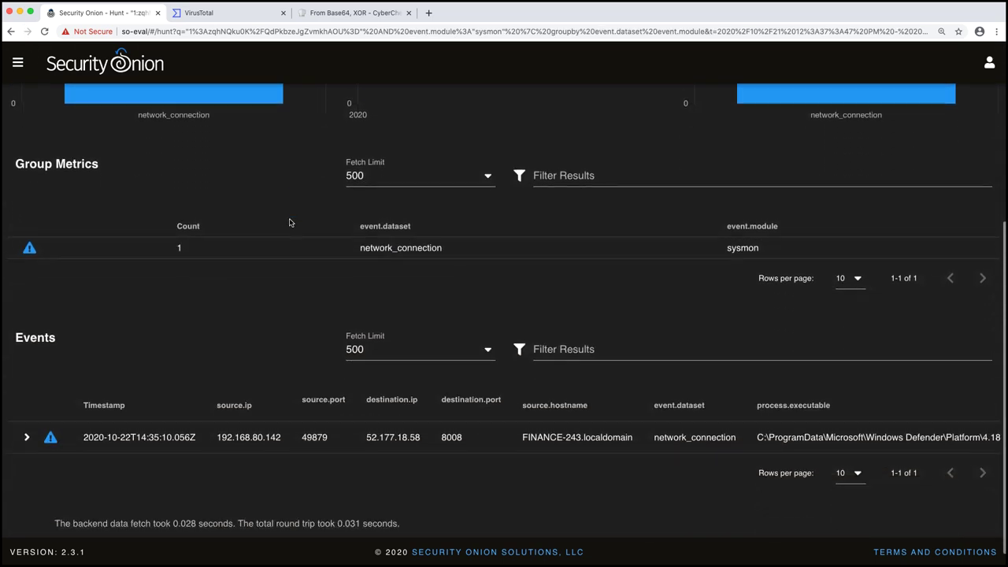
Examine the sysmon event's source hostname, user name and process executable path by highlighting each, and clear the selection
scroll(289, 222, "down", 1)
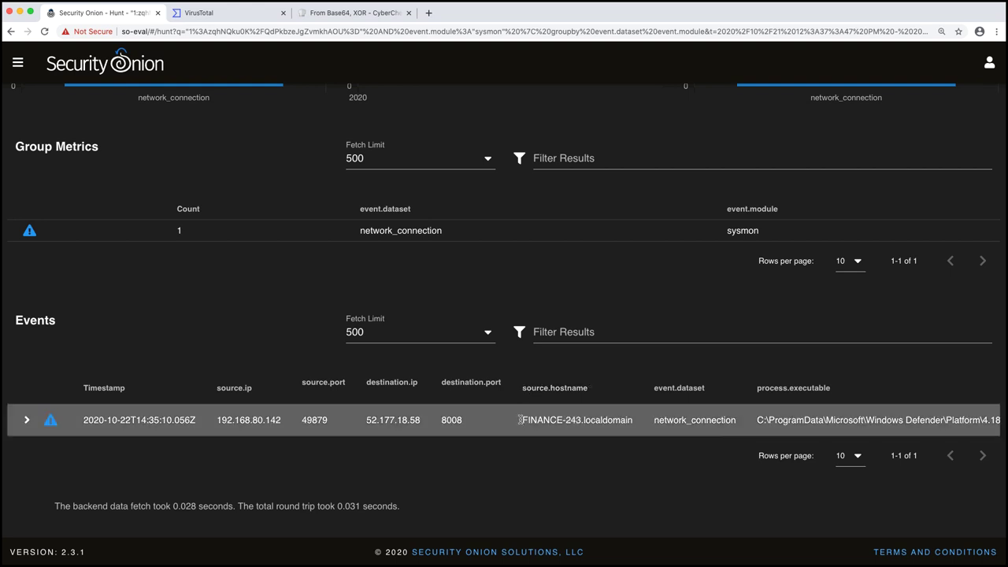
left_click_drag(523, 420, 593, 422)
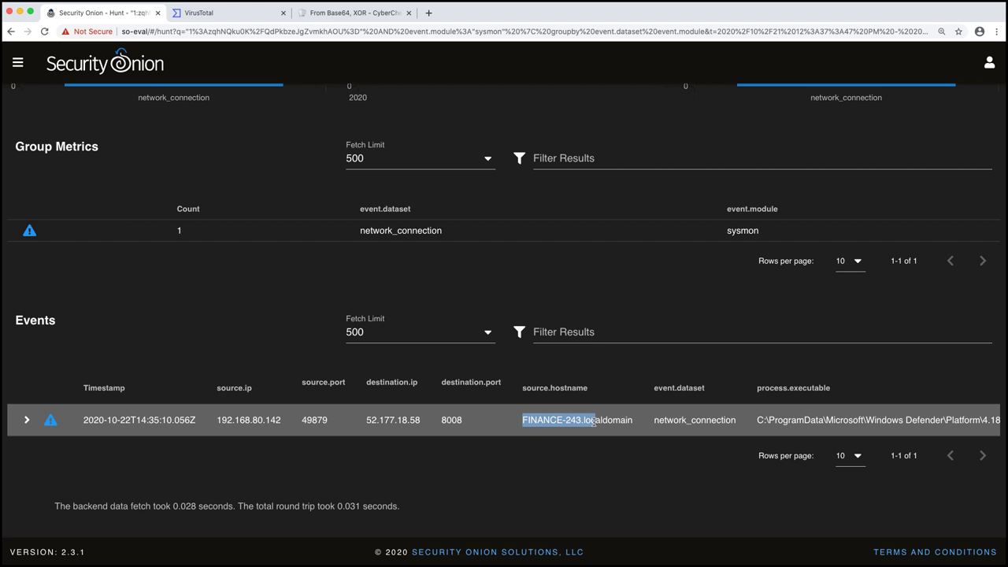
scroll(593, 420, "right", 5)
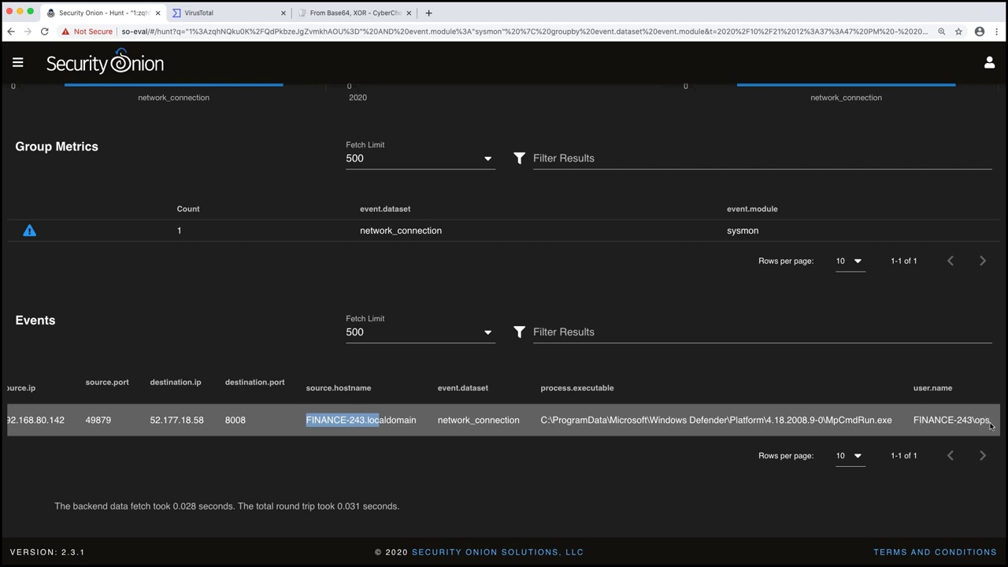
left_click_drag(975, 423, 993, 423)
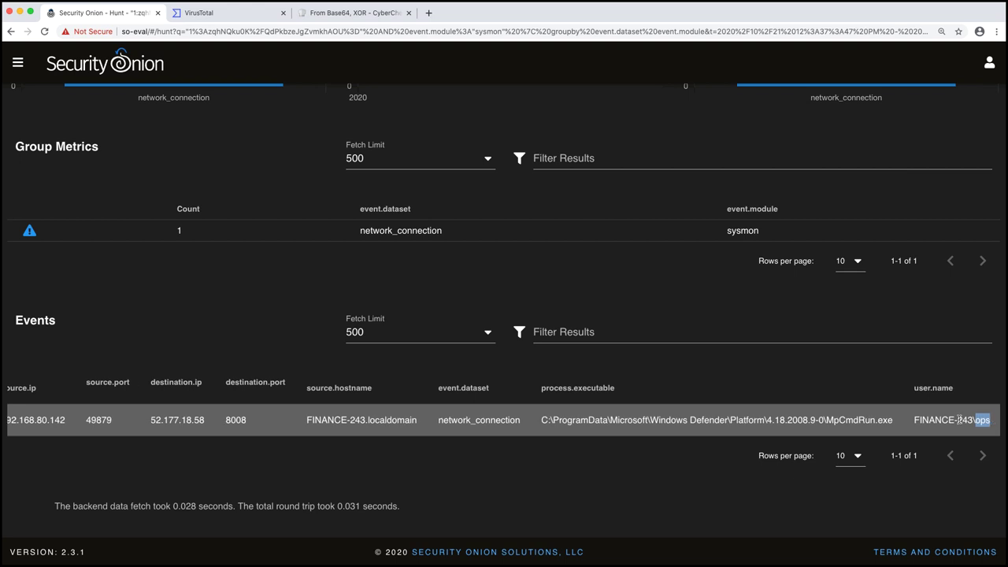
left_click(960, 419)
left_click_drag(544, 421, 894, 423)
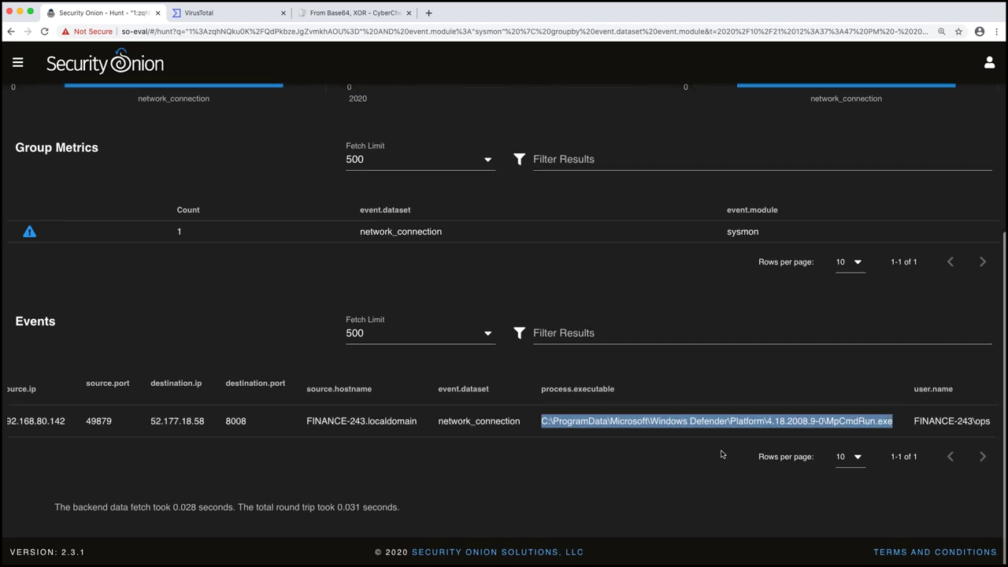
left_click(703, 471)
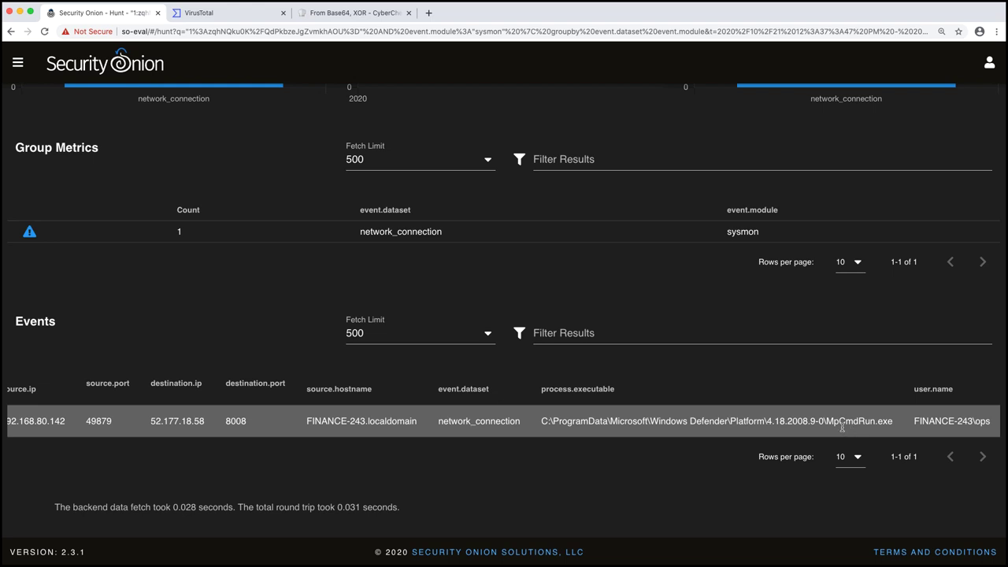
Search Google for the sysmon event's MpCmdRun.exe process executable path and look through the results
left_click(710, 424)
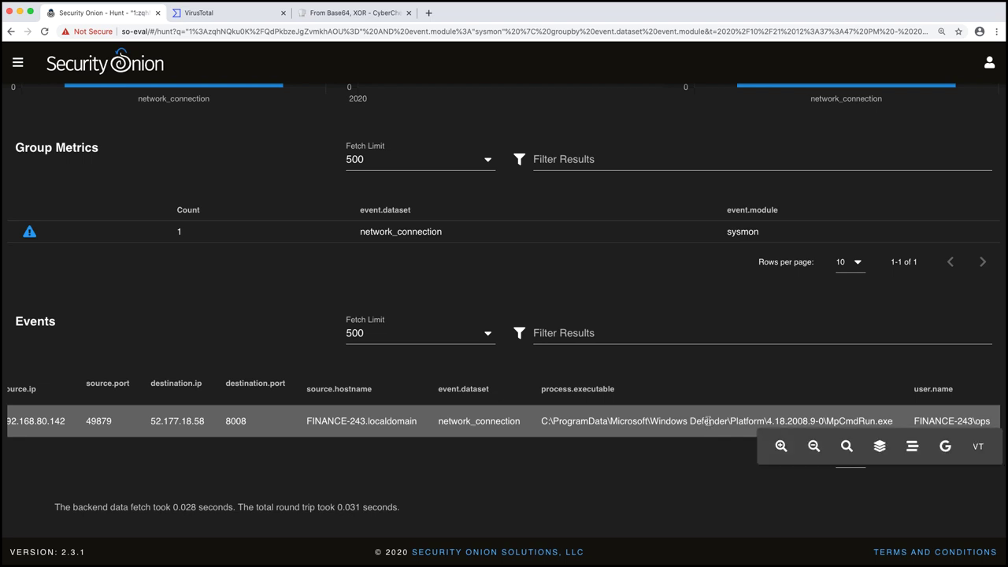
left_click(945, 446)
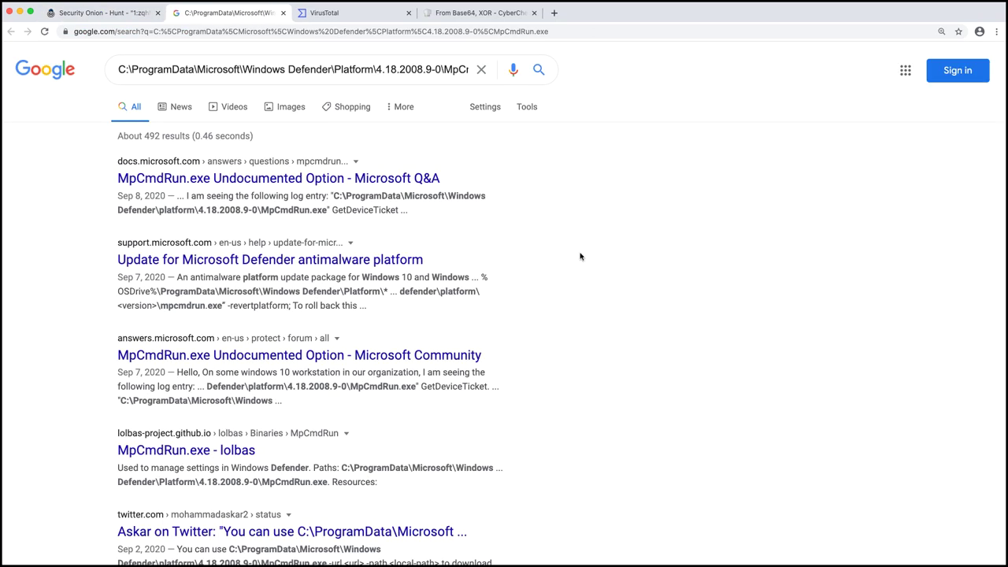
scroll(581, 256, "down", 1)
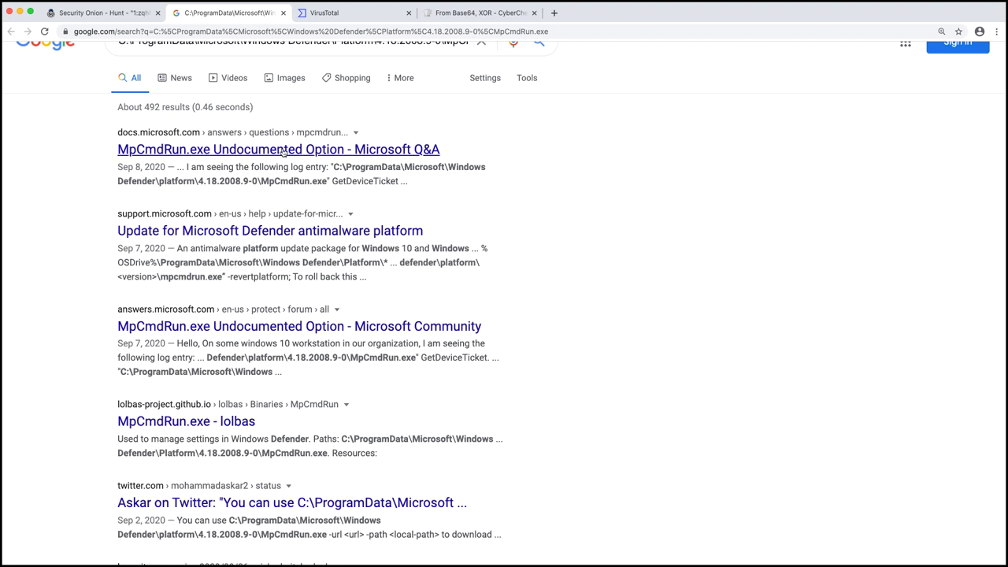
scroll(462, 186, "down", 5)
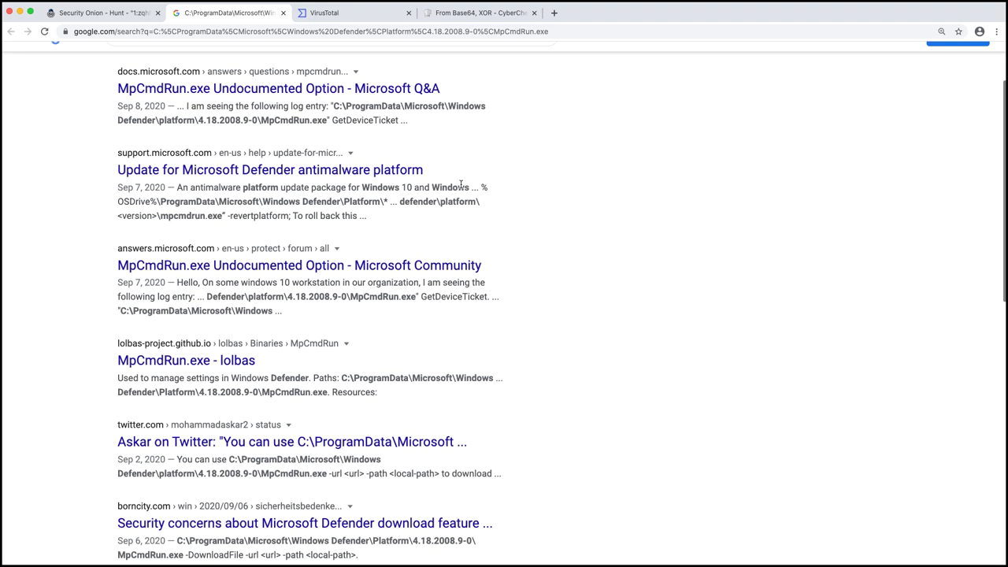
scroll(461, 189, "down", 5)
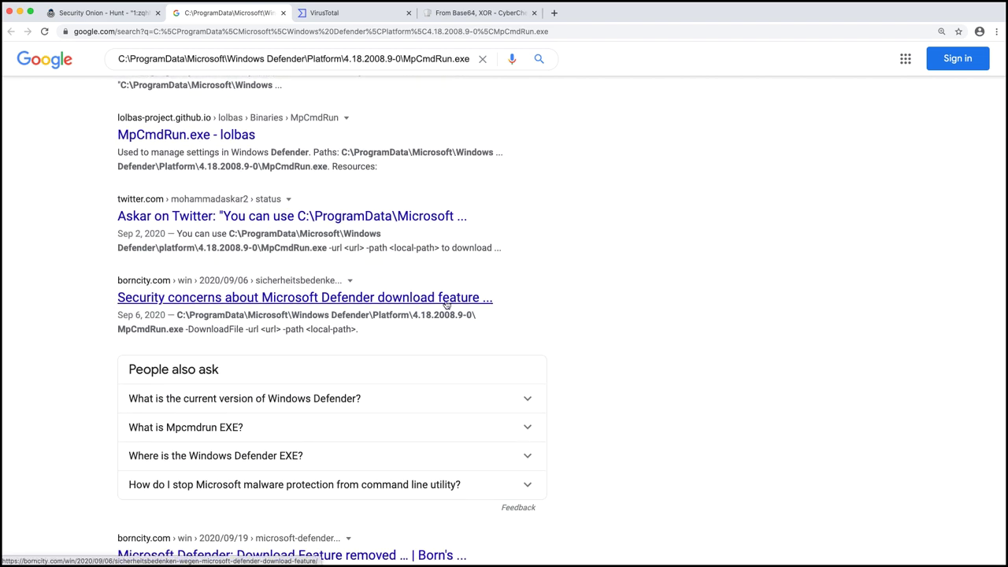
scroll(445, 305, "down", 9)
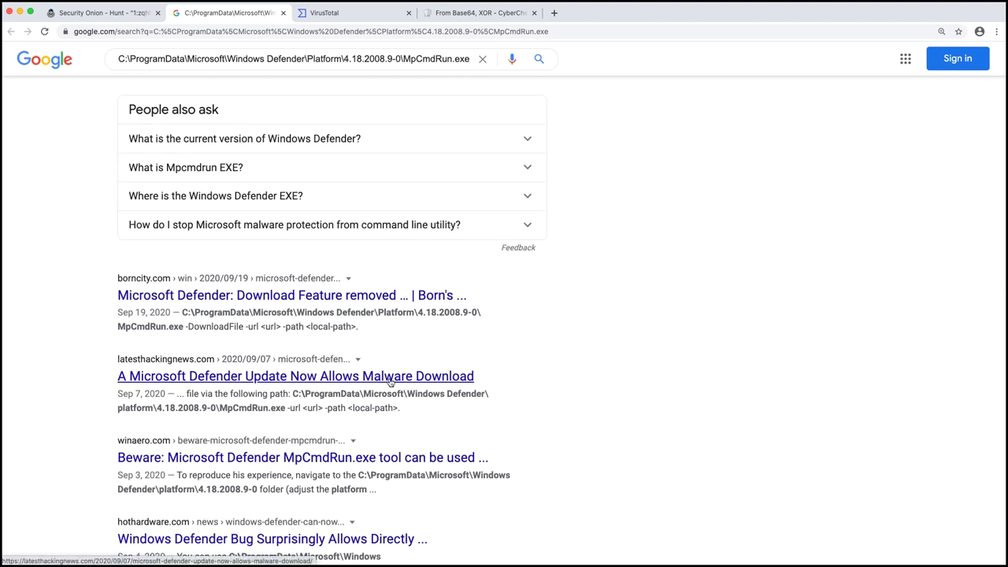
Read the article "A Microsoft Defender Update Now Allows Malware Download", declining its notification request, and close the article to return to the hunt
left_click(429, 378)
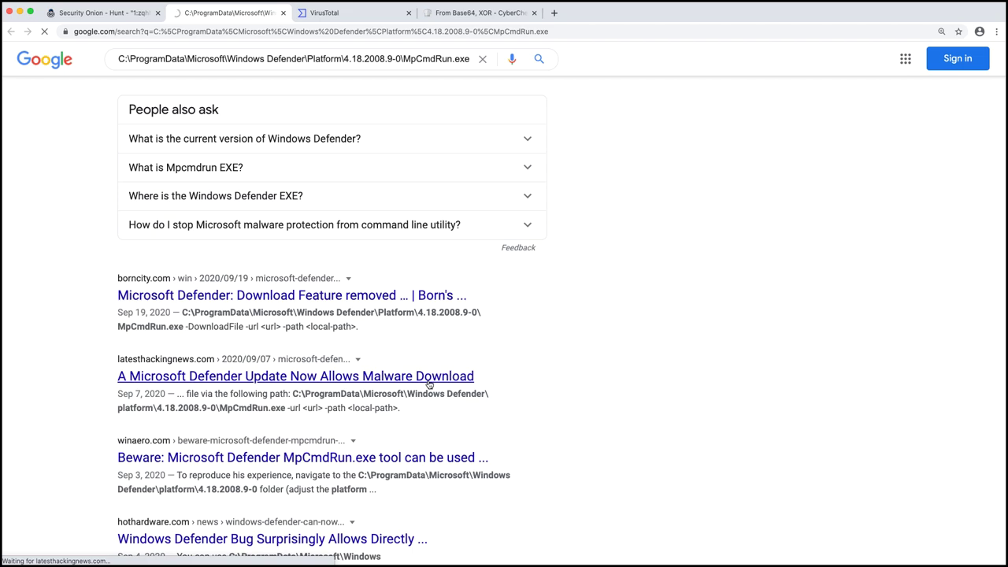
scroll(201, 279, "down", 4)
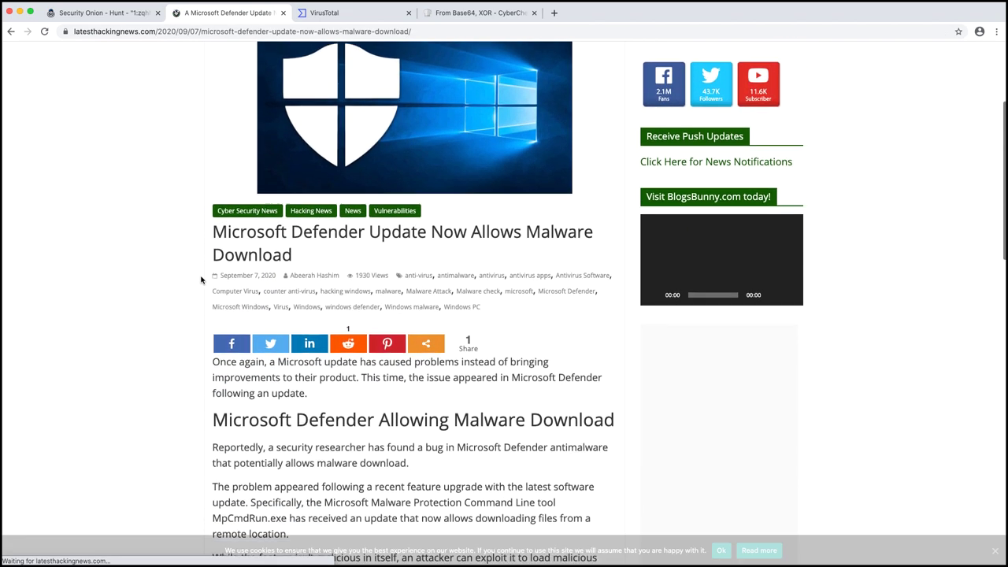
scroll(234, 279, "down", 3)
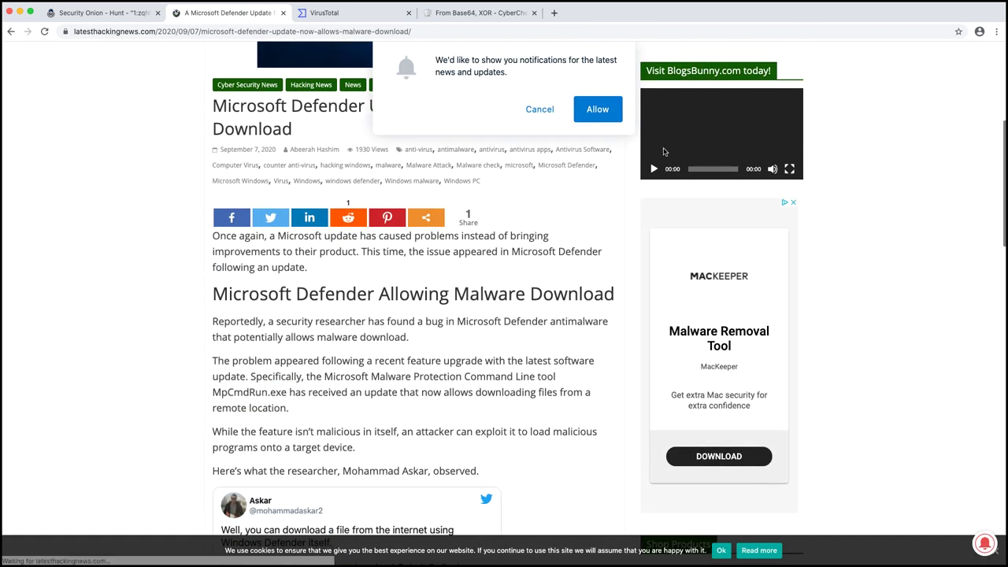
left_click(541, 110)
scroll(211, 268, "down", 1)
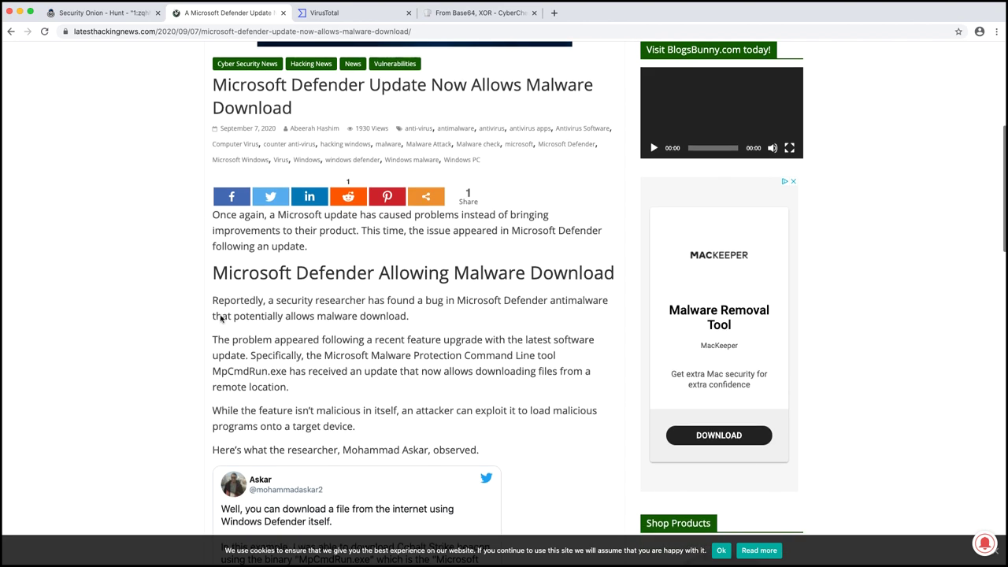
scroll(197, 317, "down", 3)
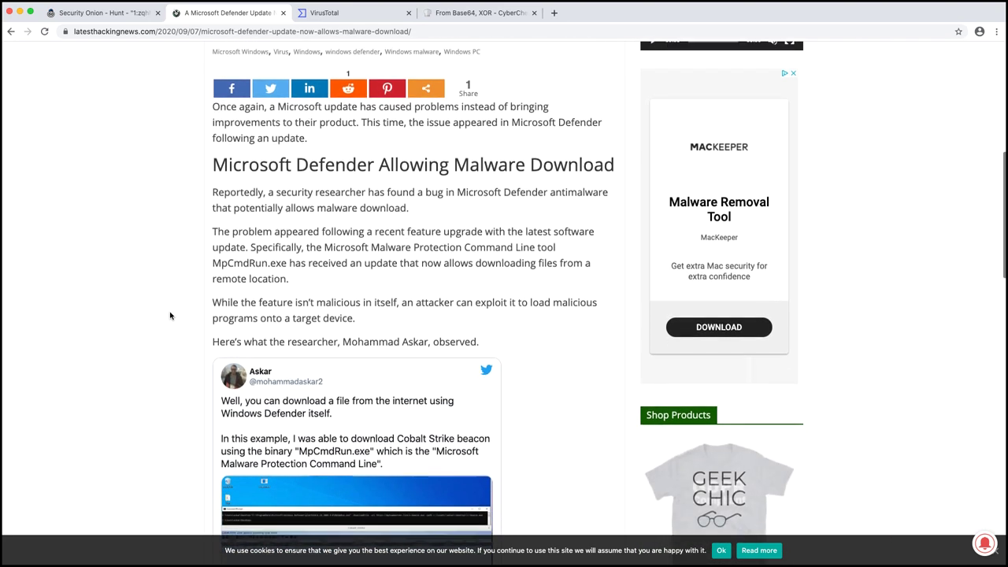
scroll(169, 316, "down", 1)
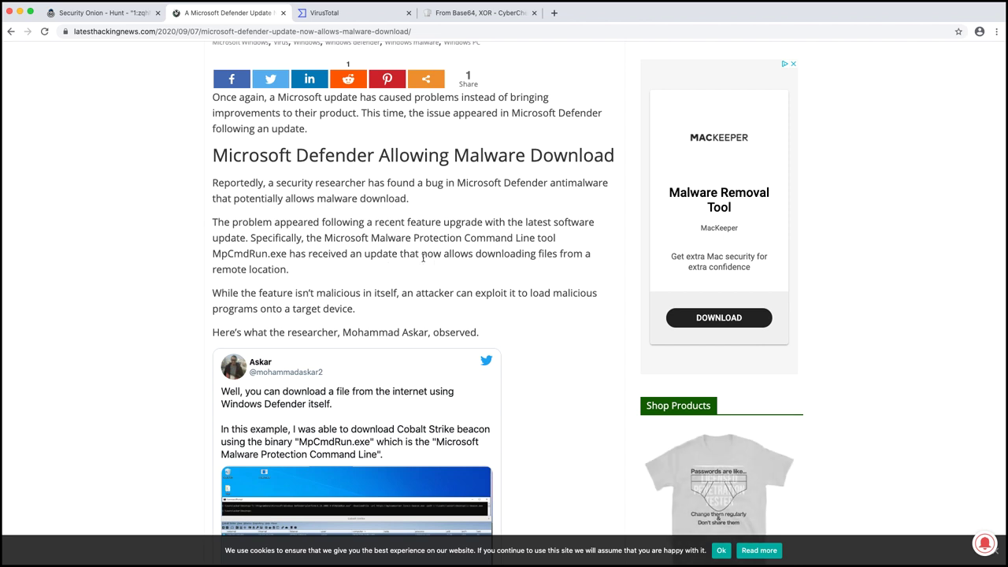
scroll(423, 257, "up", 3)
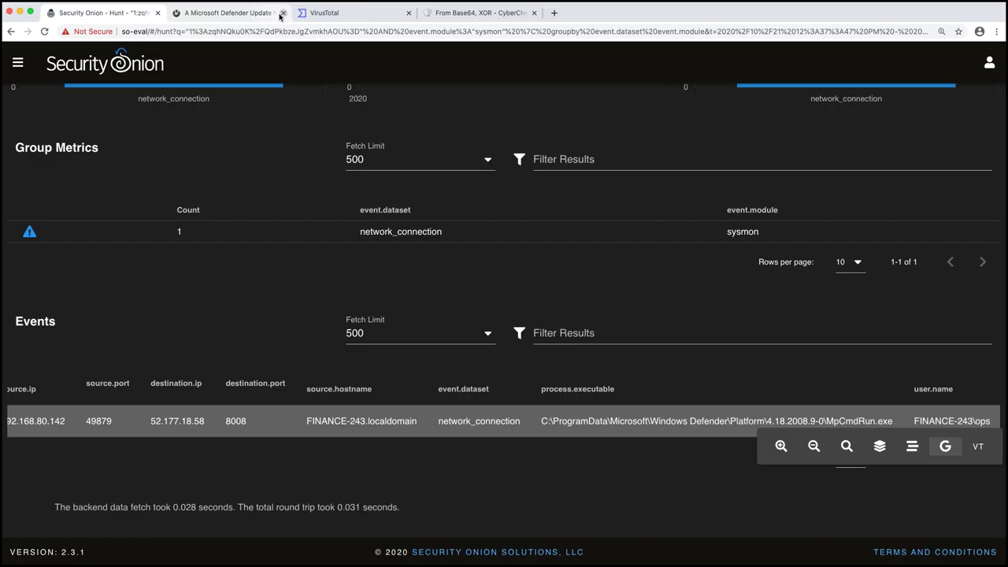
left_click(283, 13)
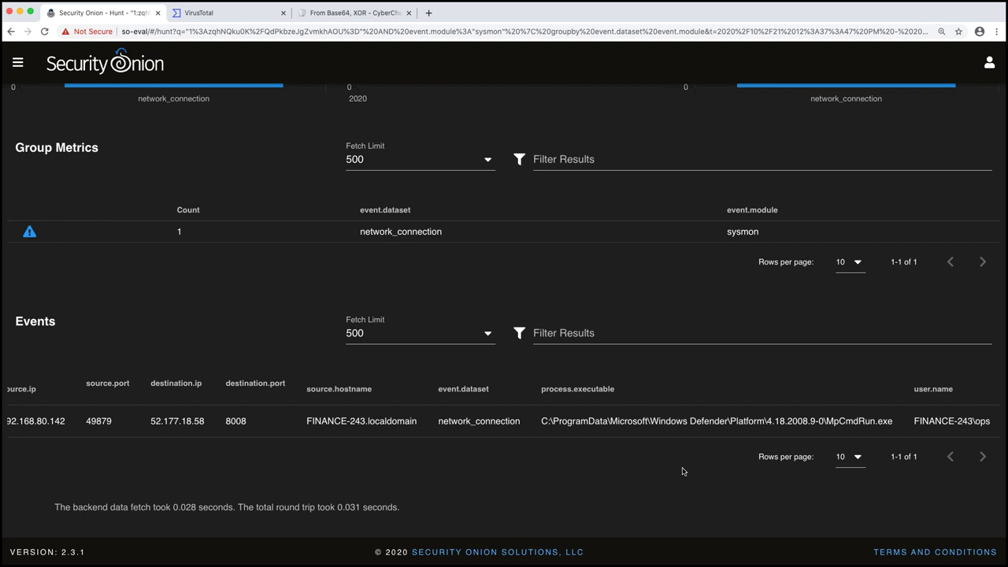
Expand the sysmon network_connection event's details and start a new hunt for its process.entity_id value
scroll(723, 419, "left", 5)
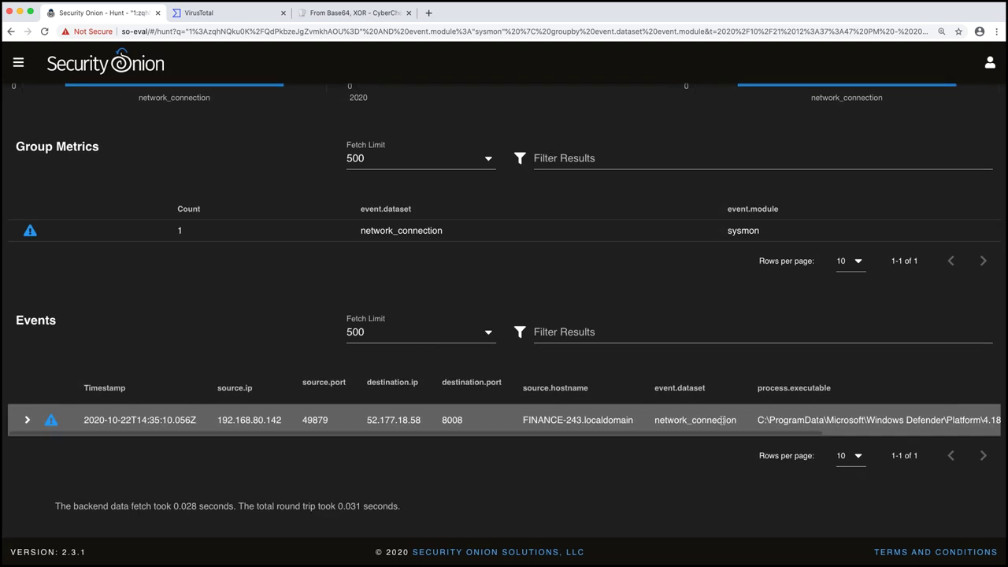
left_click(26, 423)
scroll(143, 351, "up", 1)
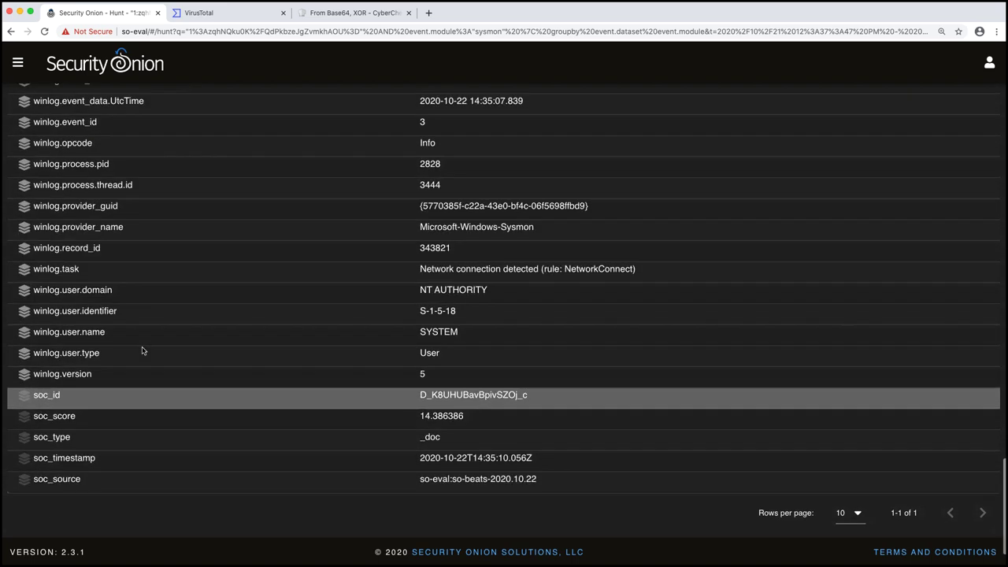
scroll(142, 351, "up", 5)
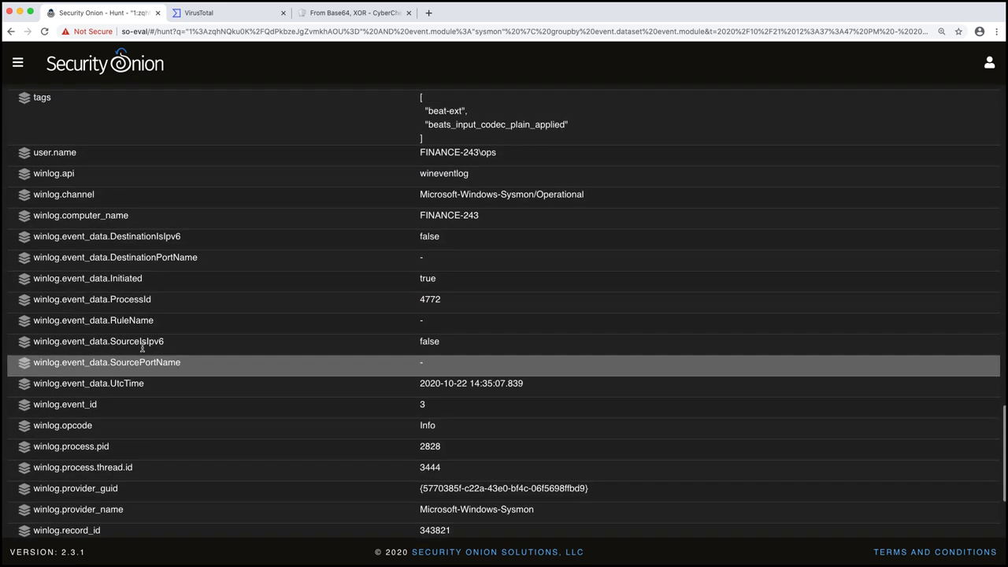
scroll(142, 347, "up", 3)
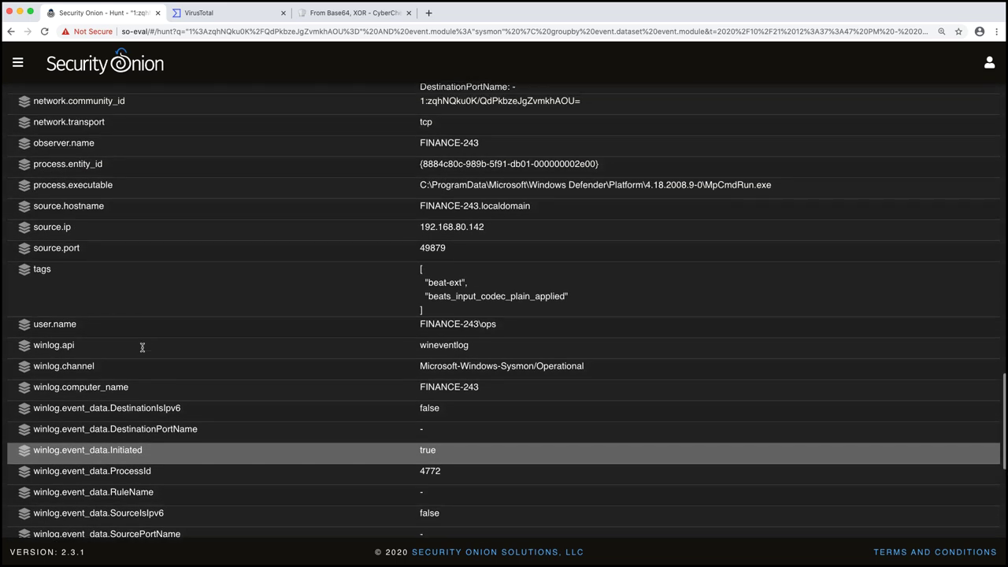
scroll(142, 347, "up", 1)
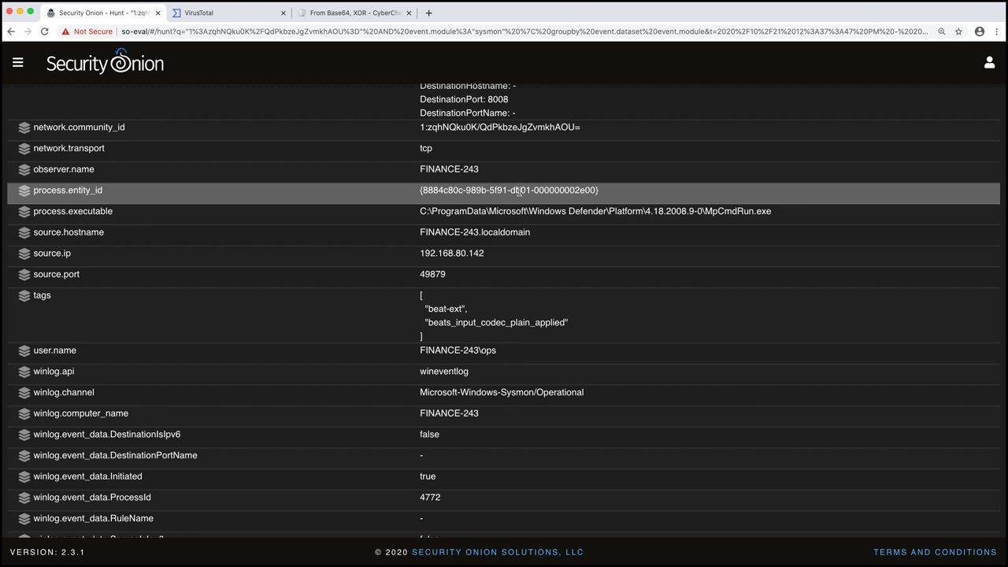
left_click(518, 191)
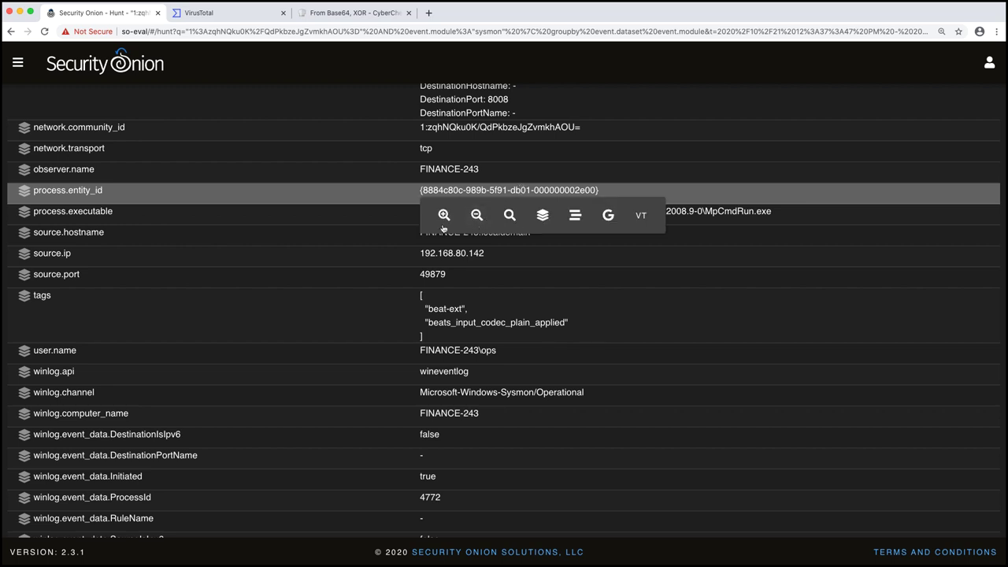
left_click(511, 216)
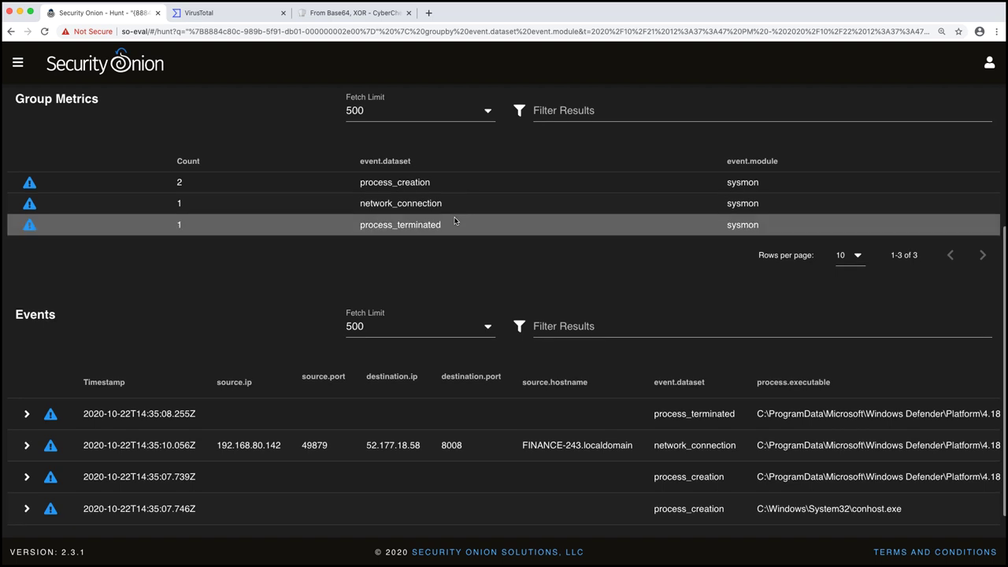
Review the events sharing the process entity ID and expand the Windows Defender process_creation event to its process.command_line field
scroll(454, 221, "down", 1)
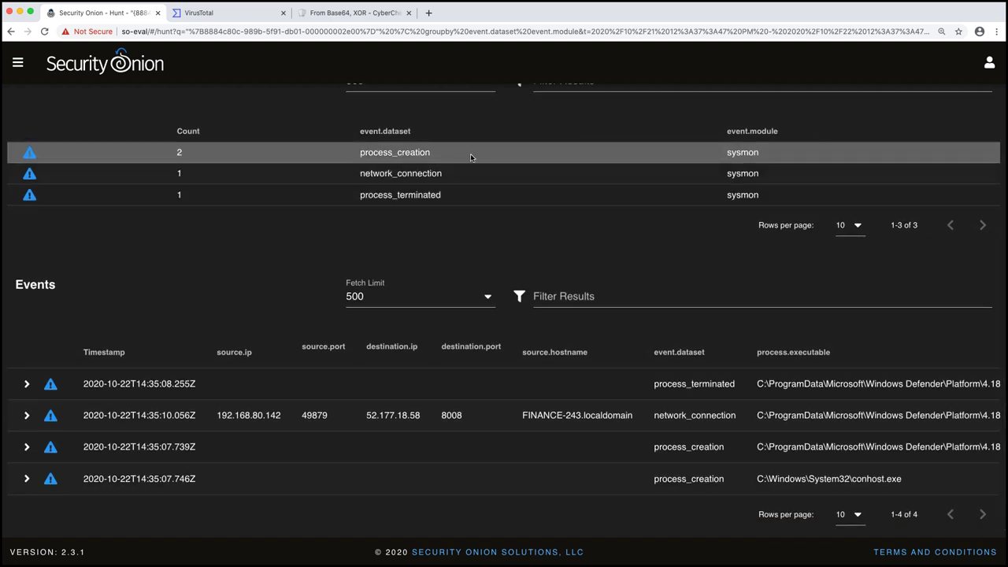
scroll(479, 191, "down", 2)
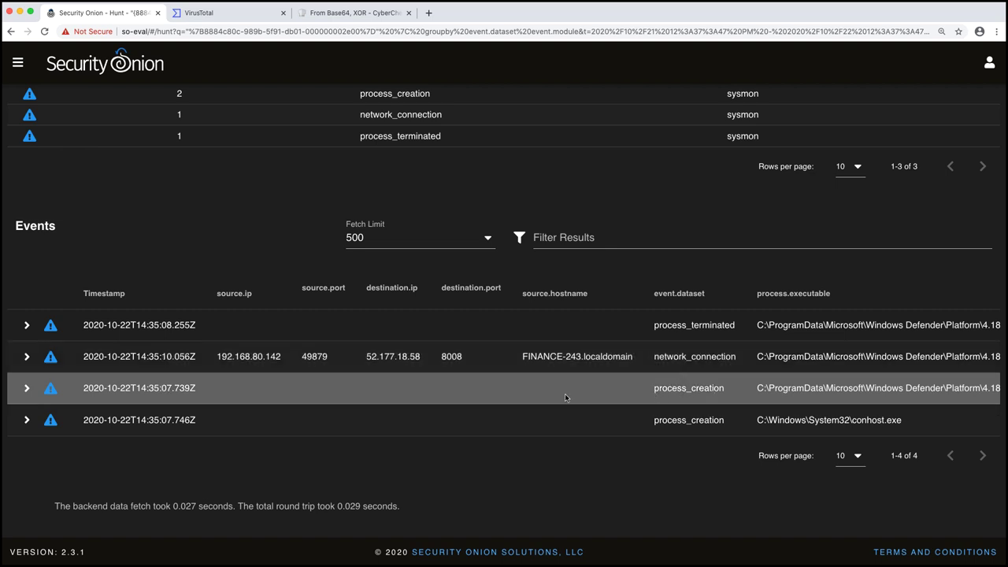
scroll(315, 384, "right", 3)
scroll(314, 384, "left", 3)
left_click(26, 389)
scroll(243, 354, "down", 3)
scroll(243, 355, "down", 10)
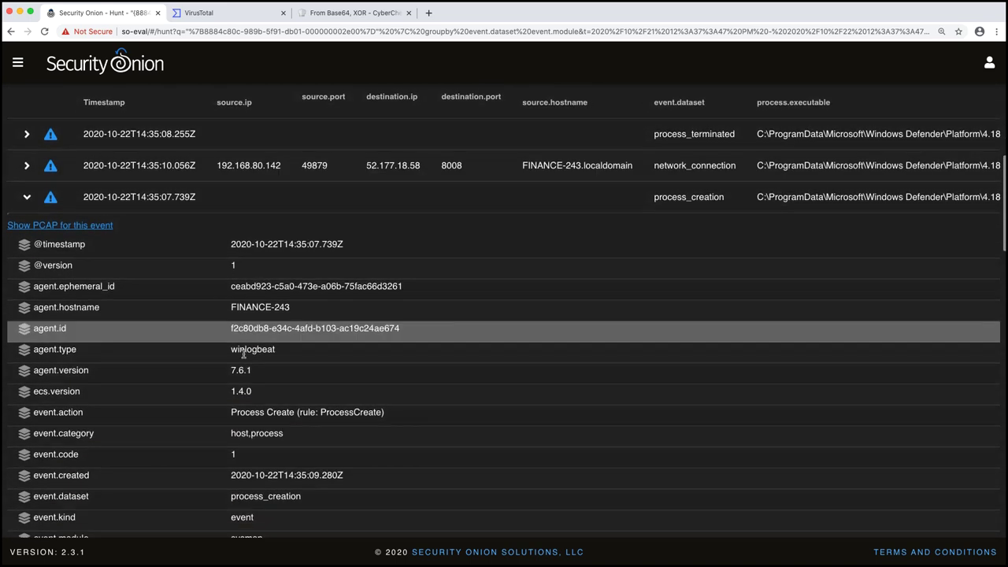
scroll(244, 354, "down", 11)
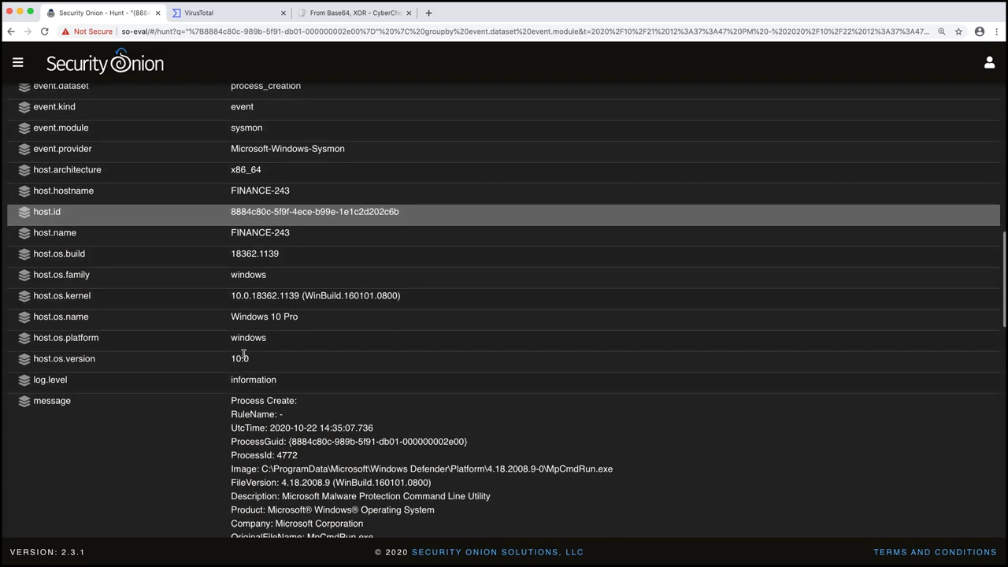
scroll(244, 354, "down", 4)
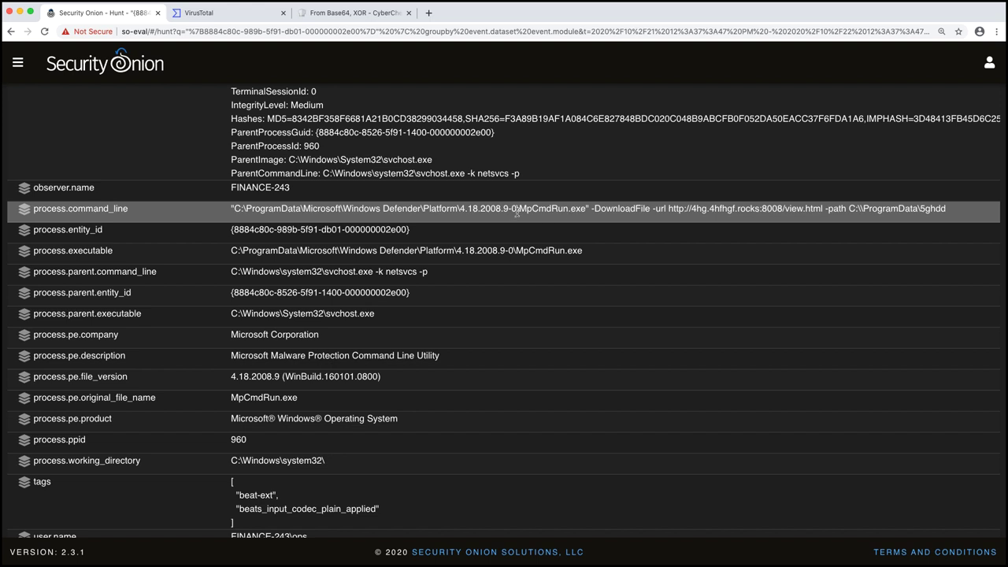
Examine the process.command_line value by highlighting MpCmdRun.exe, view.html and the whole command, and clear the selection
left_click_drag(517, 210, 588, 209)
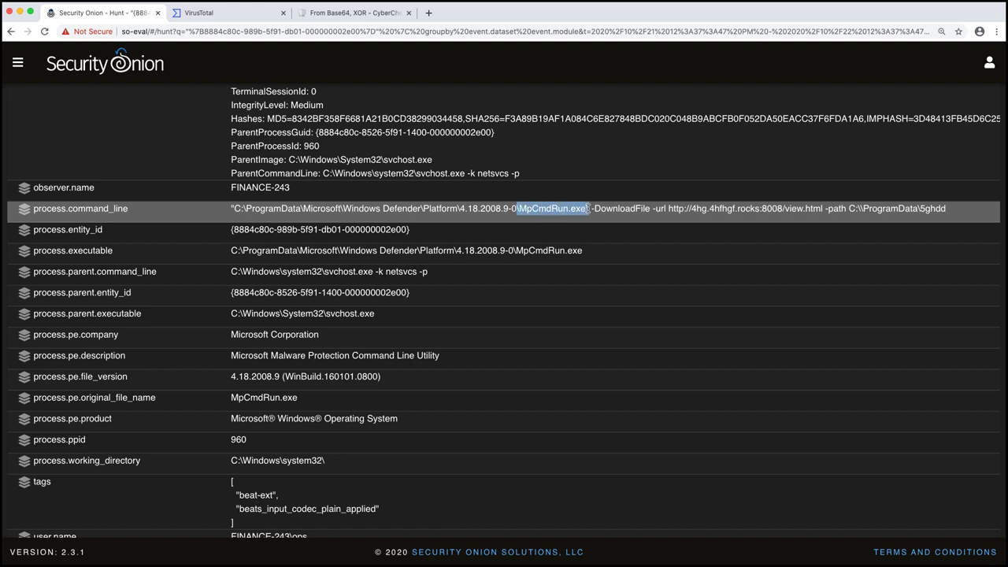
left_click(808, 209)
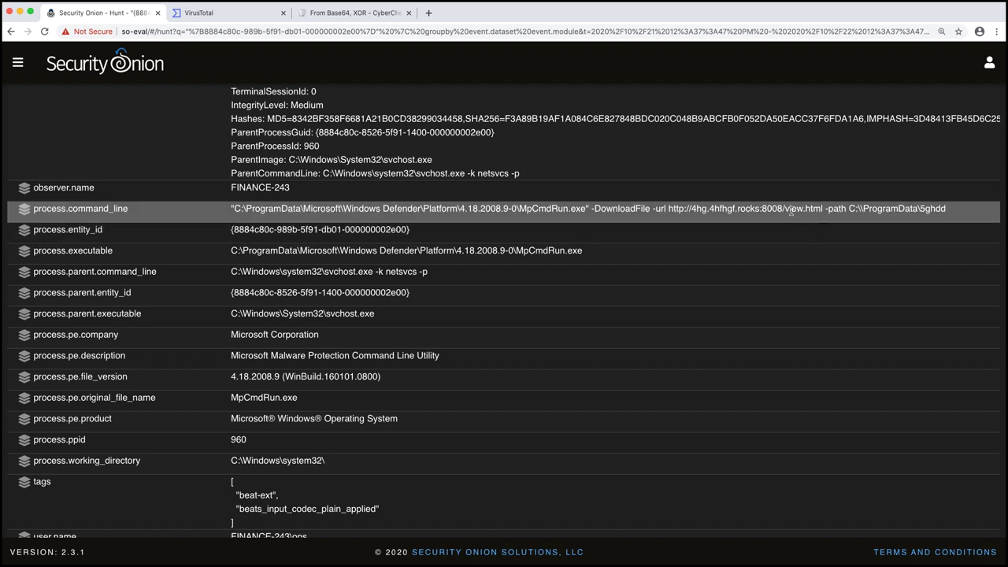
left_click_drag(785, 209, 820, 209)
left_click(862, 210)
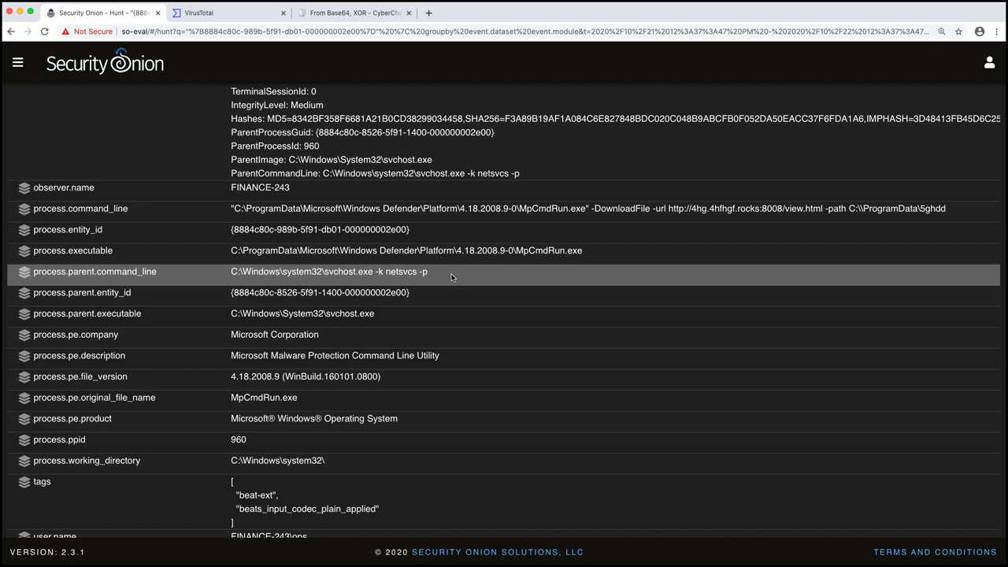
triple_click(504, 208)
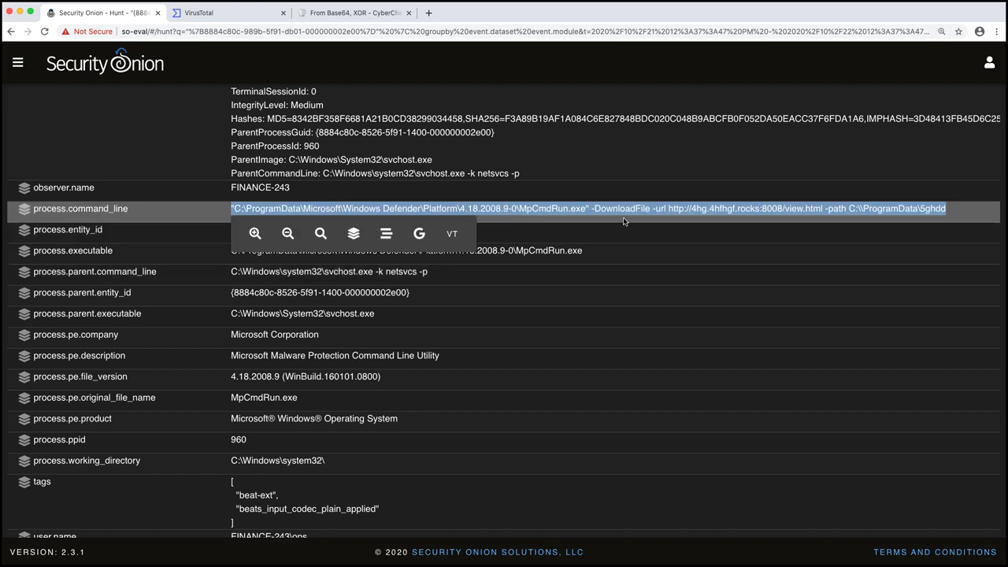
left_click(668, 240)
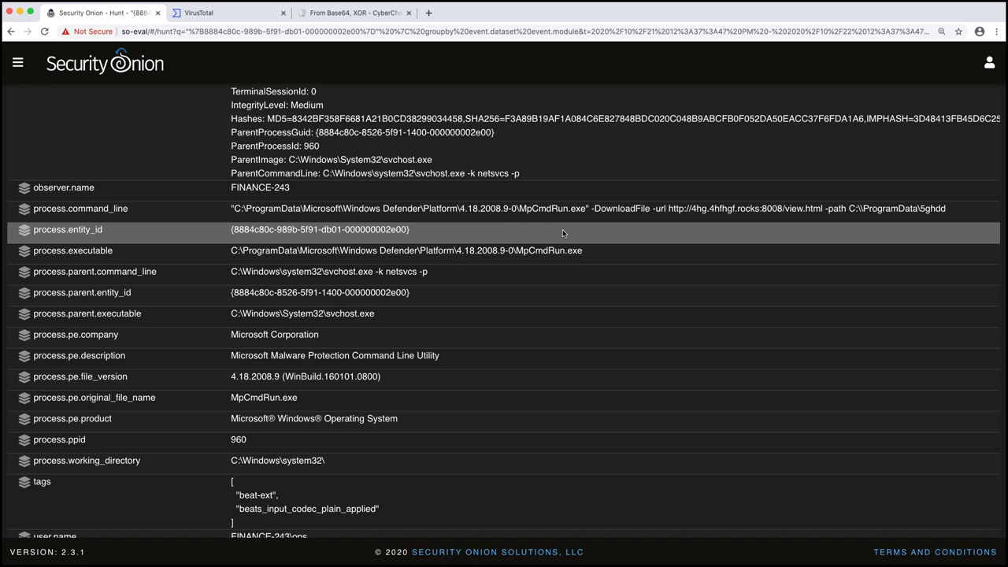
Open Fleet from the Security Onion tools and start a new query targeting the host FINANCE-243
left_click(19, 70)
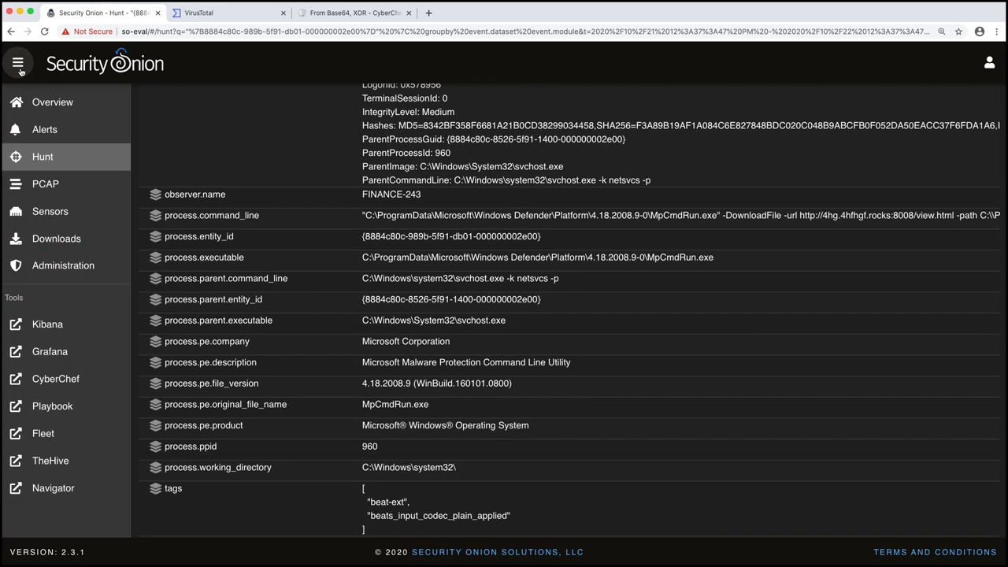
left_click(54, 434)
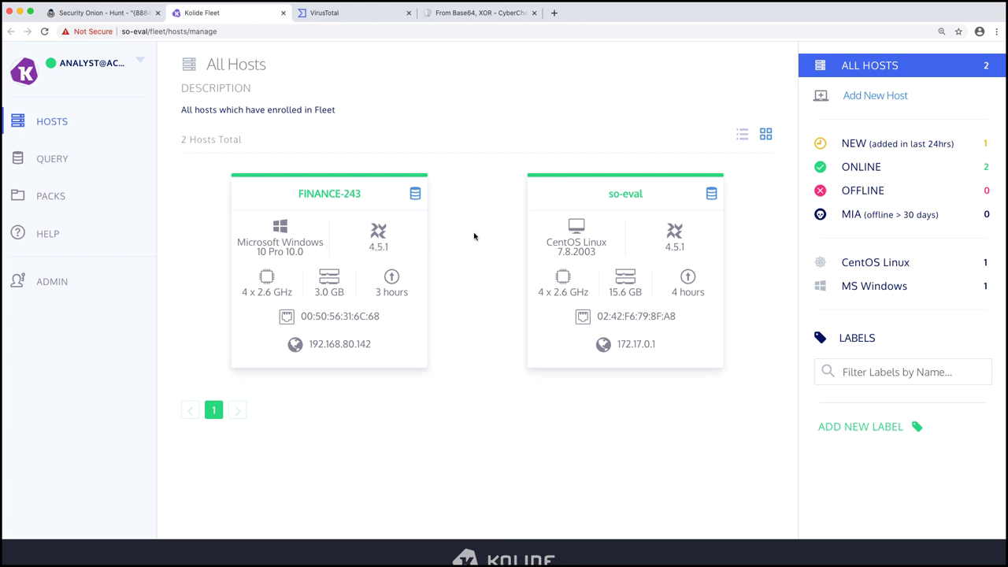
left_click(415, 196)
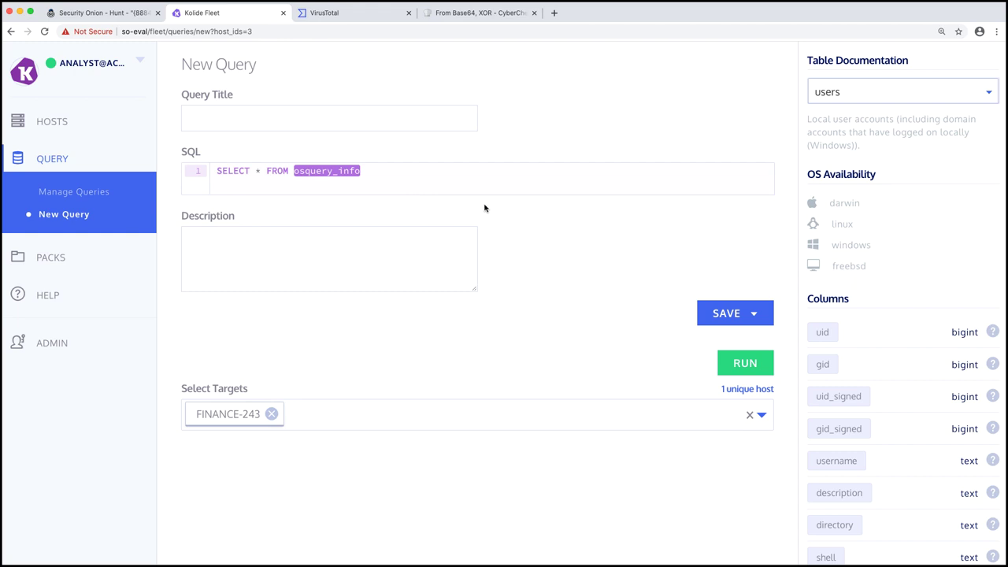
Set the SQL to "SELECT * FROM users;", run it on FINANCE-243 and expand the results to full screen
left_click(380, 167)
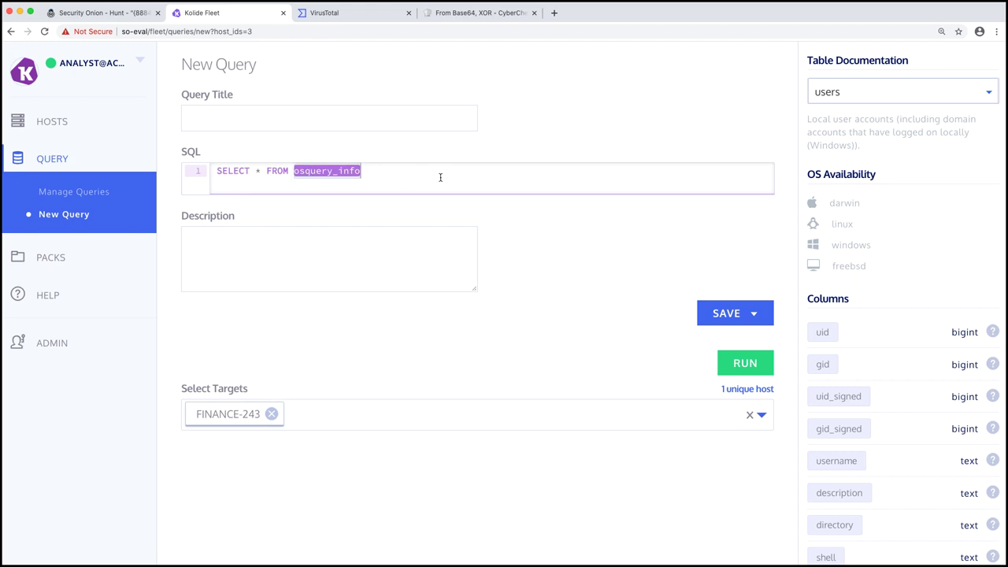
key("BackSpace")
type("user")
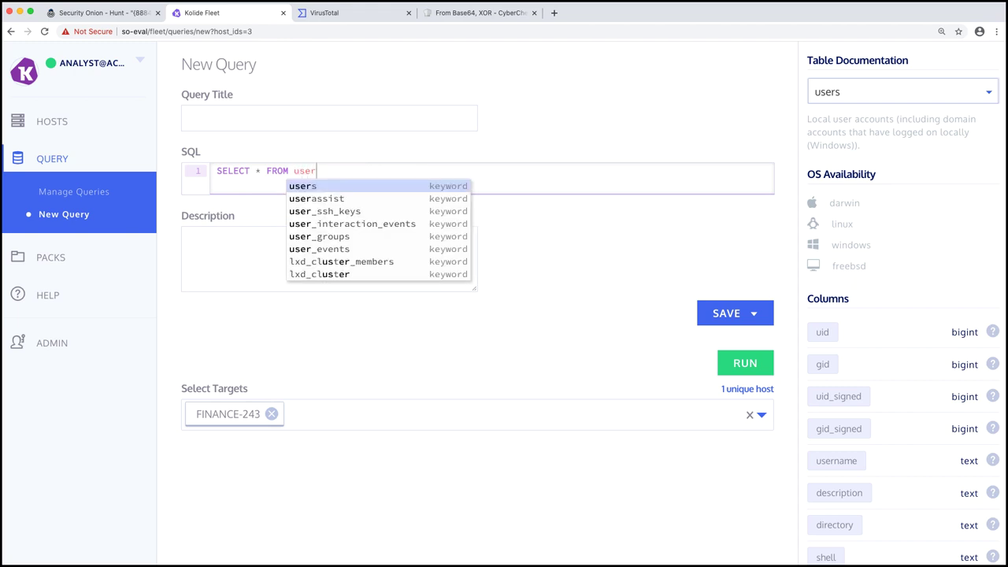
type("s;")
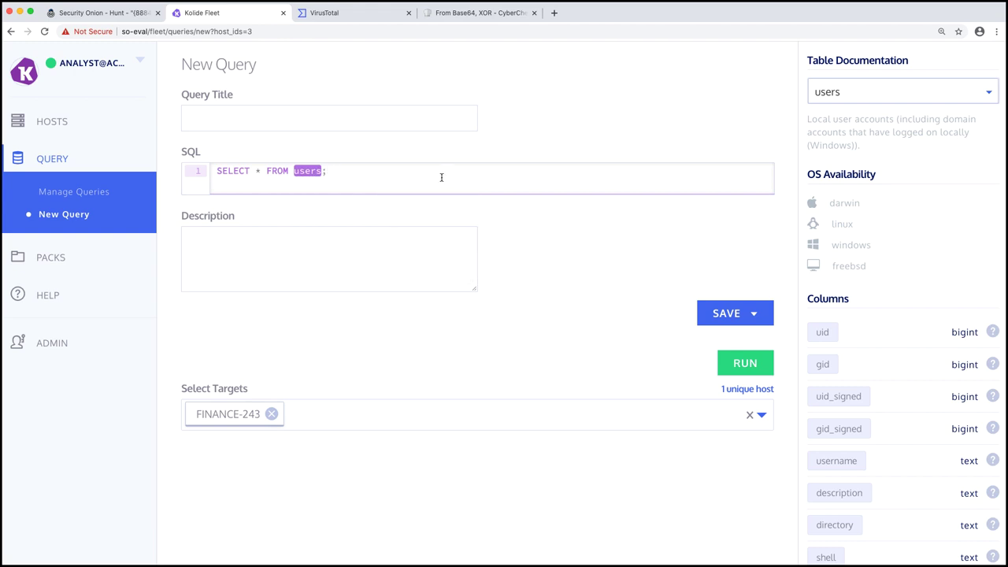
left_click(262, 171)
left_click(743, 363)
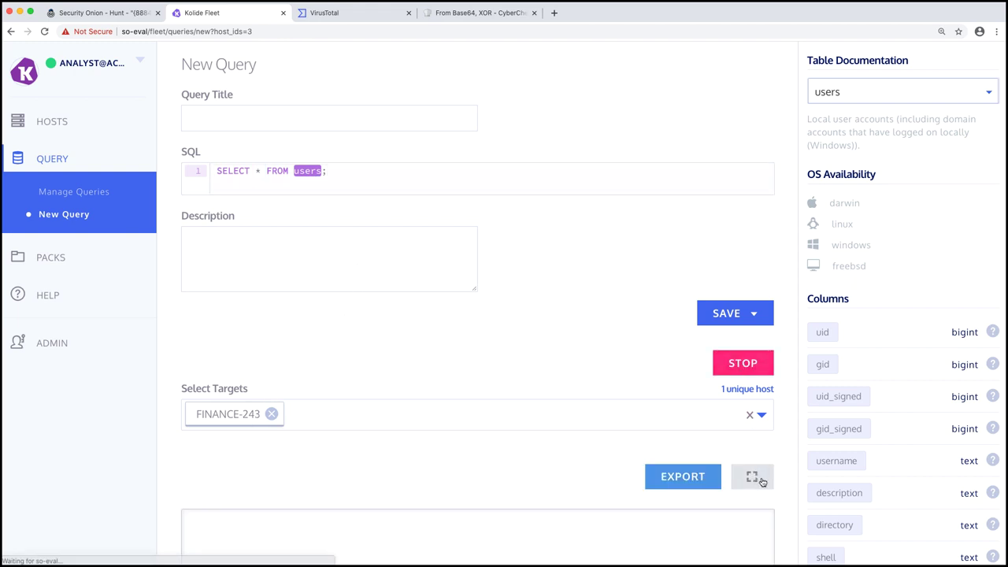
left_click(752, 476)
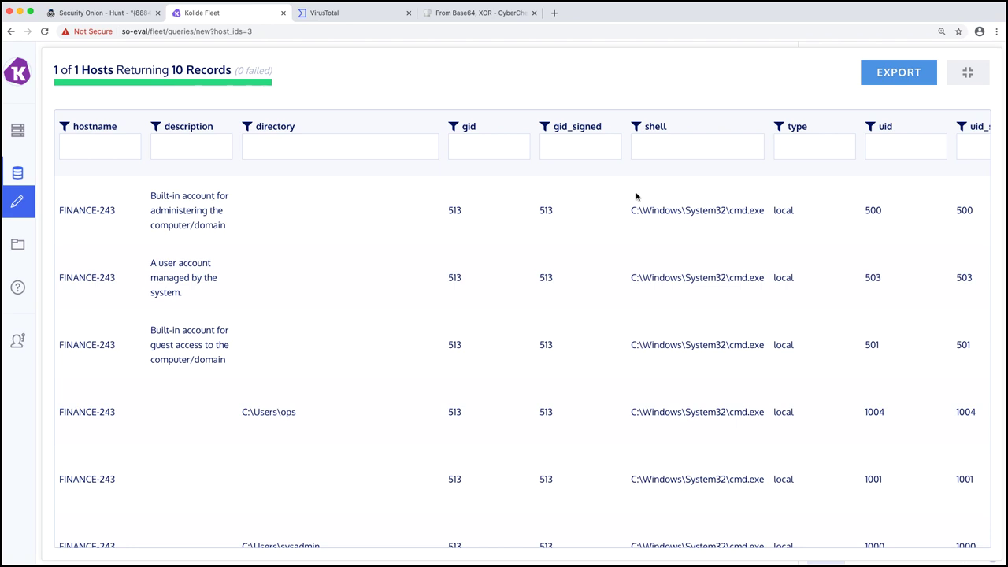
Review the returned user accounts, highlight the C:\Users\ops directory, and leave the full-screen results
scroll(572, 246, "down", 5)
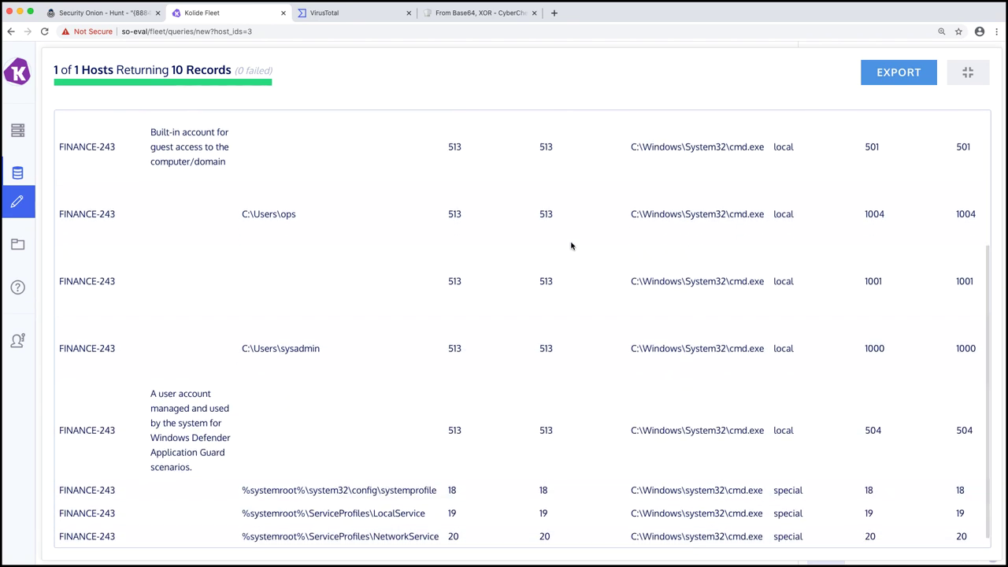
scroll(426, 250, "up", 2)
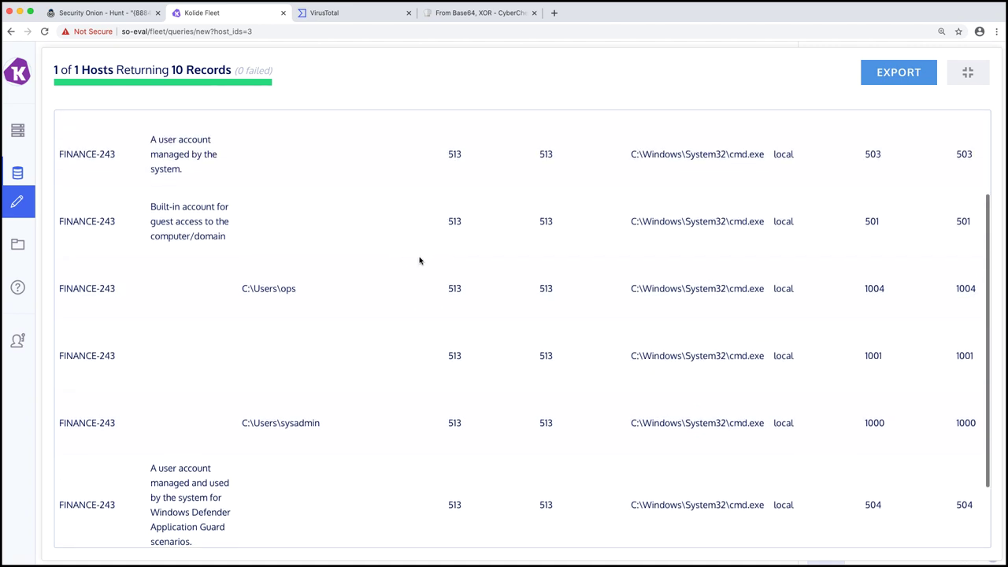
left_click_drag(247, 289, 306, 293)
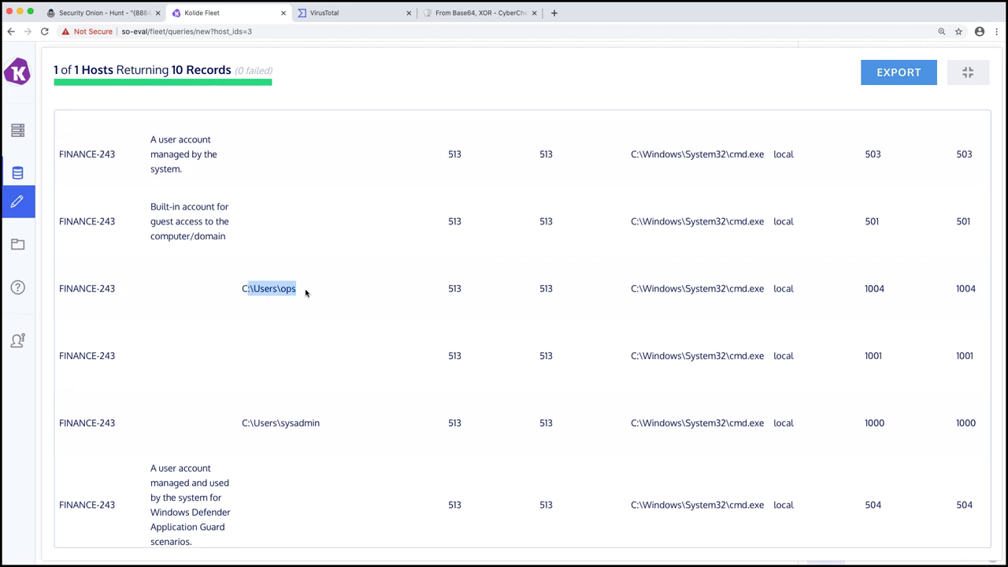
scroll(306, 293, "up", 2)
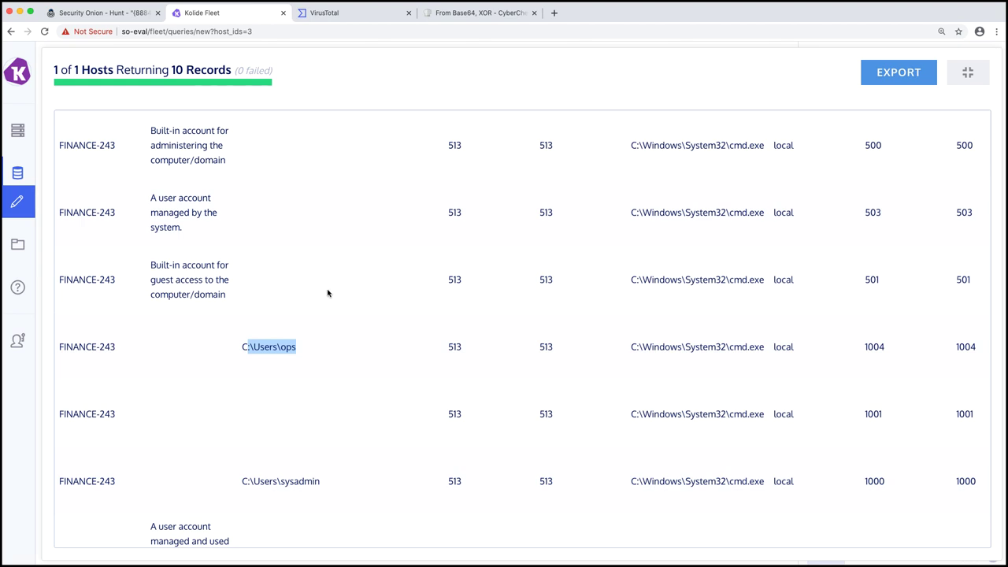
scroll(327, 293, "up", 2)
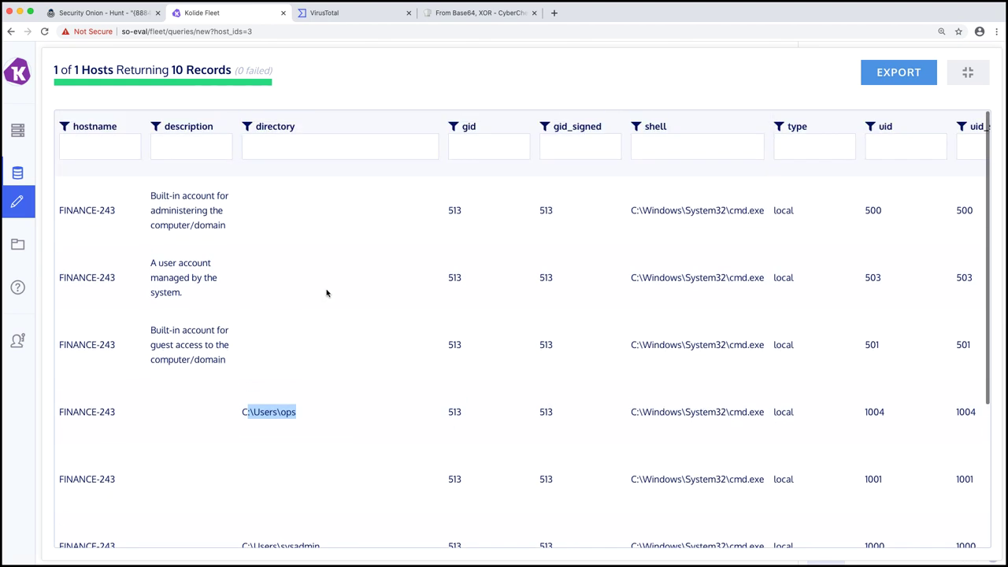
left_click(965, 74)
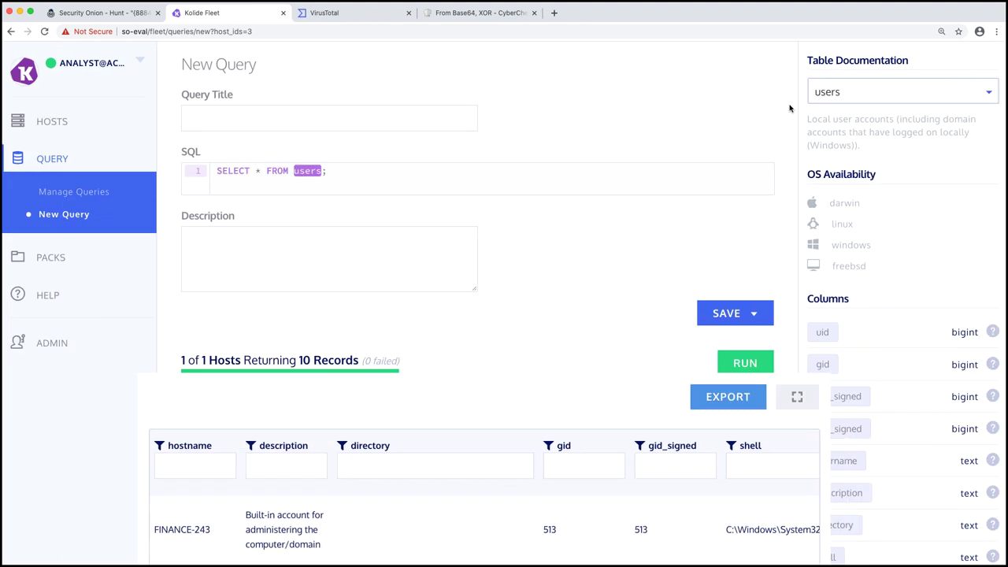
left_click(366, 173)
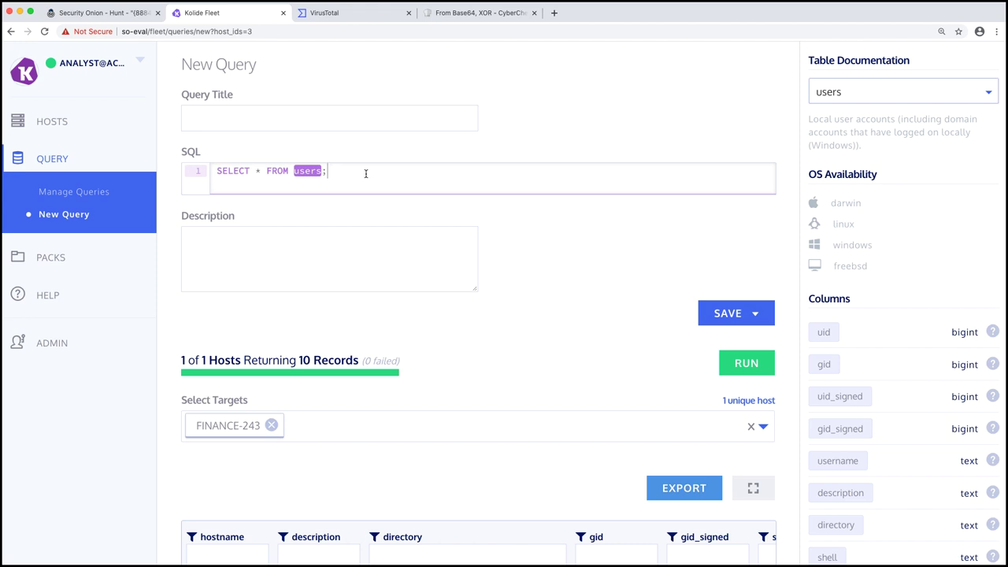
left_click(872, 96)
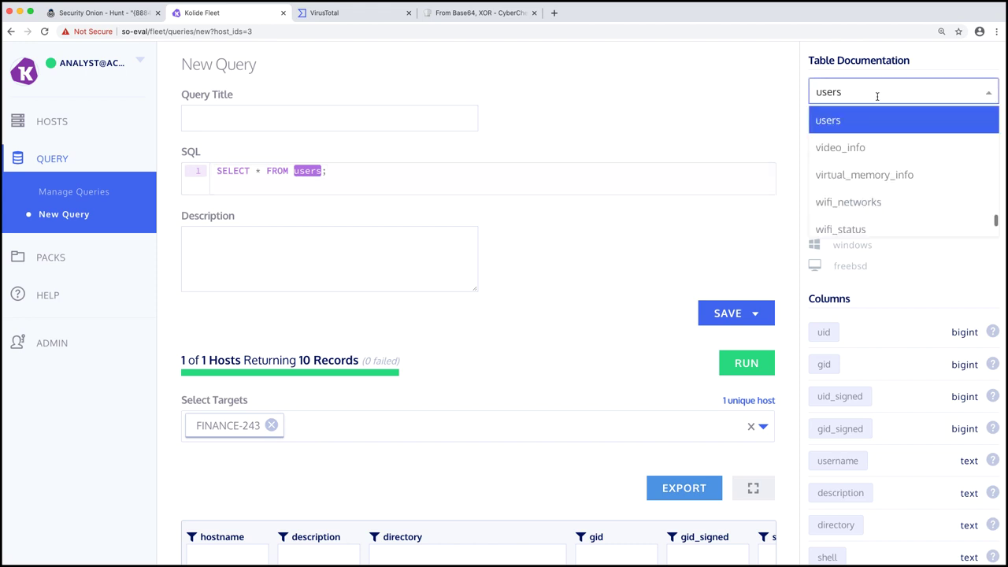
left_click(748, 103)
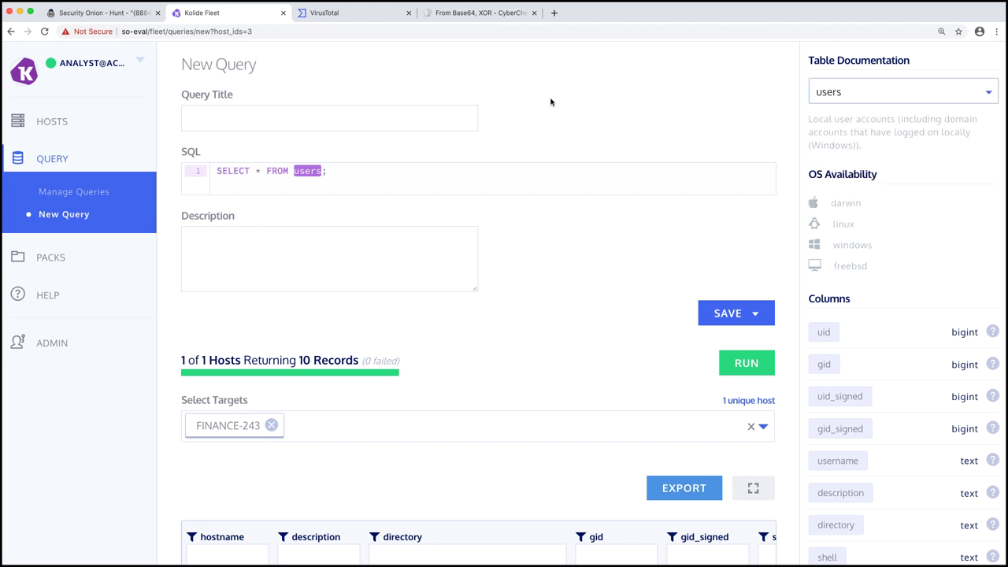
Open osquery.io/schema in a new browser tab
left_click(554, 12)
type("osqer")
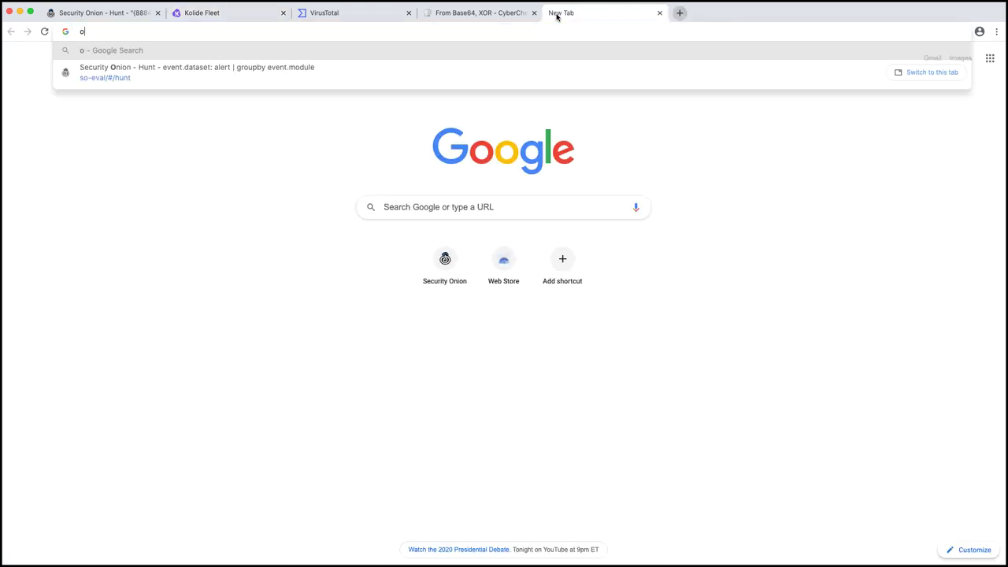
key("BackSpace")
key("BackSpace")
key("BackSpace")
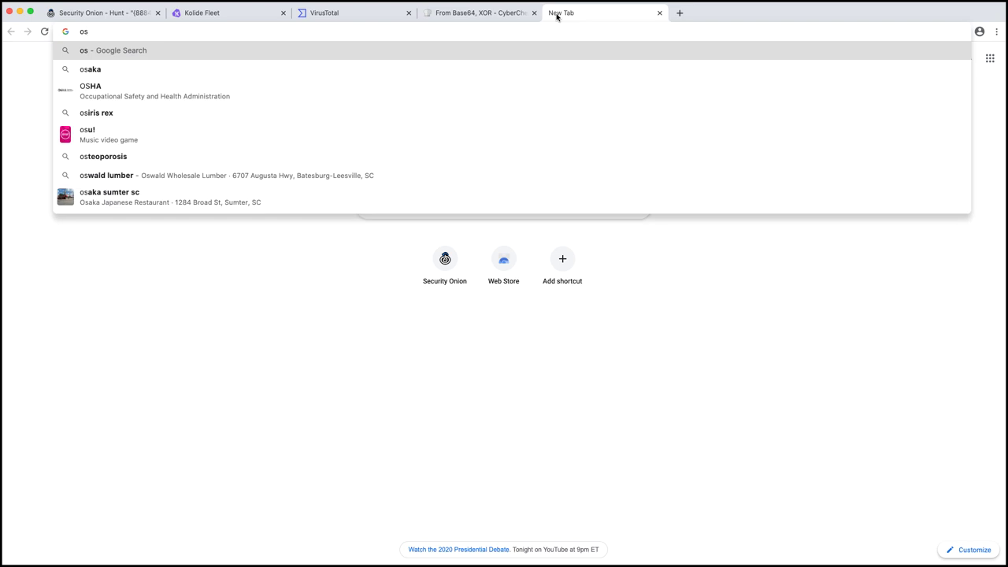
type("que")
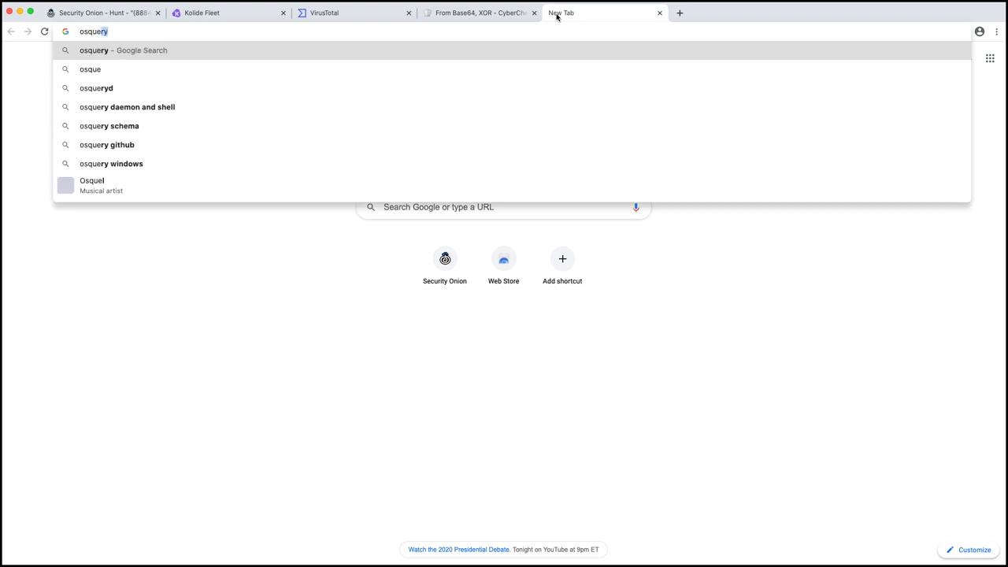
type("ry.io")
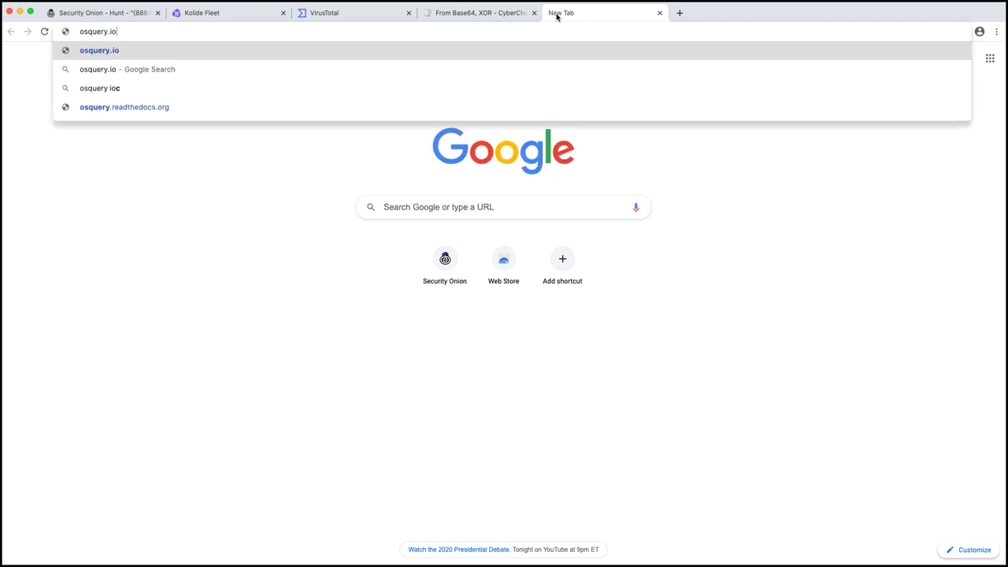
type("/schema")
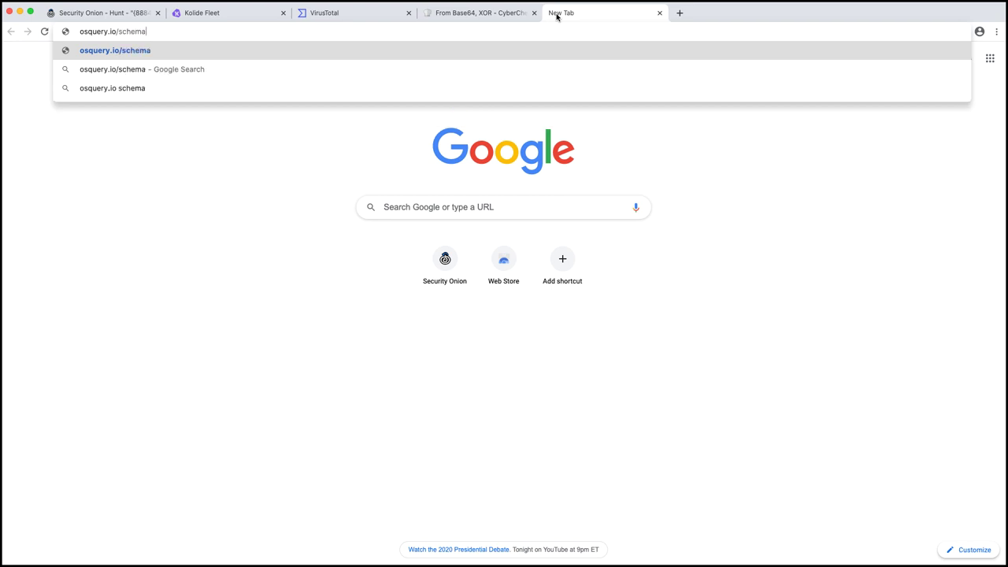
key("Return")
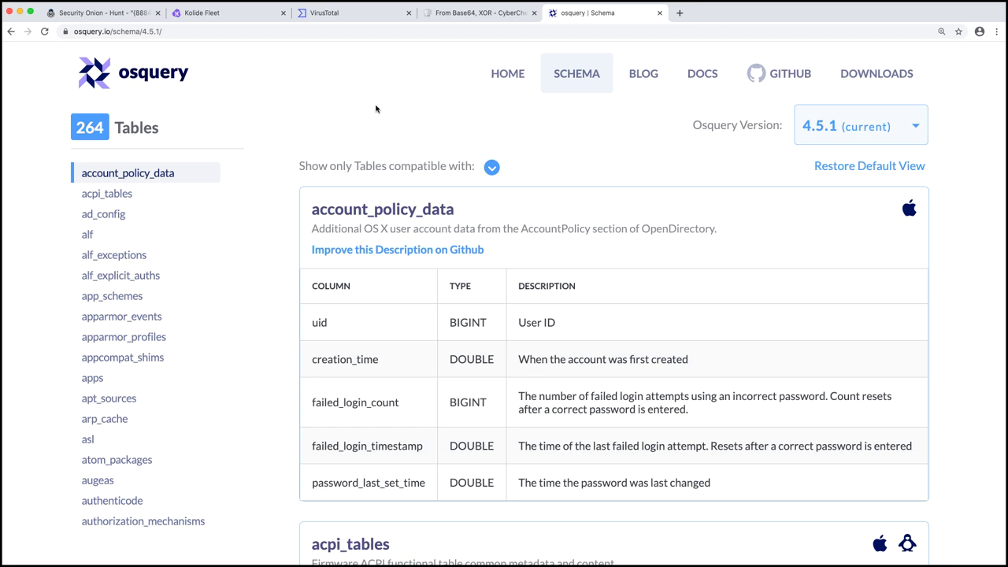
Search the osquery schema page for "startup" and open the startup_items table's documentation
key("super+f")
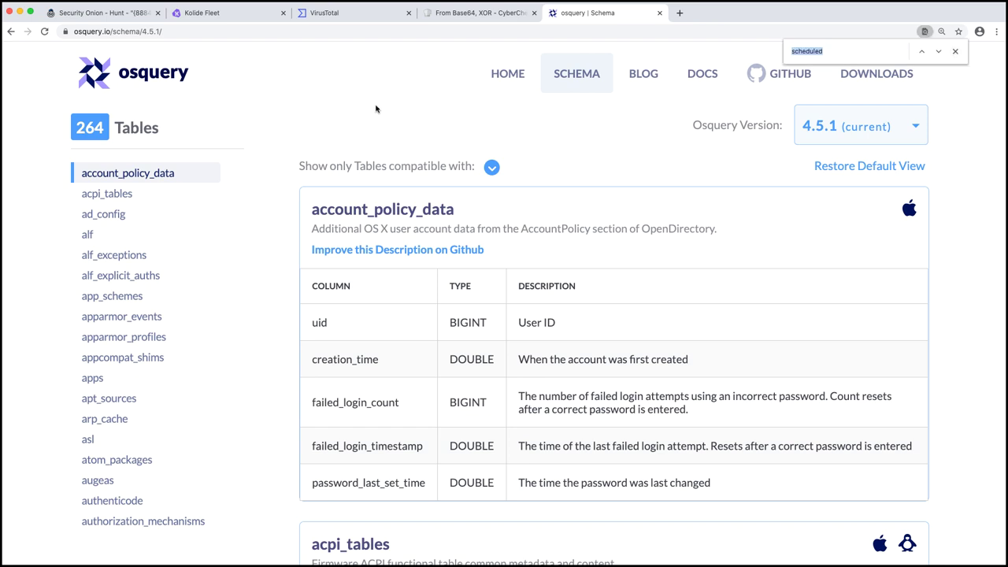
type("startup")
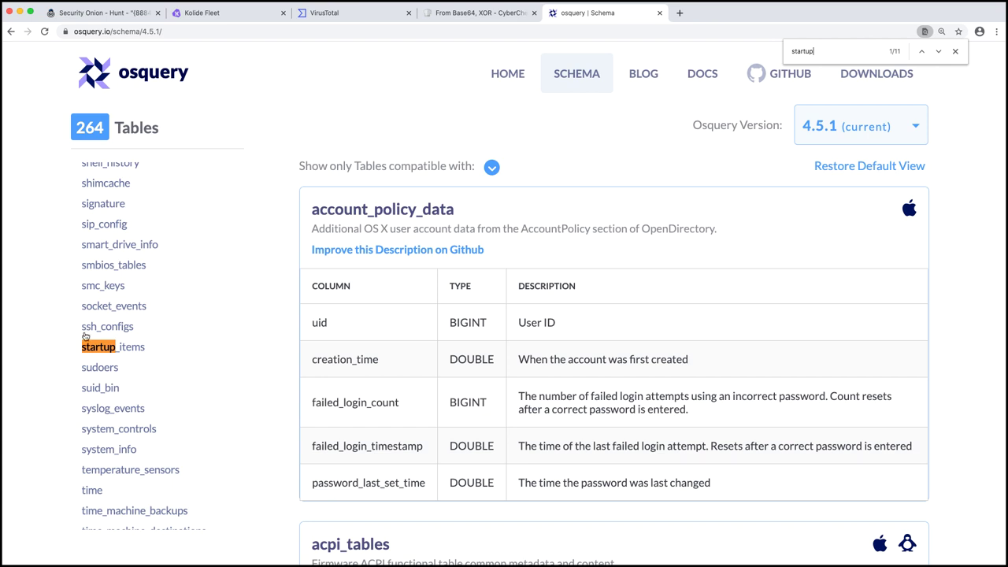
left_click(105, 348)
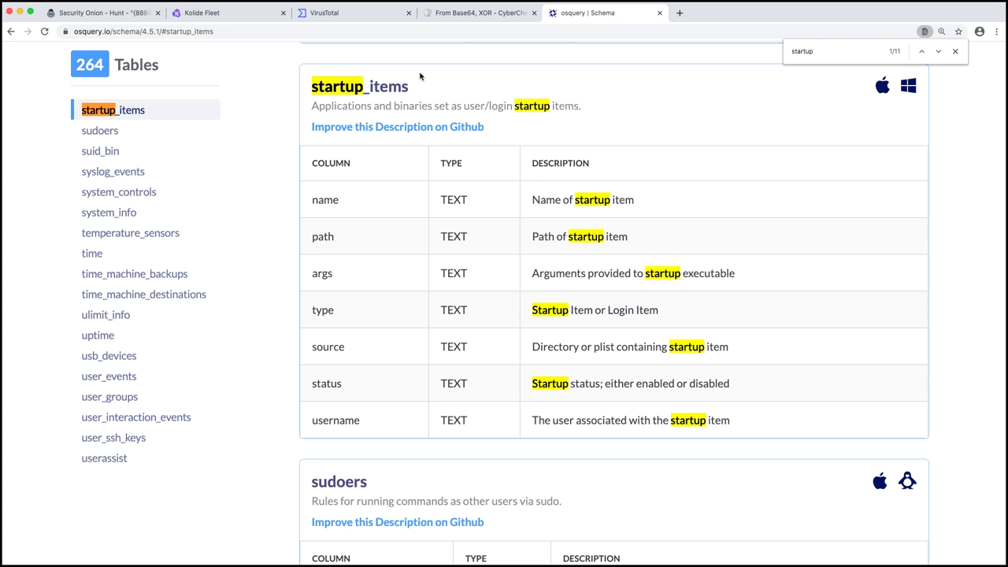
Switch back to Fleet, change the SQL to "SELECT * FROM startup_items;", run it and expand the results to full screen
left_click(223, 17)
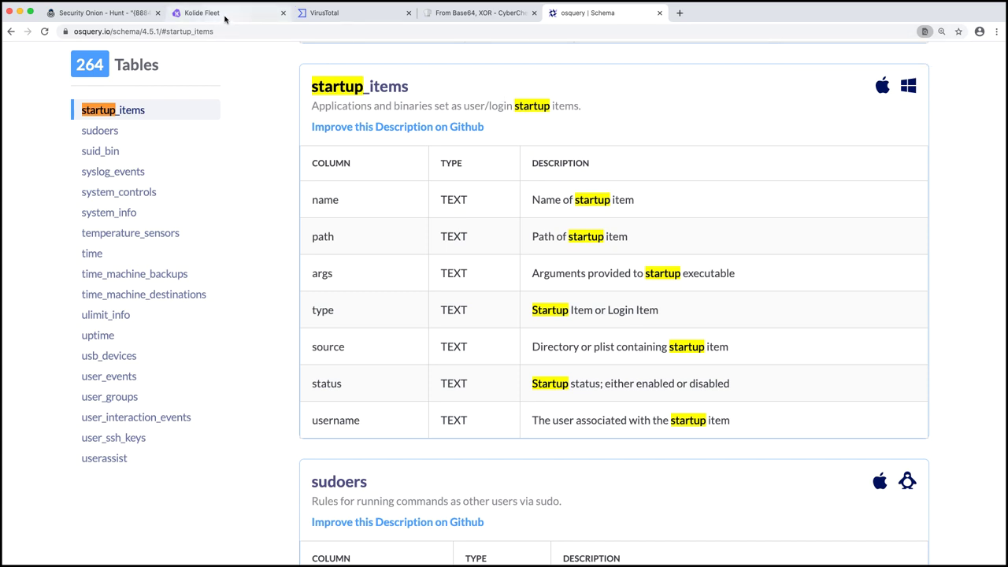
left_click(323, 170)
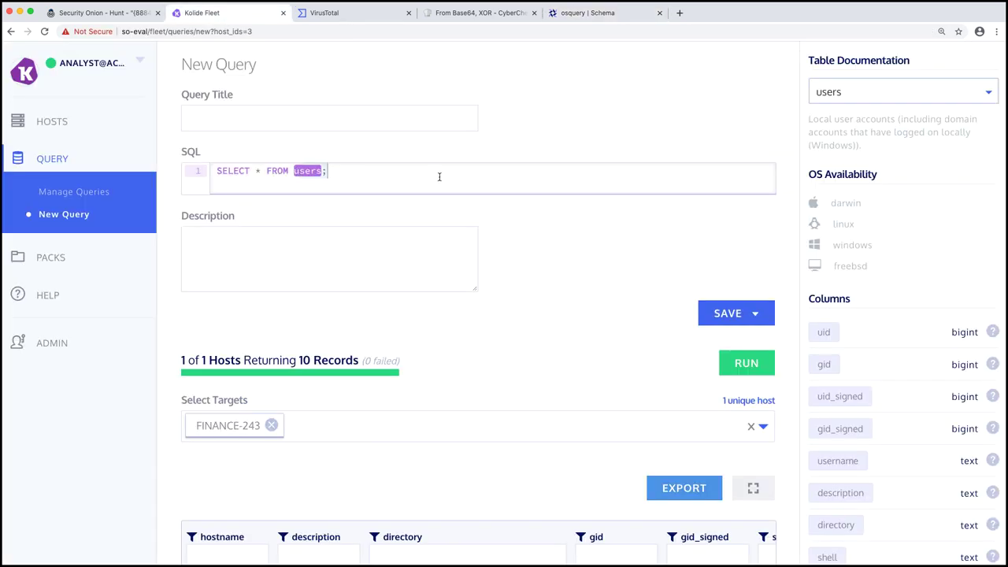
key("BackSpace")
key("BackSpace")
key("BackSpace")
key("BackSpace")
key("BackSpace")
key("BackSpace")
type("start")
key("Return")
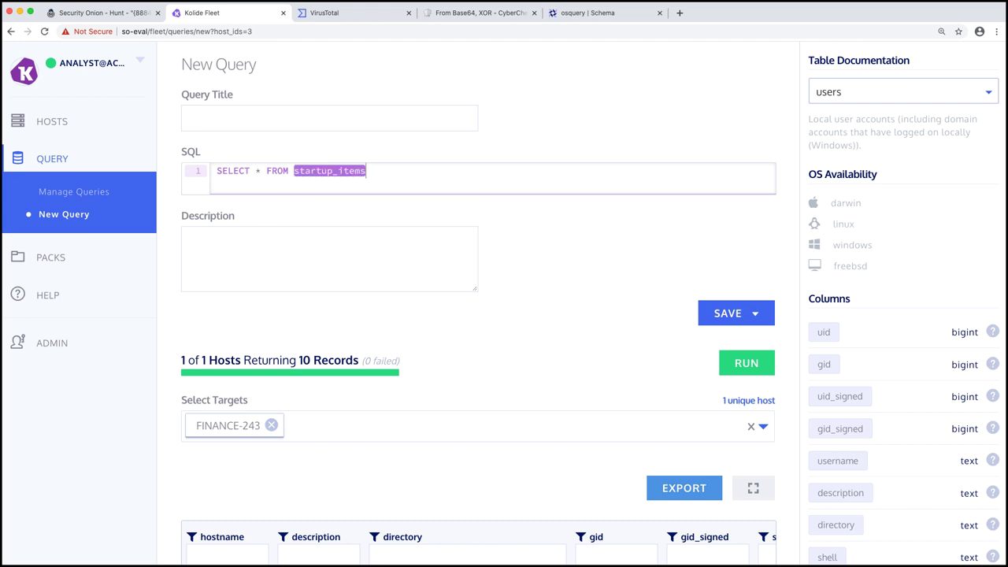
type(";")
left_click(750, 367)
left_click(754, 482)
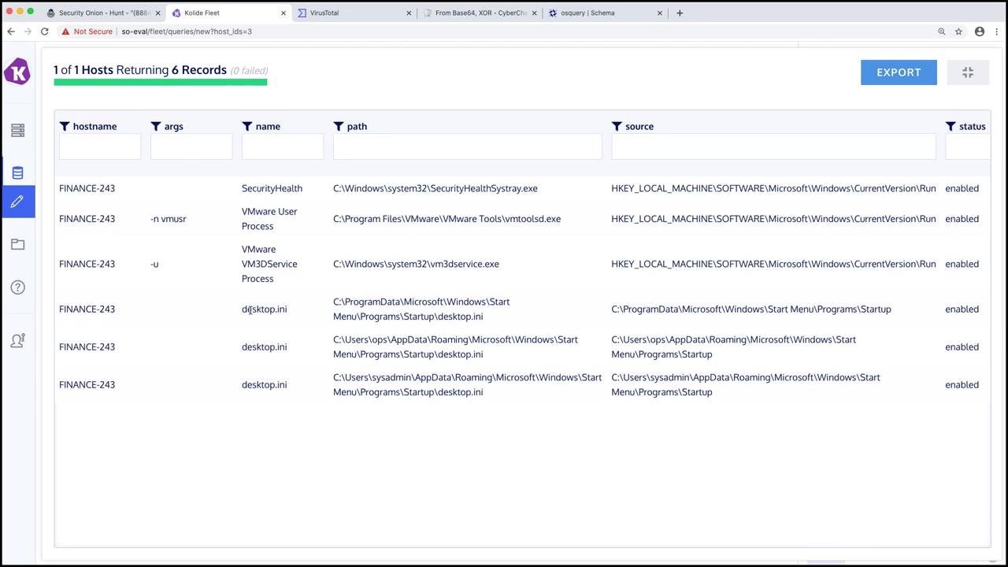
Review the startup items, highlighting the desktop.ini entries, clear the selection and leave the full-screen results
left_click_drag(249, 309, 487, 352)
scroll(486, 352, "right", 2)
scroll(483, 349, "left", 2)
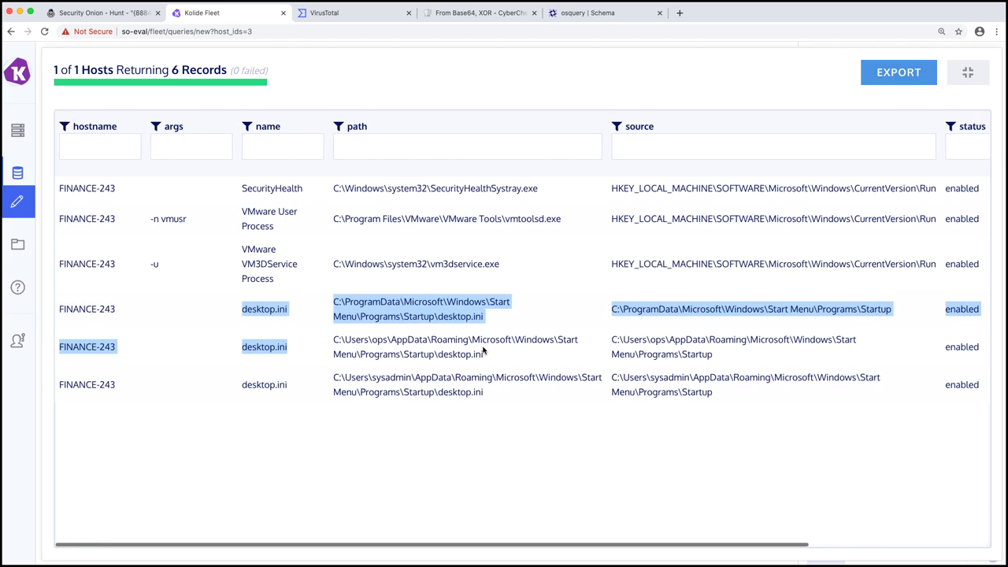
left_click(515, 301)
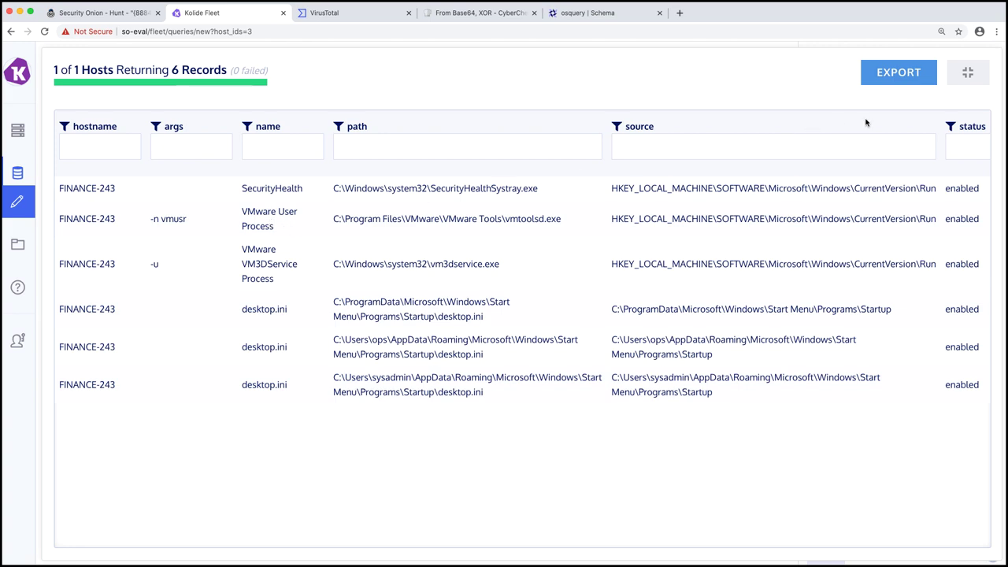
left_click(967, 73)
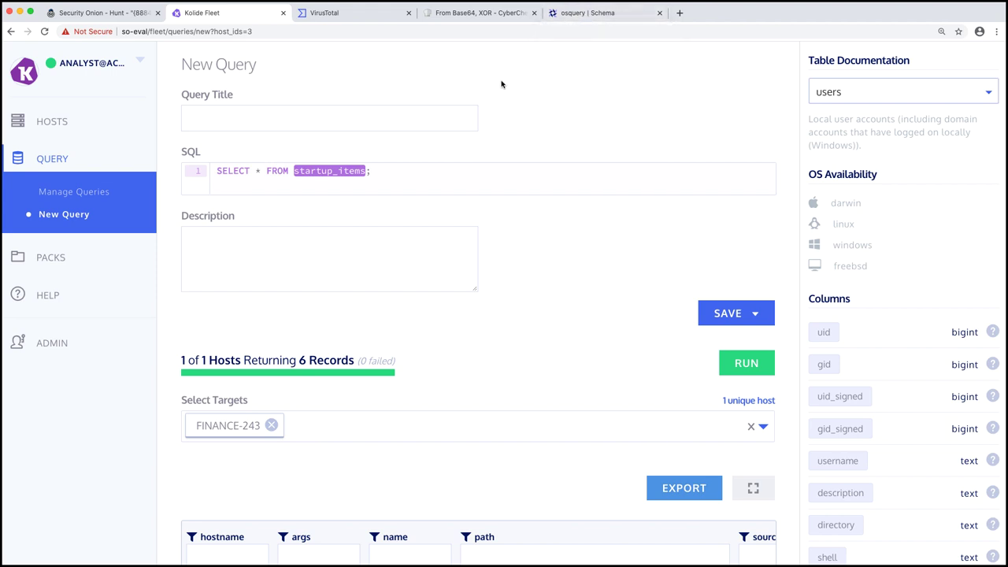
Look up the scheduled_tasks table in the table documentation and review its columns
left_click(897, 92)
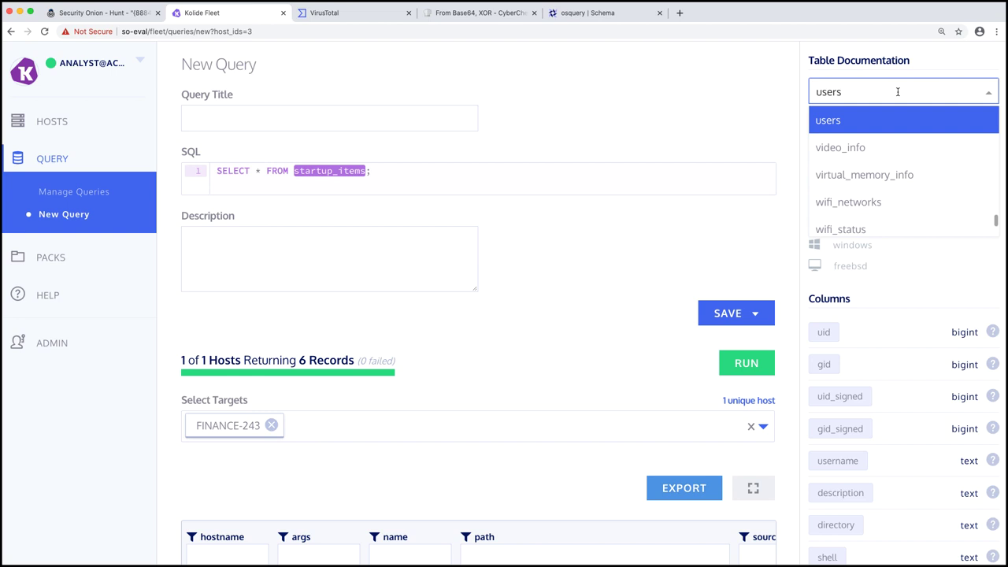
type("sch")
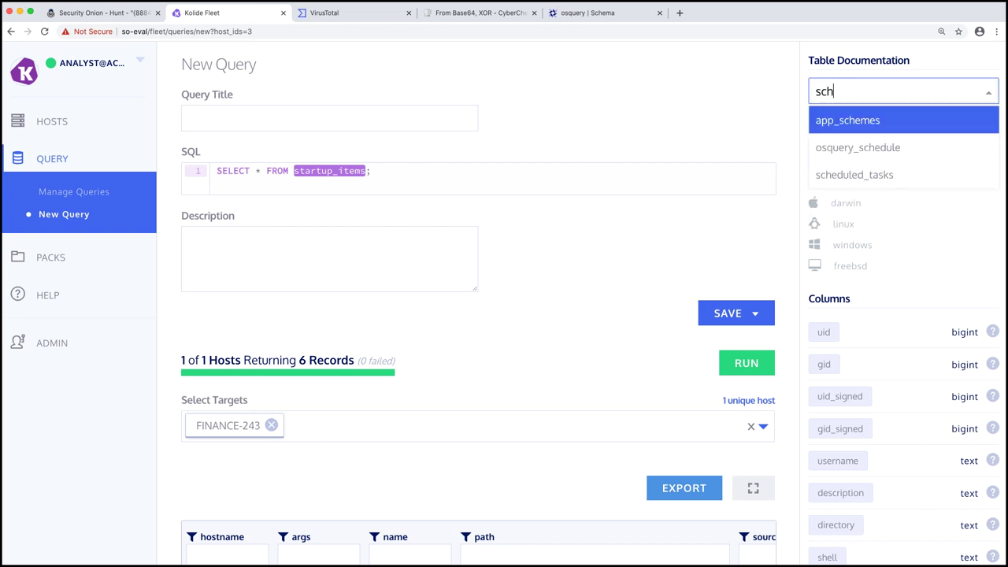
left_click(874, 178)
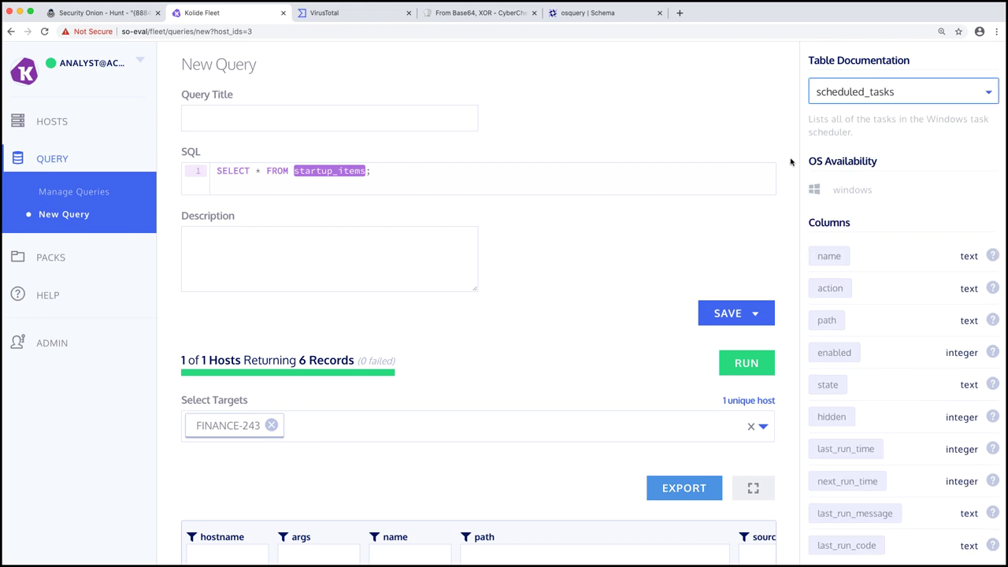
scroll(800, 163, "down", 2)
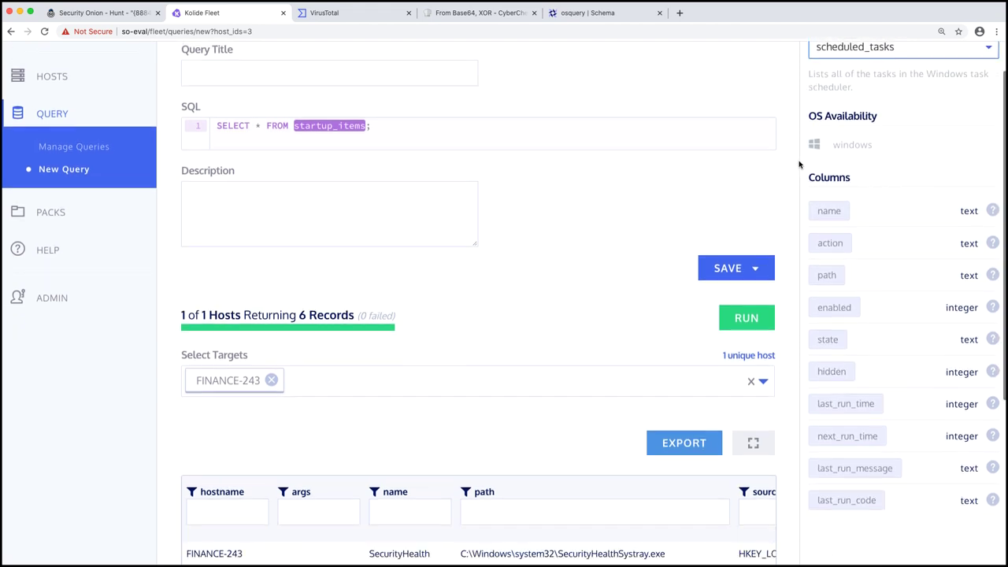
scroll(881, 187, "up", 2)
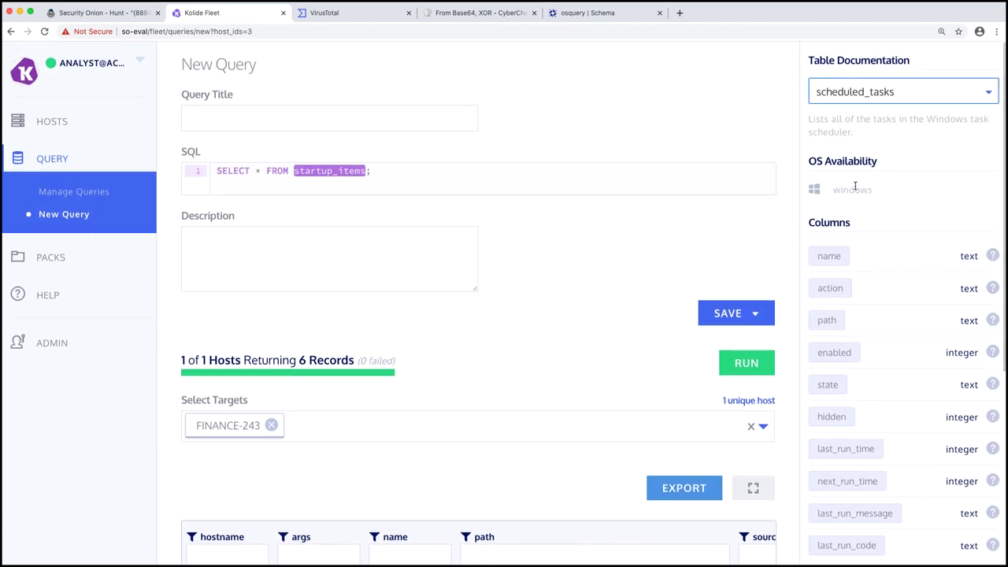
Change the SQL to "SELECT name,action from scheduled_tasks;", run it on FINANCE-243 and expand the results to full screen
left_click(254, 170)
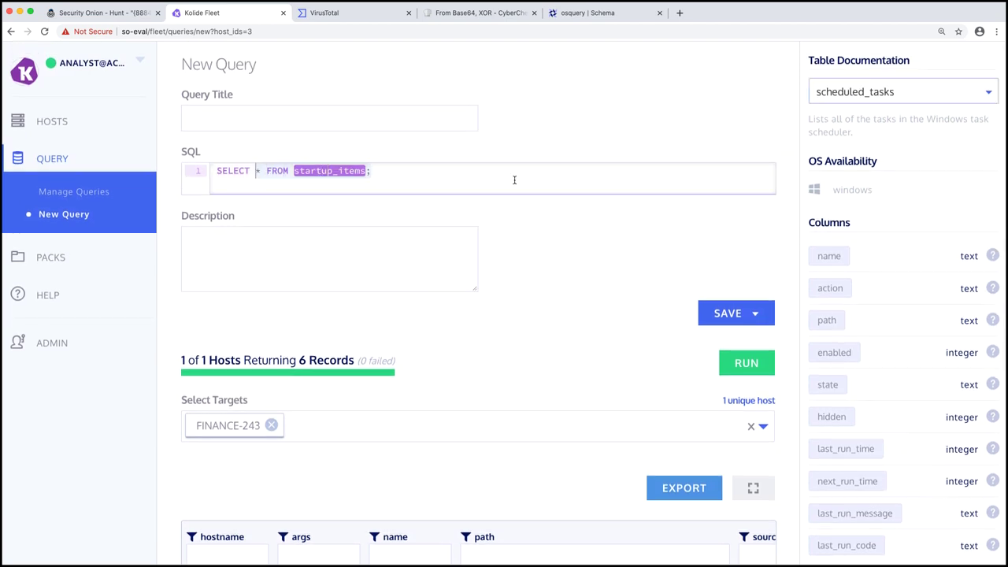
key("shift+End")
key("Delete")
type("name,")
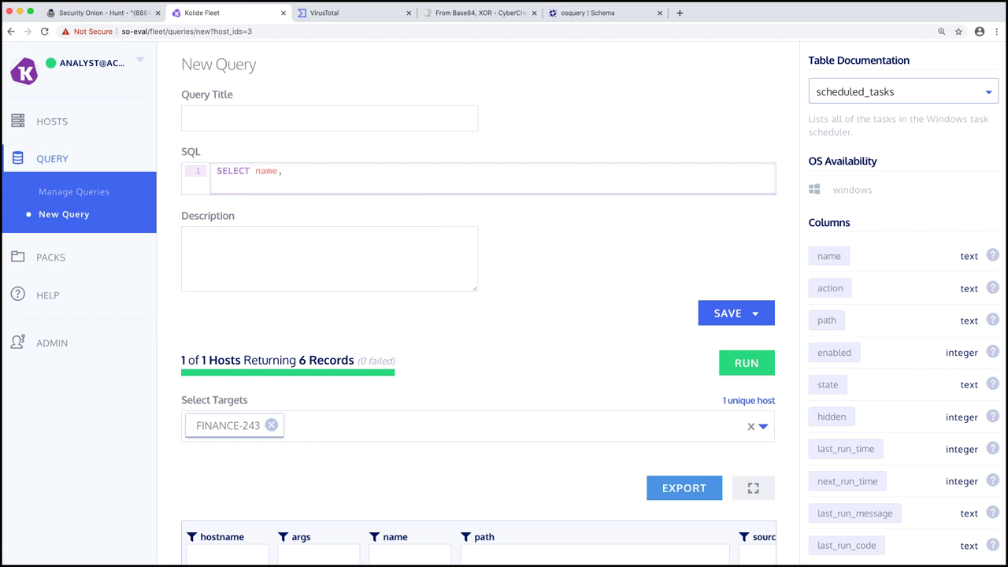
type("ac")
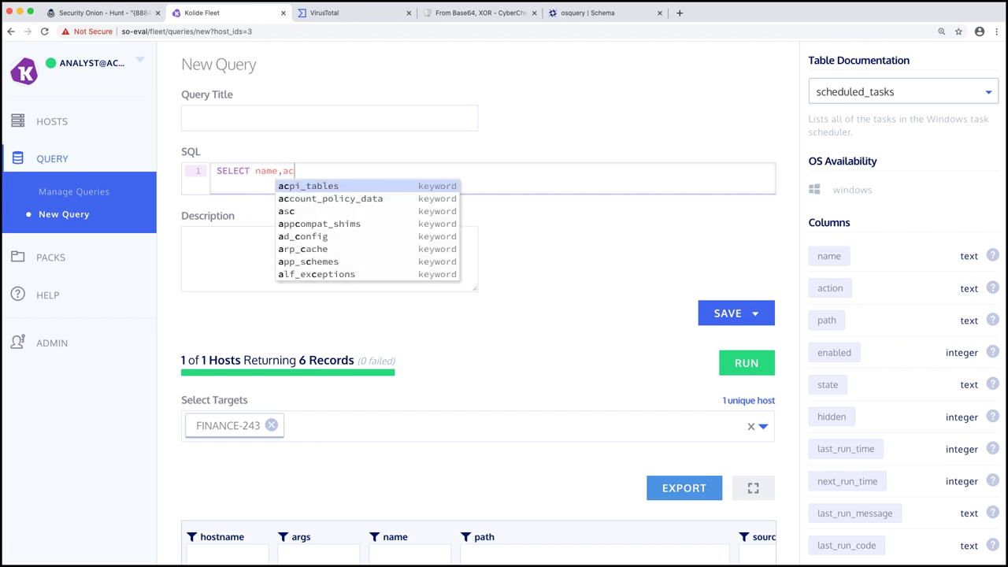
type("tion from sche")
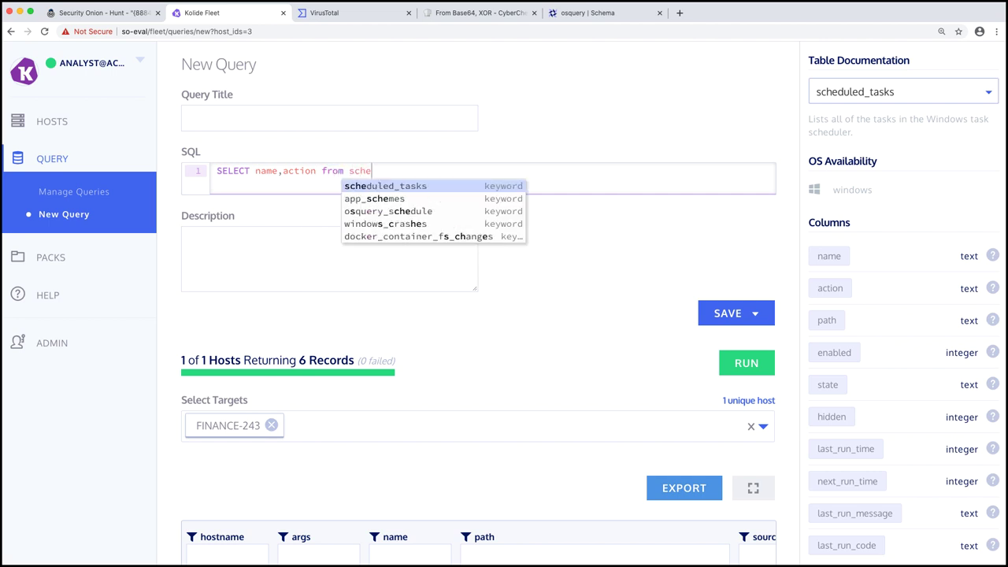
key("Return")
type(";")
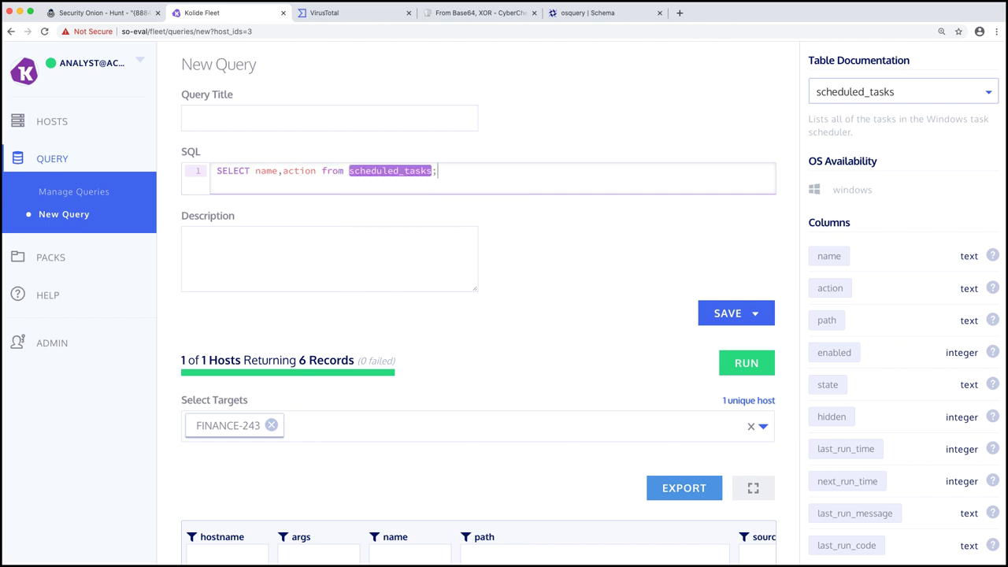
left_click(752, 371)
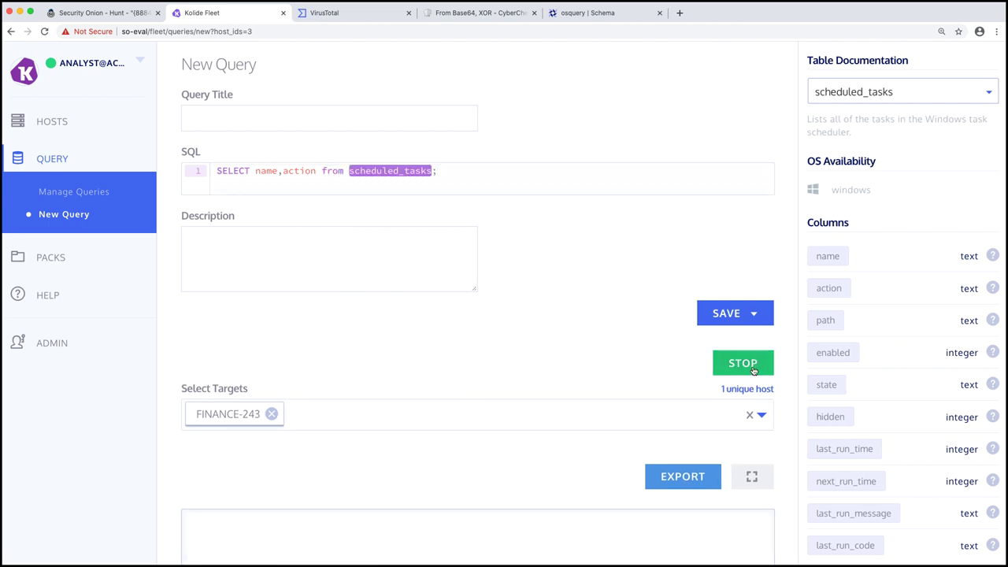
left_click(753, 477)
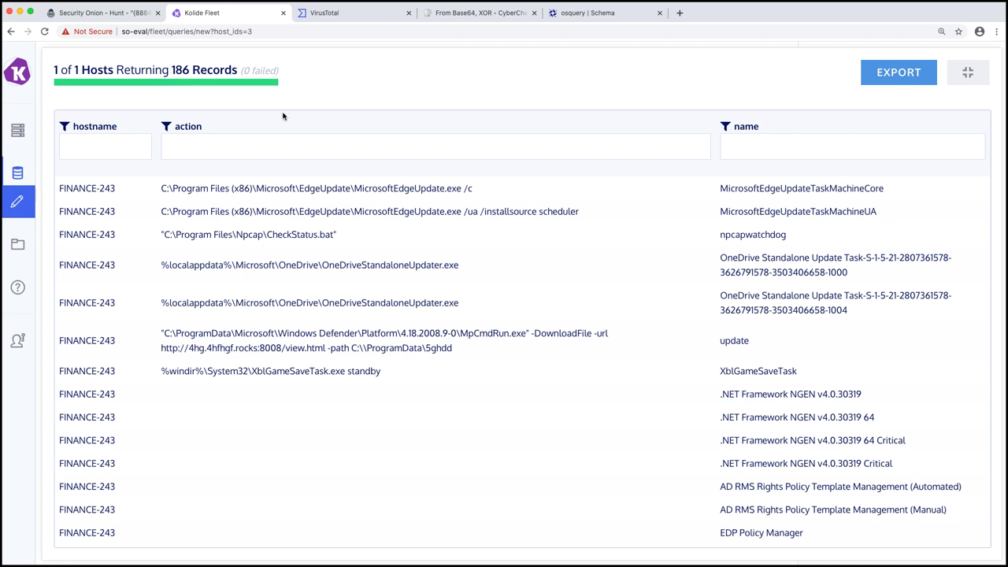
Filter the scheduled tasks by name with "def" and highlight the MpCmdRun.exe command of the Windows Defender Cache Maintenance task
left_click(777, 147)
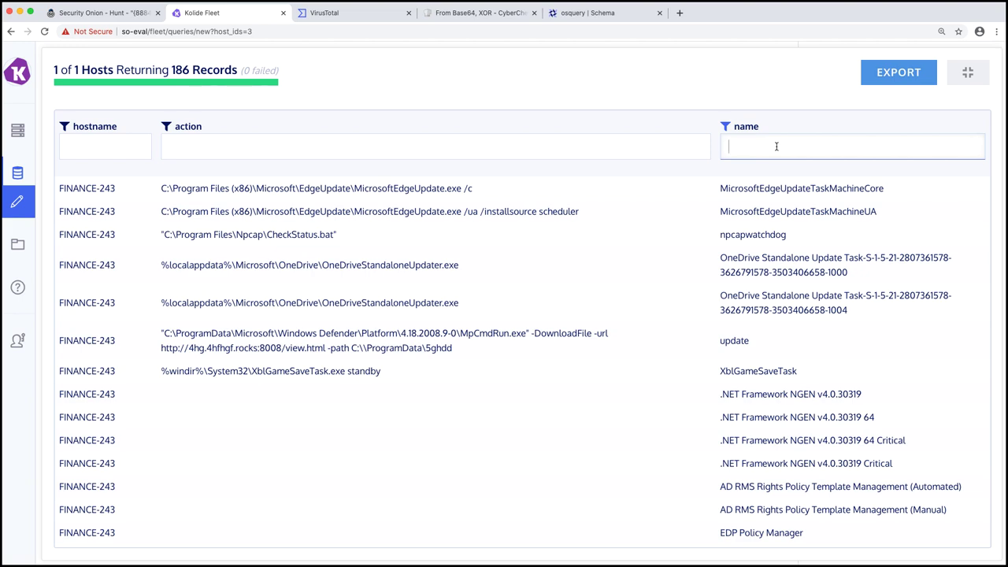
type("def")
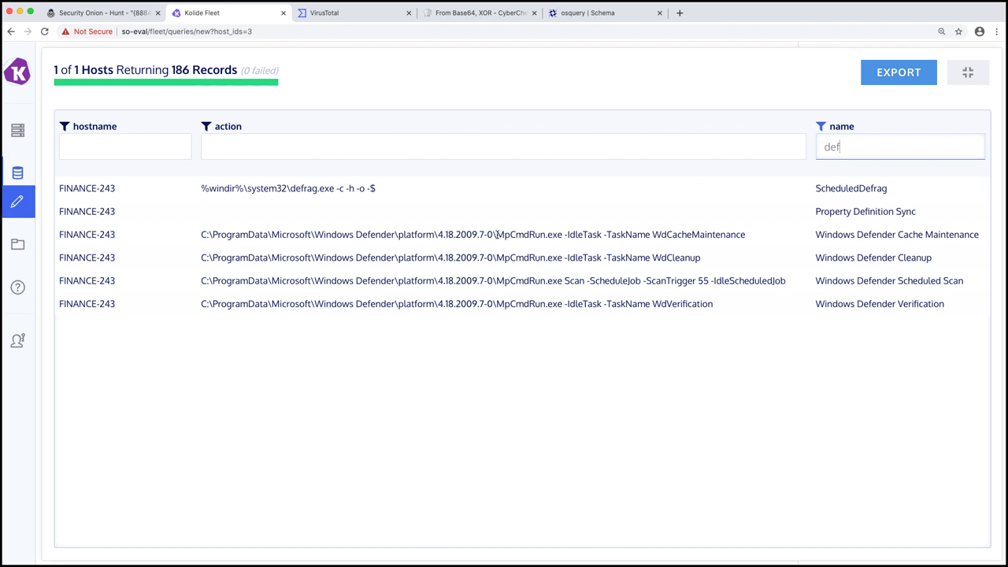
left_click_drag(496, 234, 561, 234)
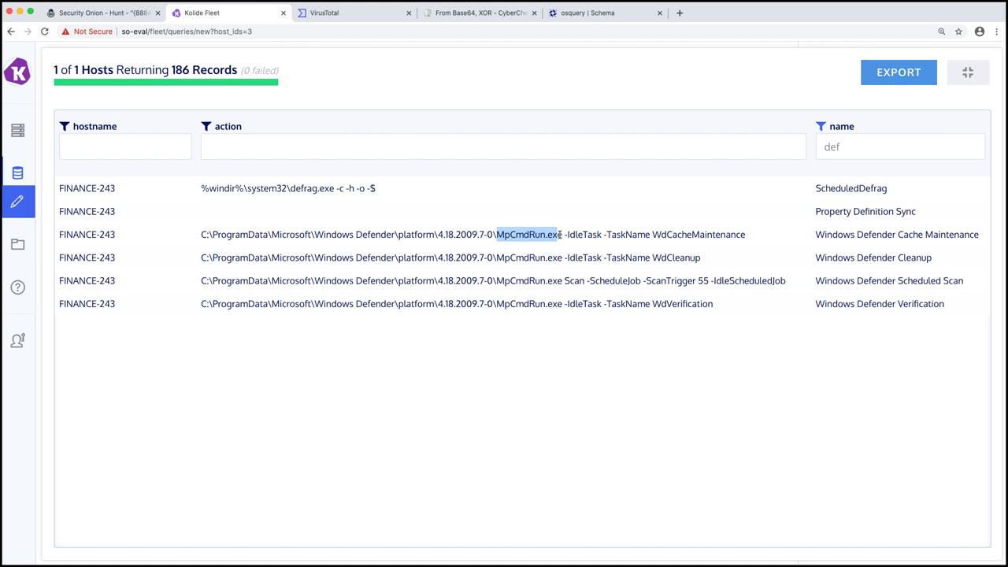
left_click(628, 236)
left_click_drag(496, 235, 754, 242)
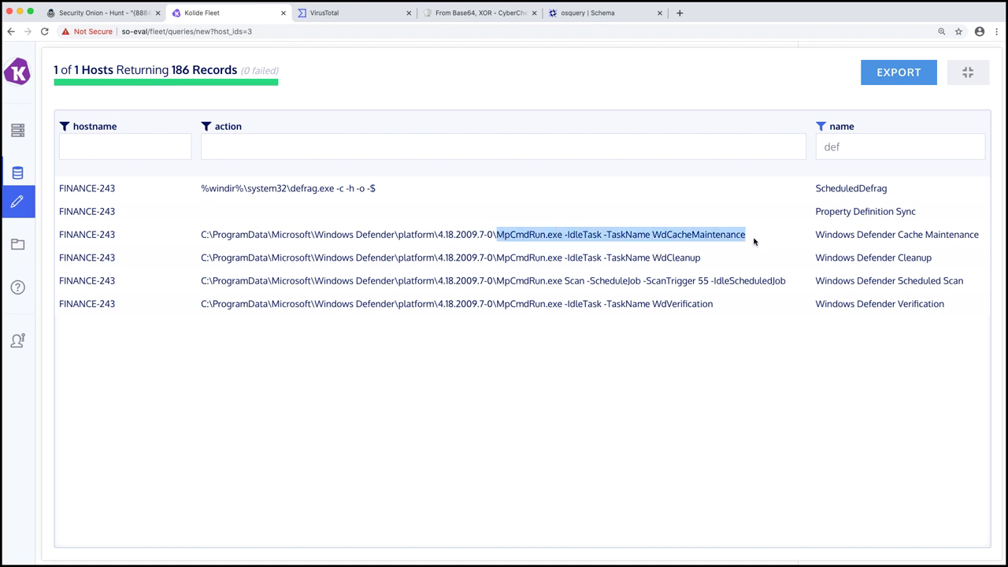
Clear the name filter and filter the action column by "mpcmd" instead
left_click(880, 147)
key("BackSpace")
key("BackSpace")
key("BackSpace")
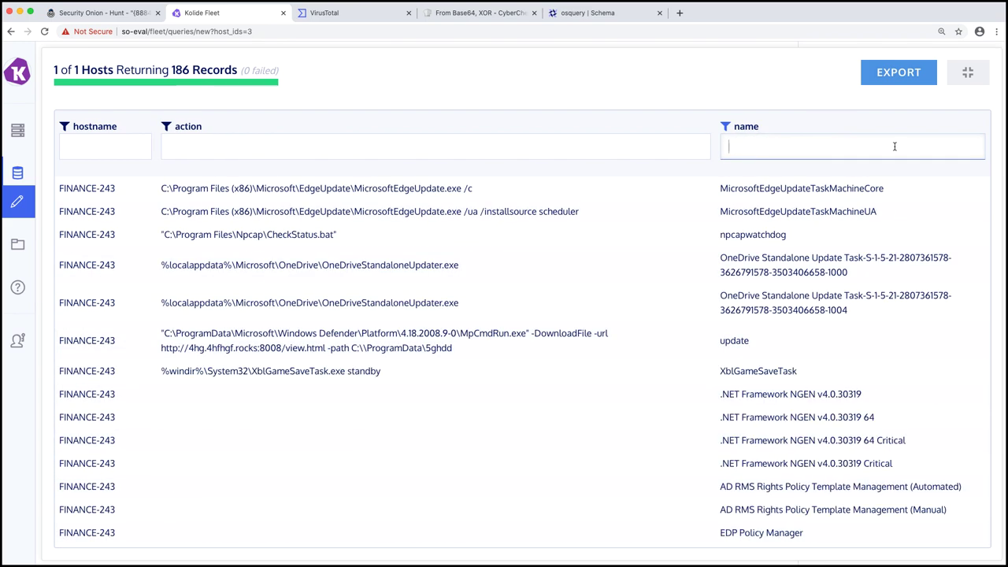
left_click(389, 149)
type("mpcmd")
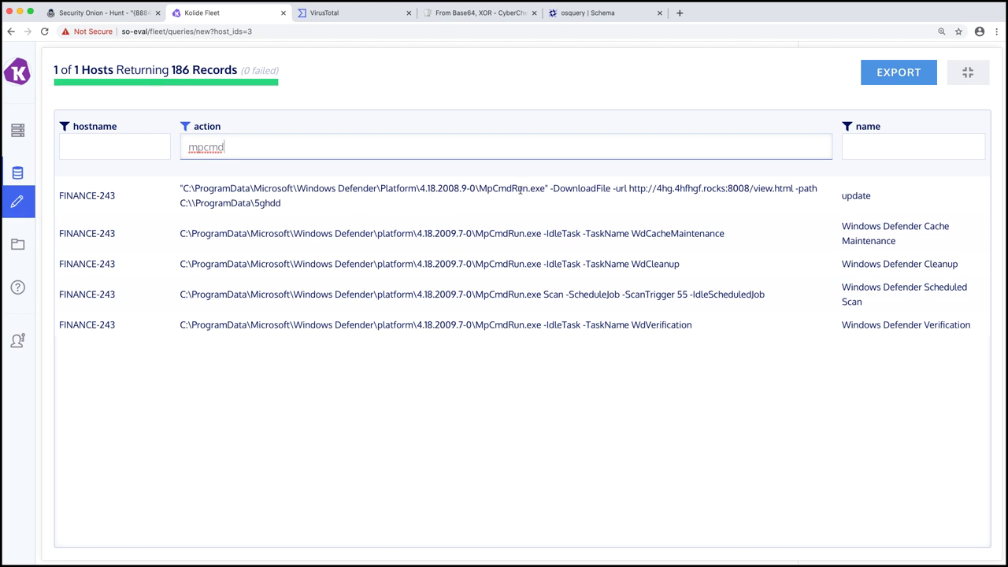
Compare the MpCmdRun.exe actions, highlighting the 4hg.4hfhgf.rocks download address and the "update" task name, and clear the selection
left_click_drag(497, 230, 550, 236)
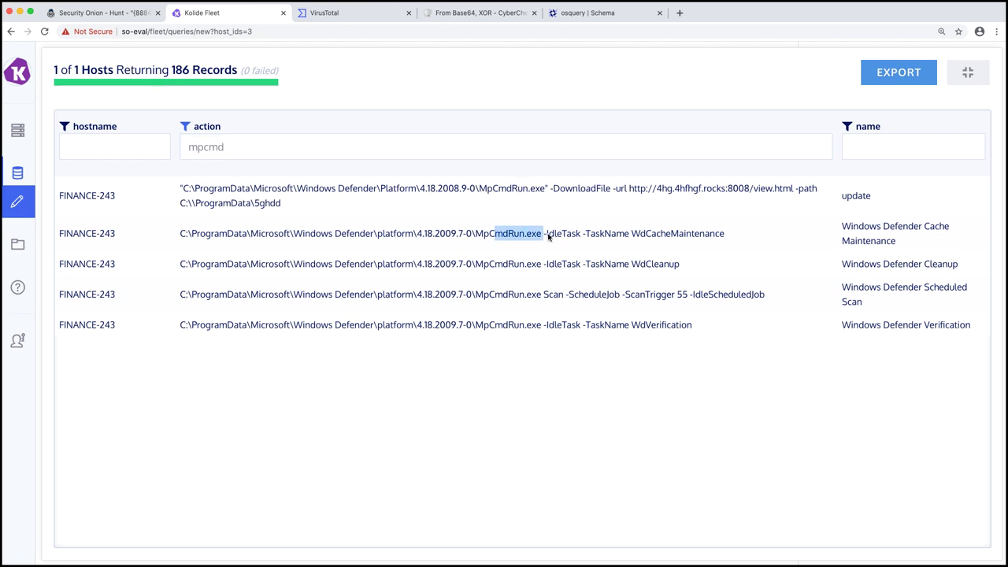
left_click(593, 190)
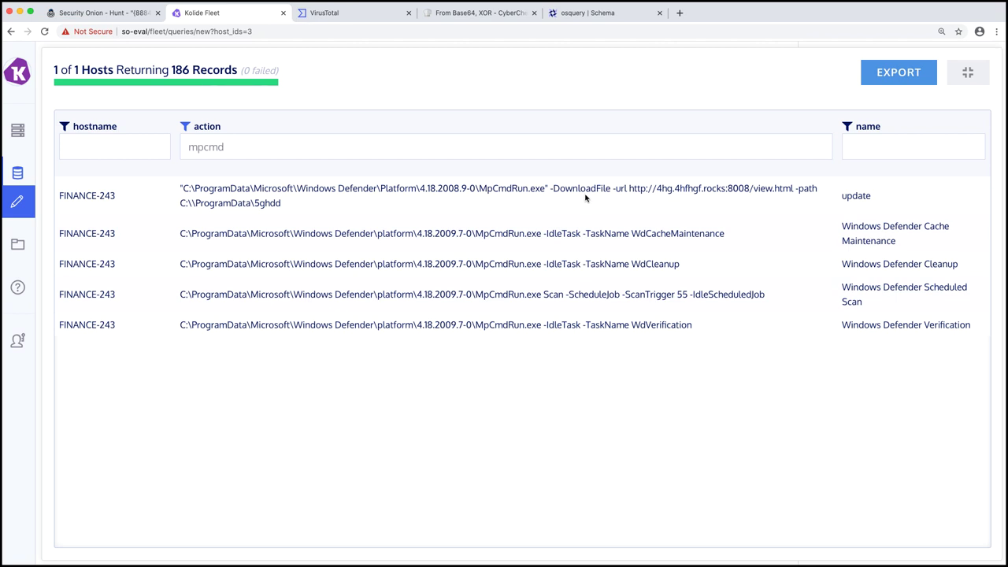
left_click_drag(657, 189, 741, 189)
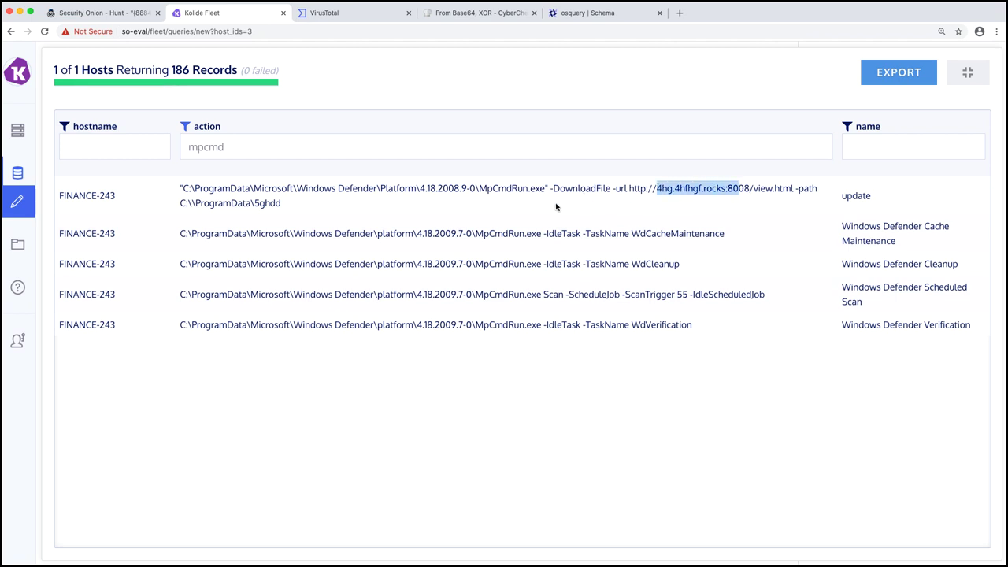
double_click(855, 196)
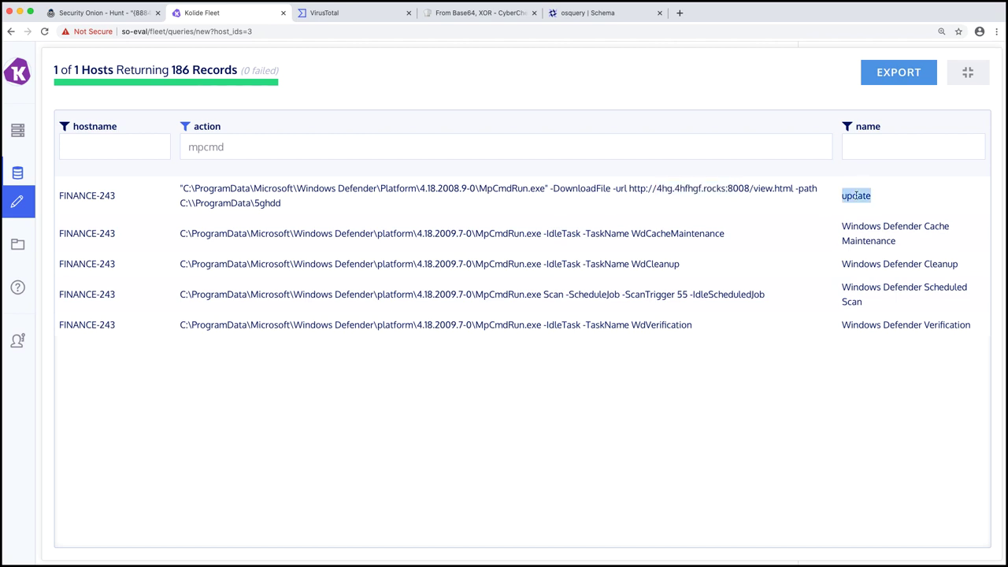
left_click(718, 188)
Switch to CyberChef and highlight the Base64 input and the decoded IP addresses in the output
left_click(443, 13)
double_click(637, 100)
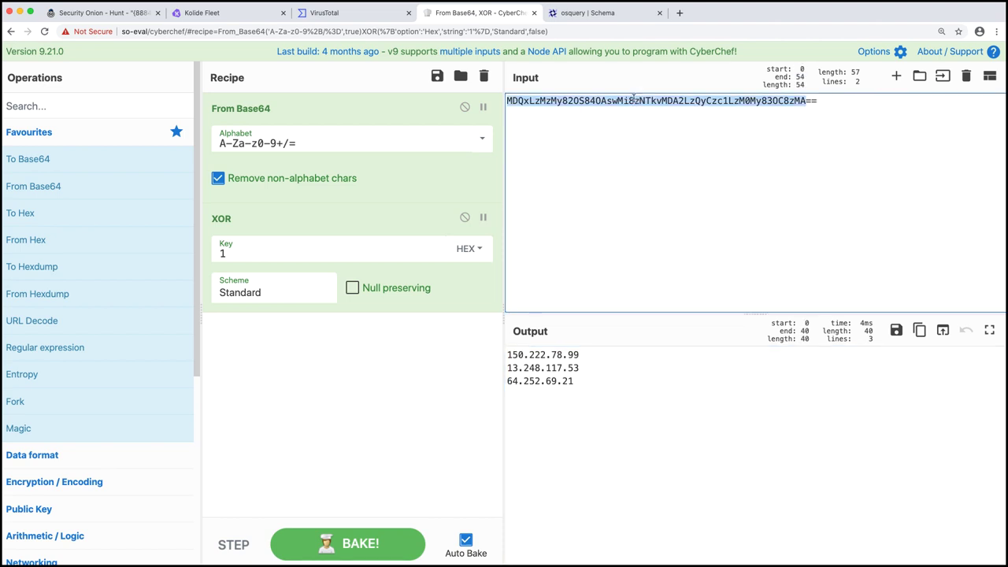
left_click_drag(583, 386, 487, 344)
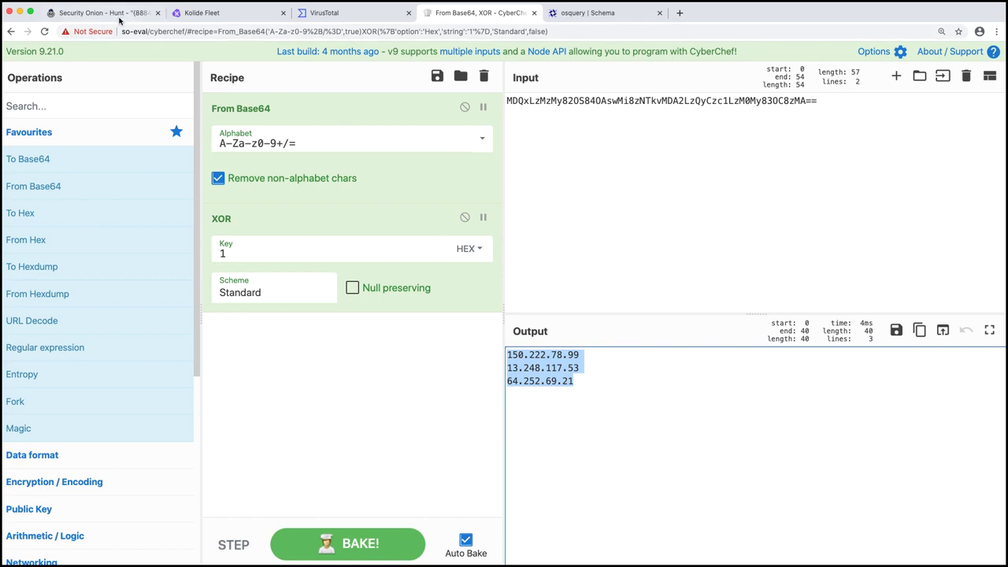
Switch to Security Onion Hunt and go back from the event details to the query and charts
left_click(119, 17)
scroll(272, 162, "up", 15)
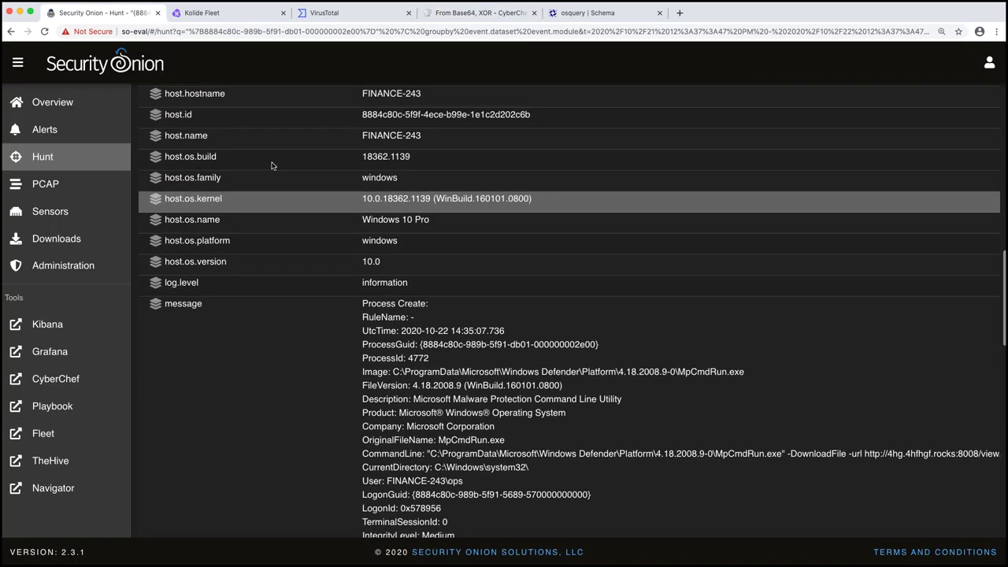
scroll(272, 165, "up", 5)
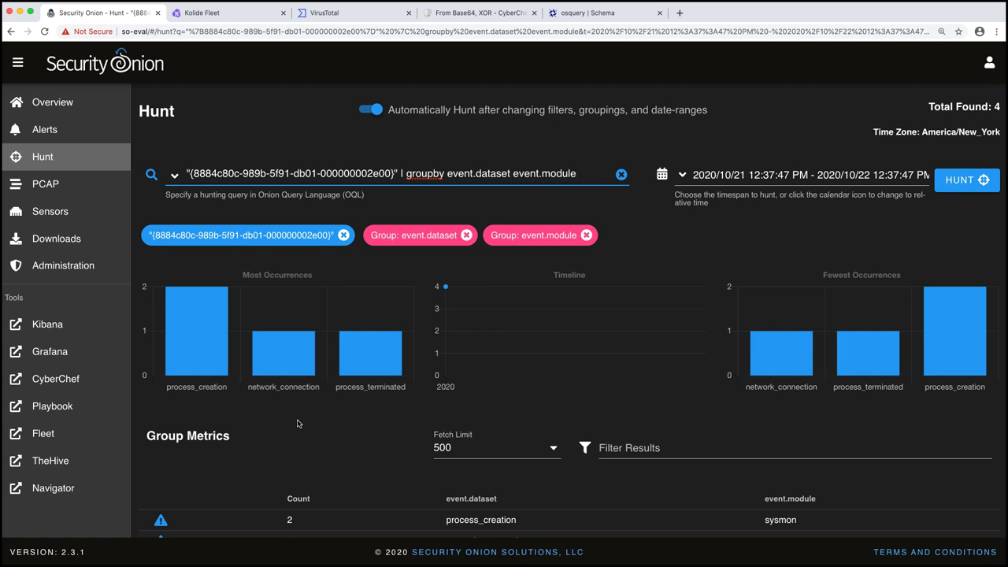
Return to Fleet and highlight MpCmdRun.exe and the ProgramData\5ghdd download path in the "update" task's action
left_click(230, 14)
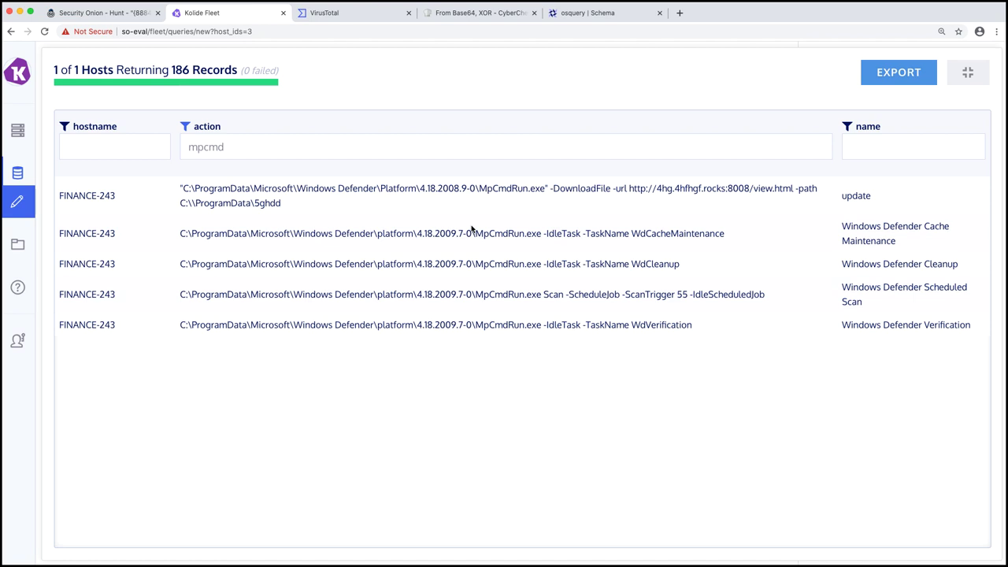
left_click_drag(479, 189, 542, 197)
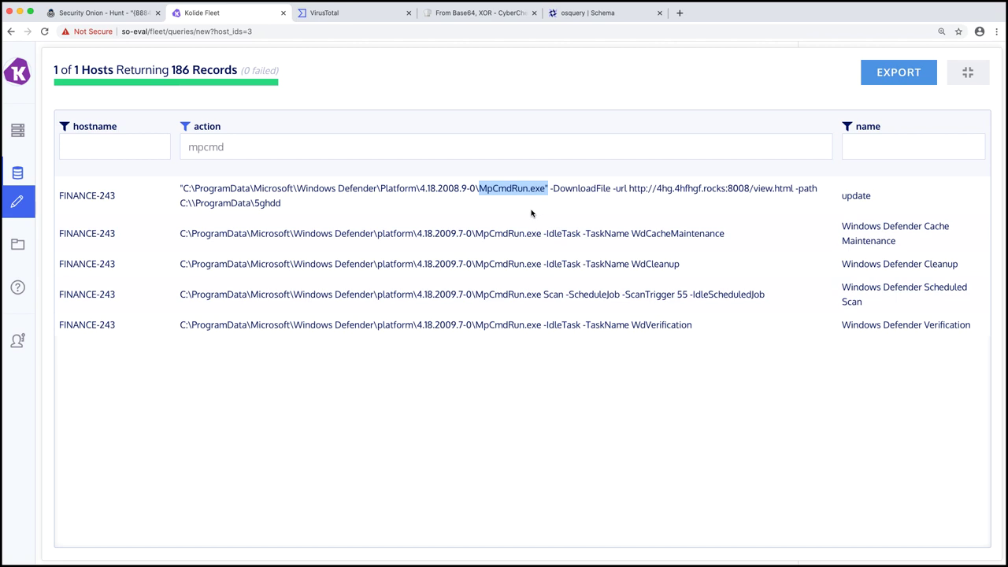
left_click_drag(254, 202, 283, 204)
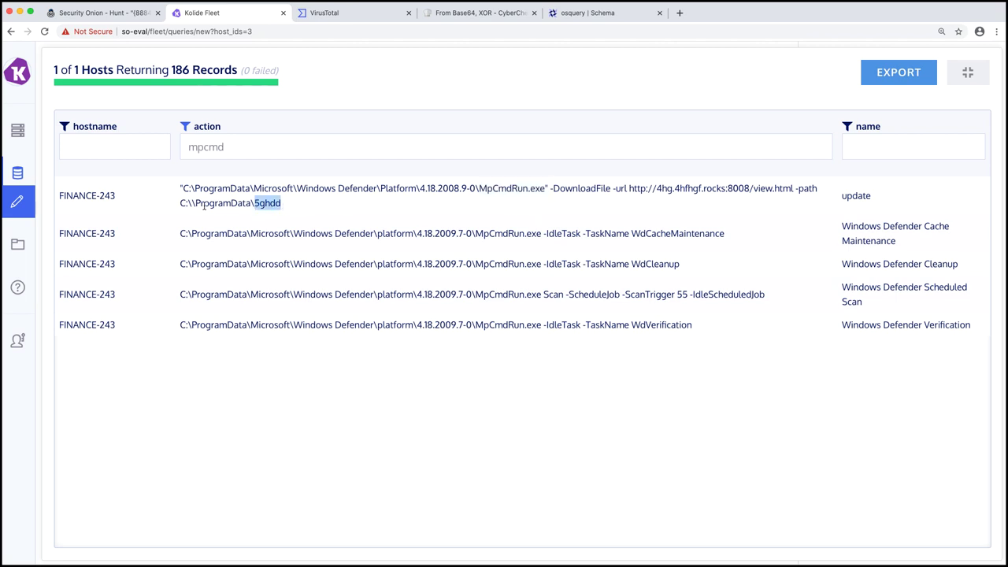
left_click_drag(196, 204, 288, 205)
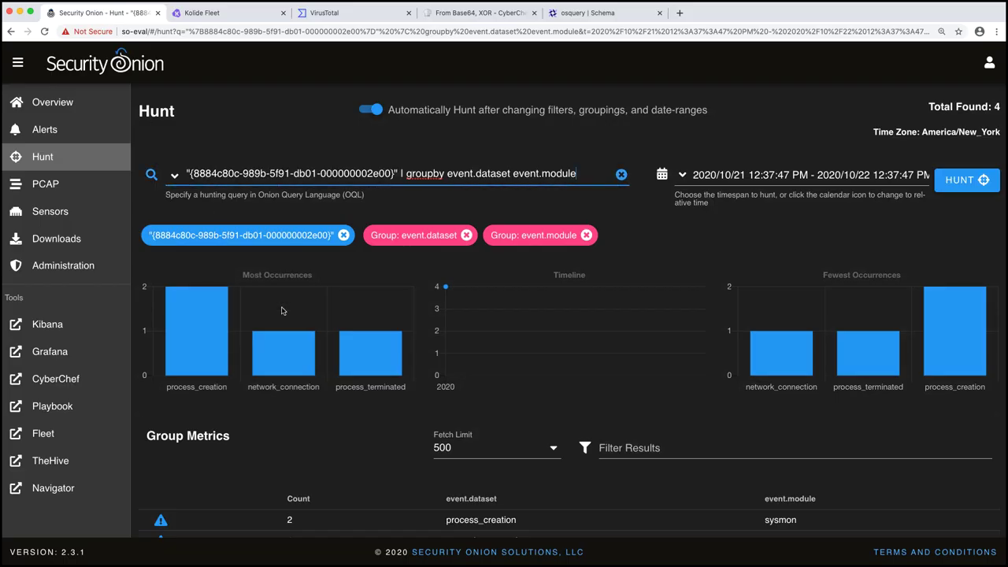
Switch back to Security Onion Hunt and escalate the expanded process_creation event to a new case
left_click(101, 14)
scroll(222, 312, "down", 10)
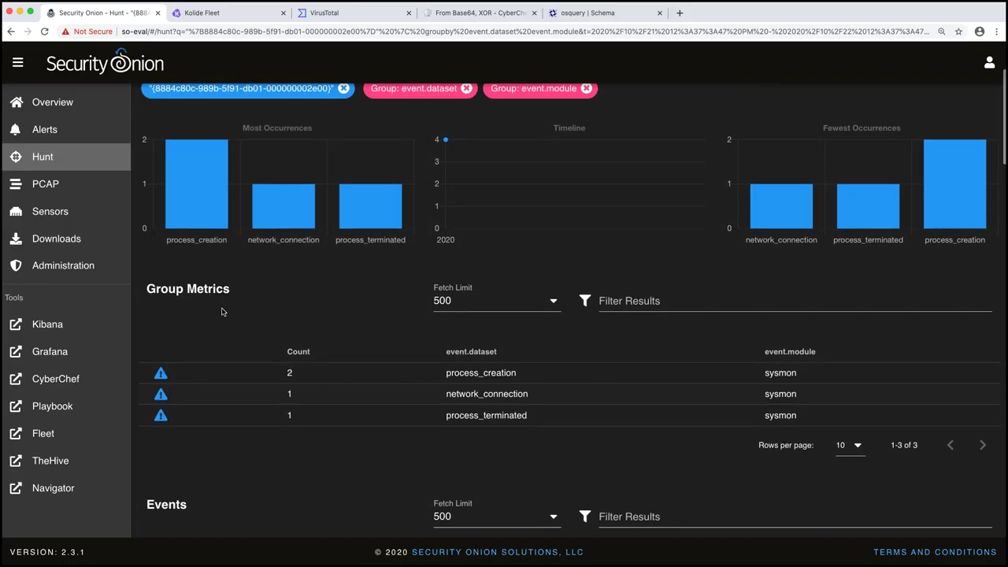
scroll(222, 312, "down", 2)
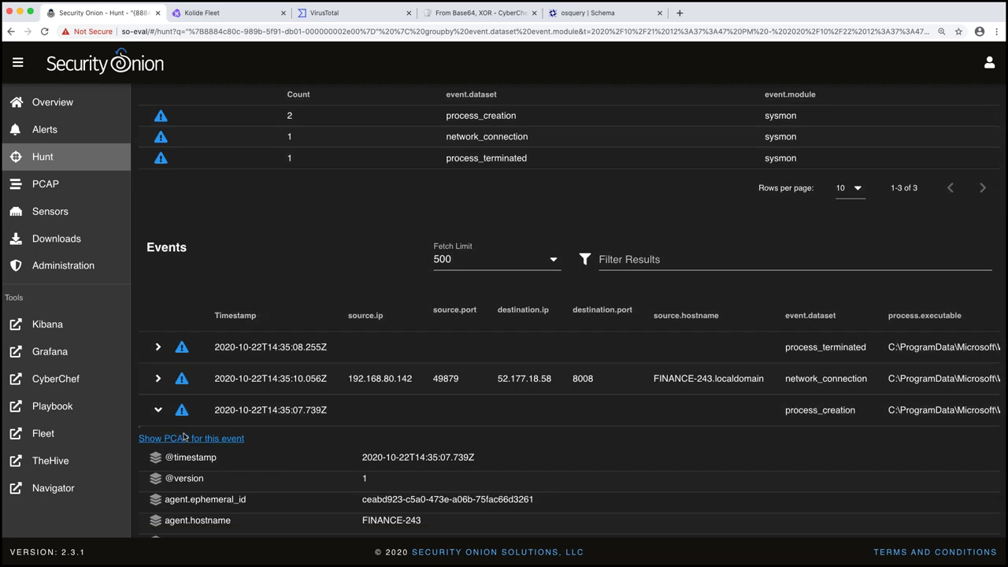
scroll(189, 430, "down", 2)
scroll(189, 429, "down", 5)
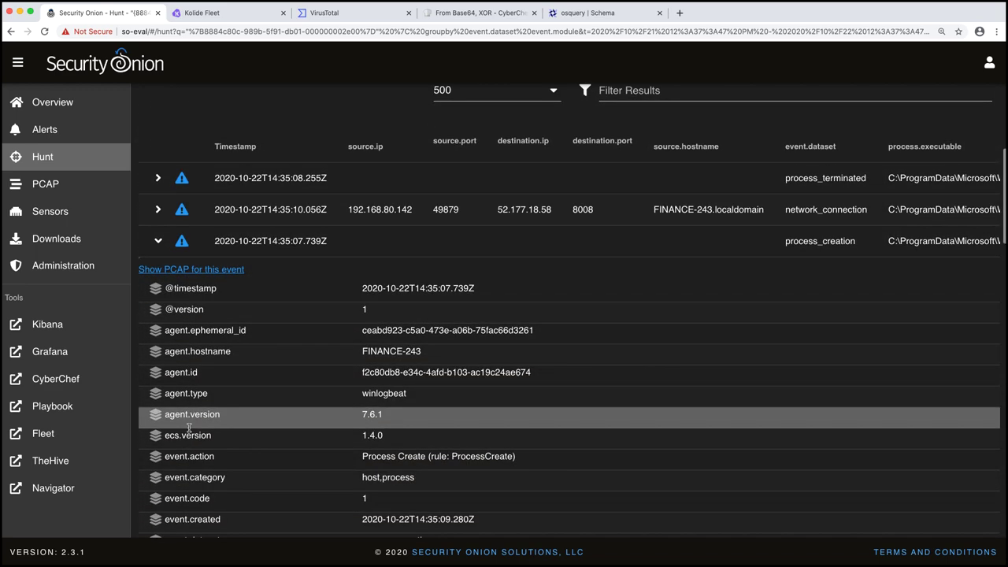
scroll(203, 347, "up", 3)
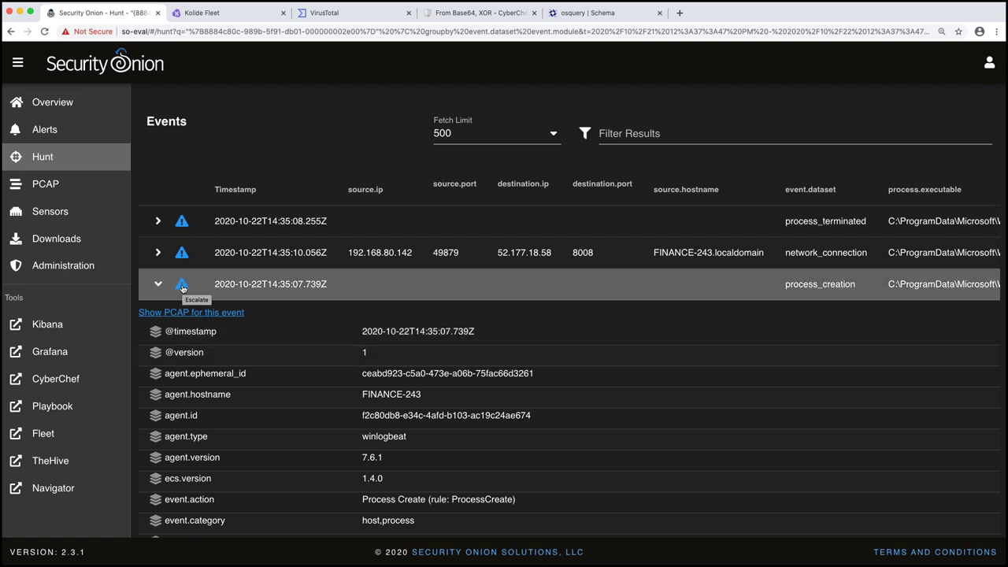
left_click(182, 286)
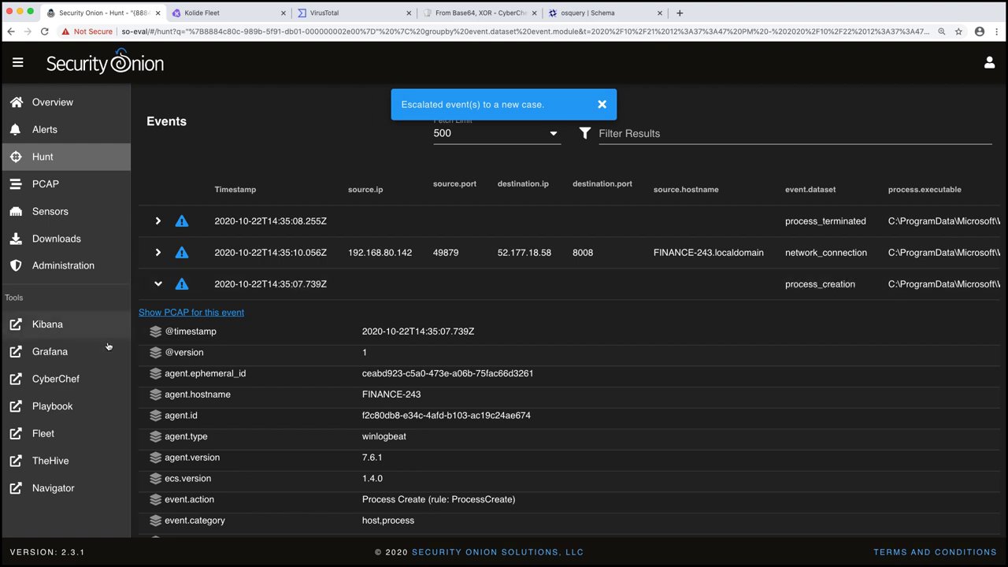
Open TheHive and view the details of the "Event Escalation from SOC: sysmon - process_creation" case
left_click(55, 460)
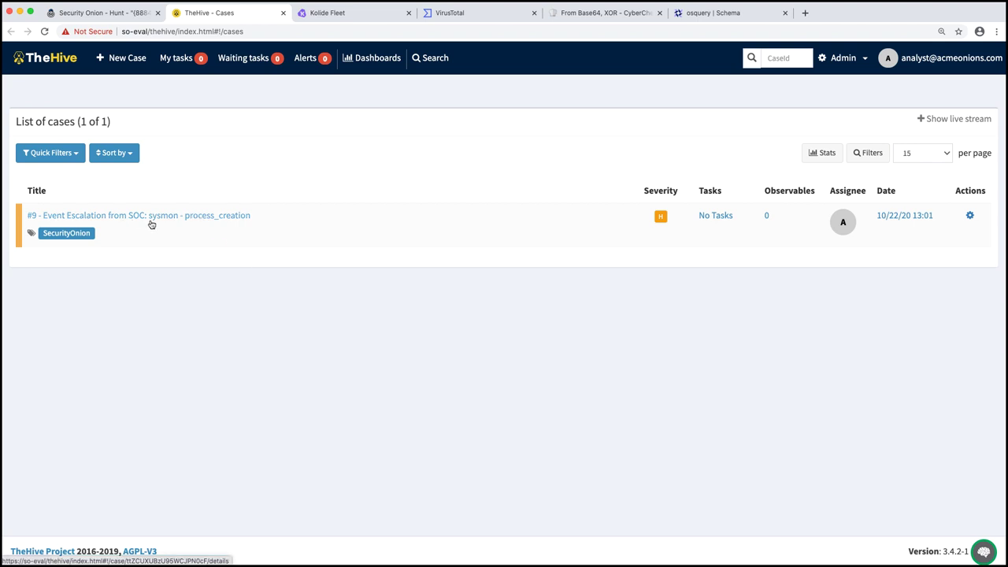
left_click(182, 216)
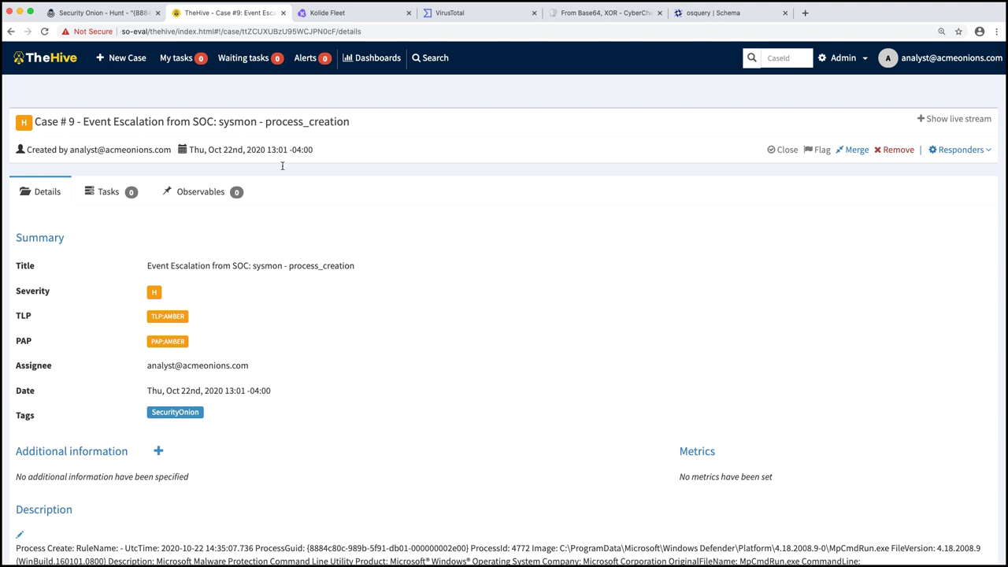
Return to Security Onion Hunt and collapse the expanded process_creation event
left_click(130, 15)
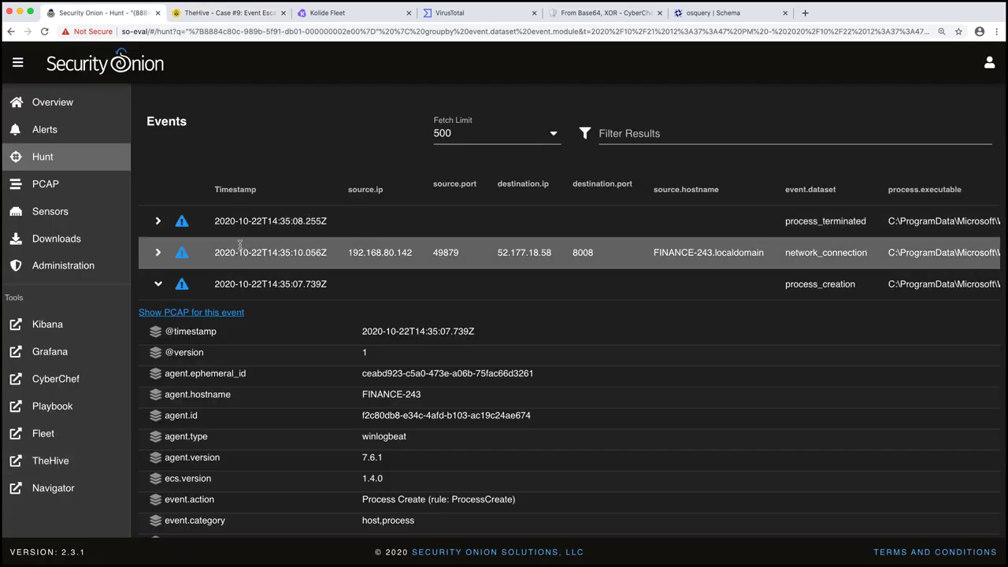
left_click(158, 283)
scroll(268, 291, "up", 5)
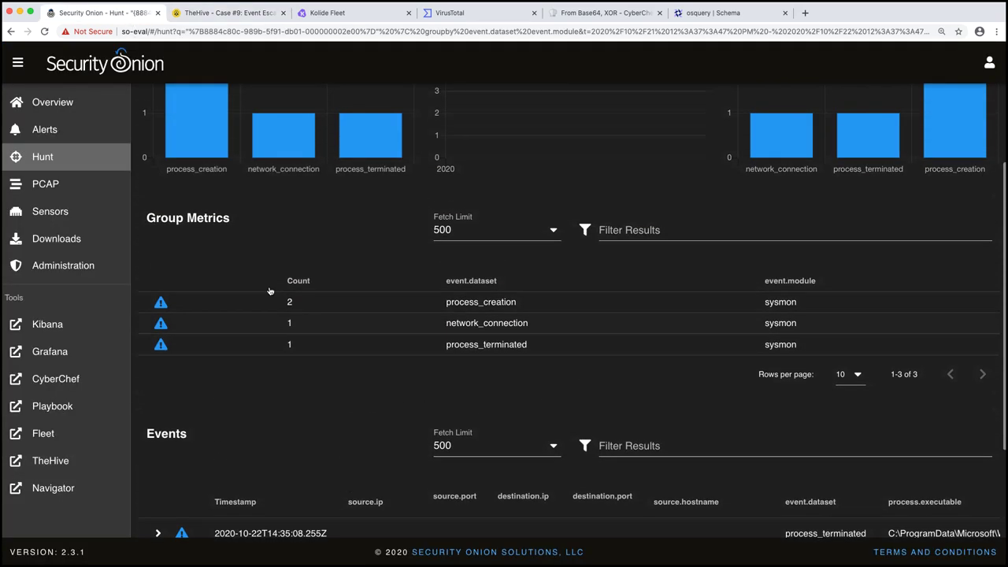